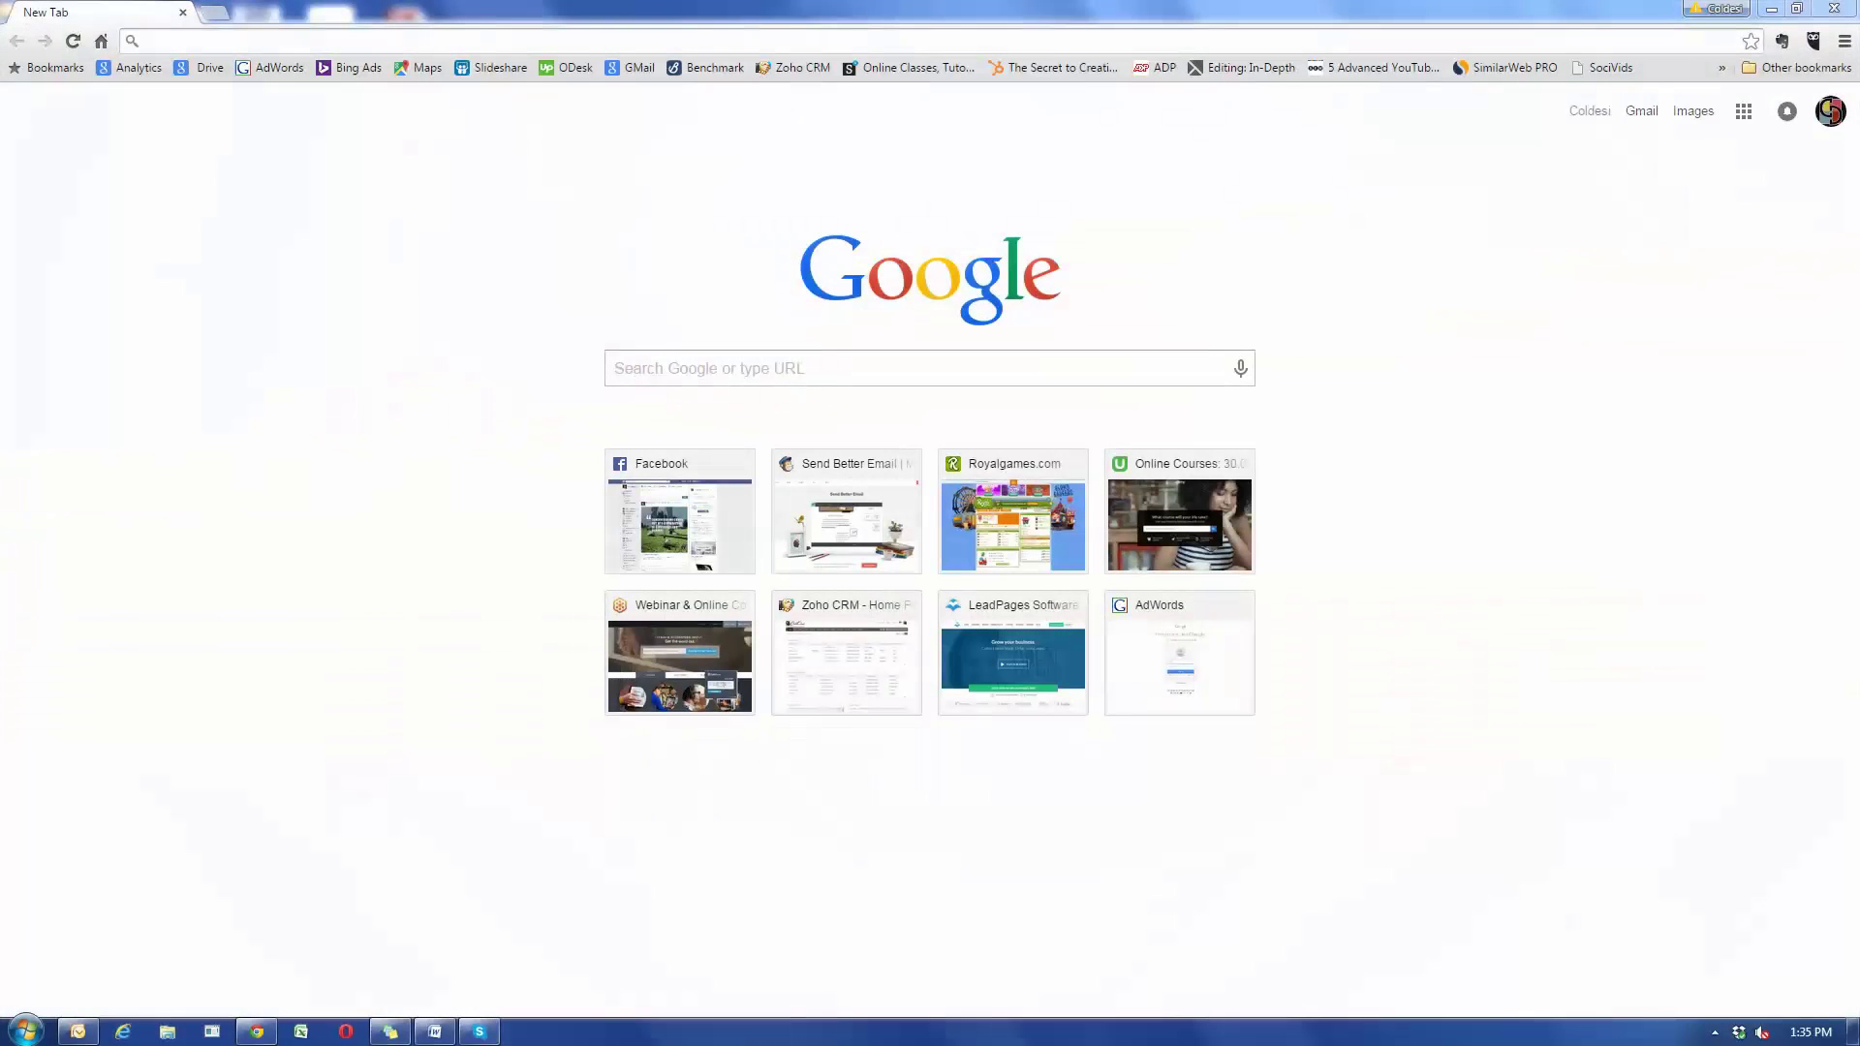
- Switch to Evernote and open the American Boat Trailer notebook
{"action": "key", "text": "super"}
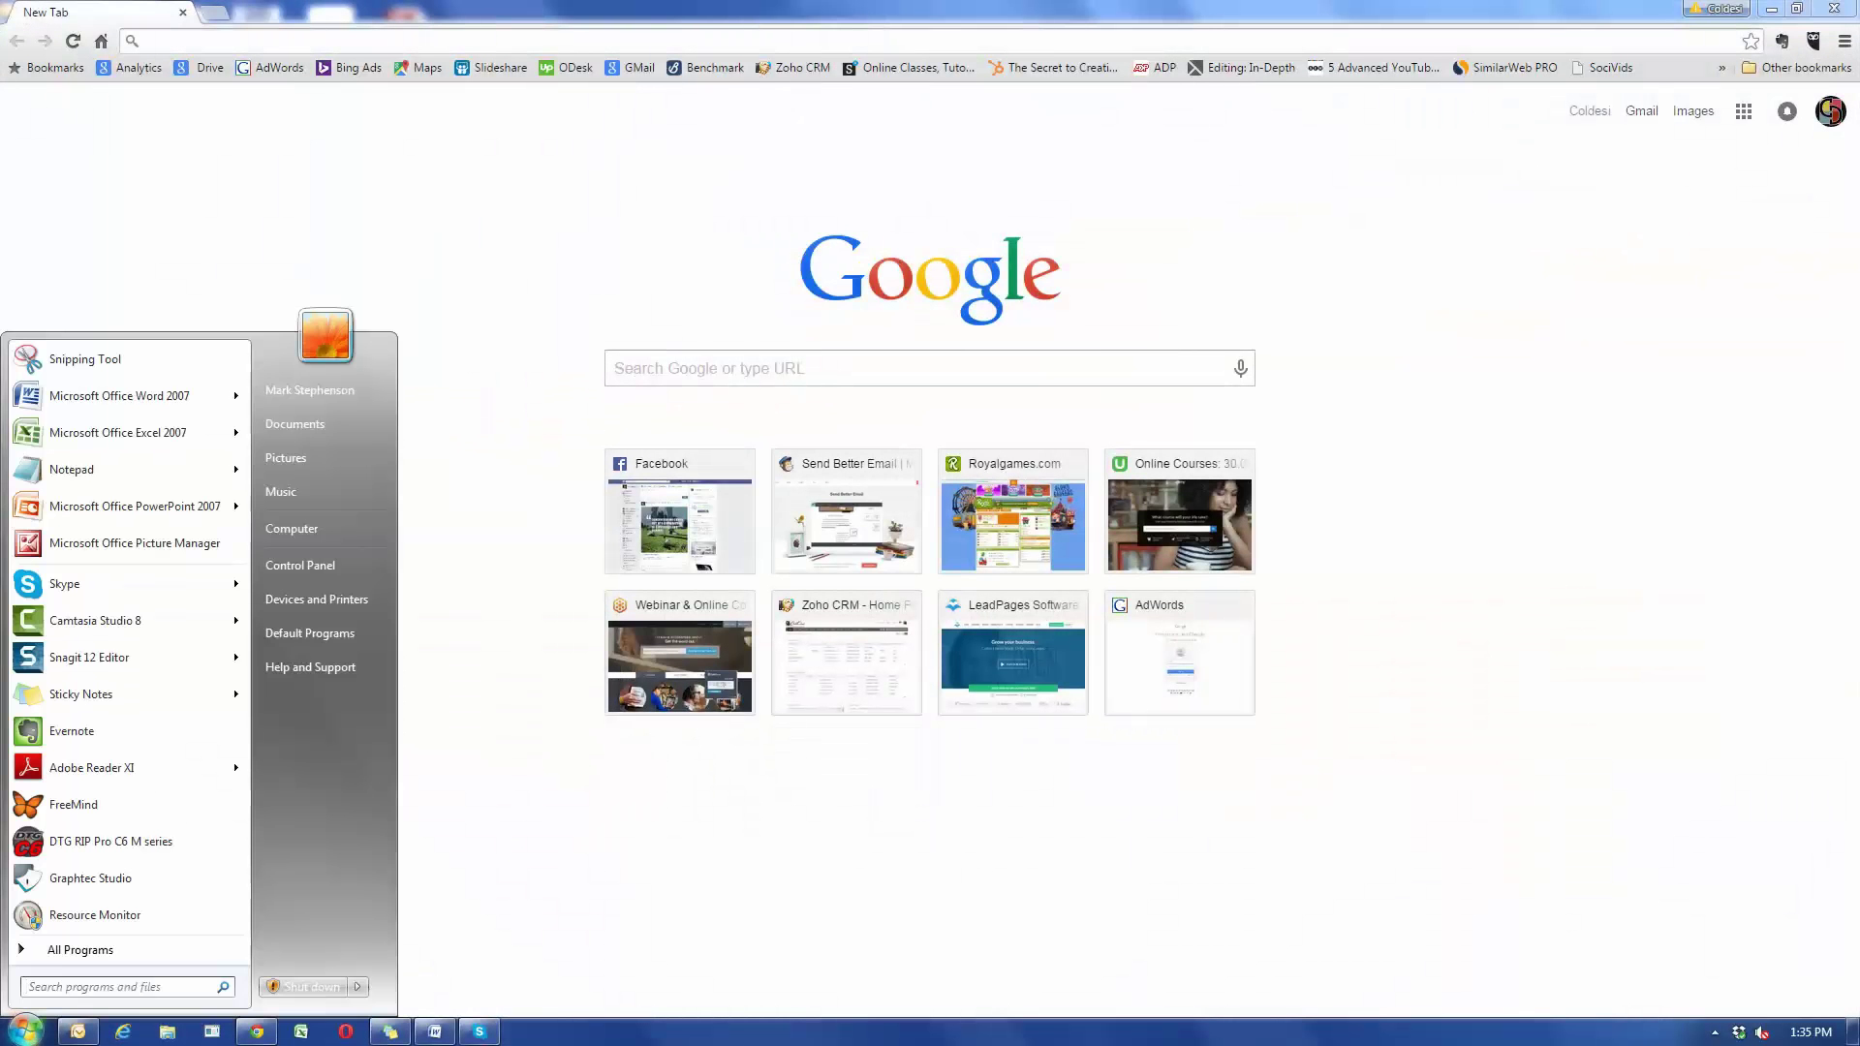
{"action": "key", "text": "Up"}
{"action": "key", "text": "Up"}
{"action": "key", "text": "Up"}
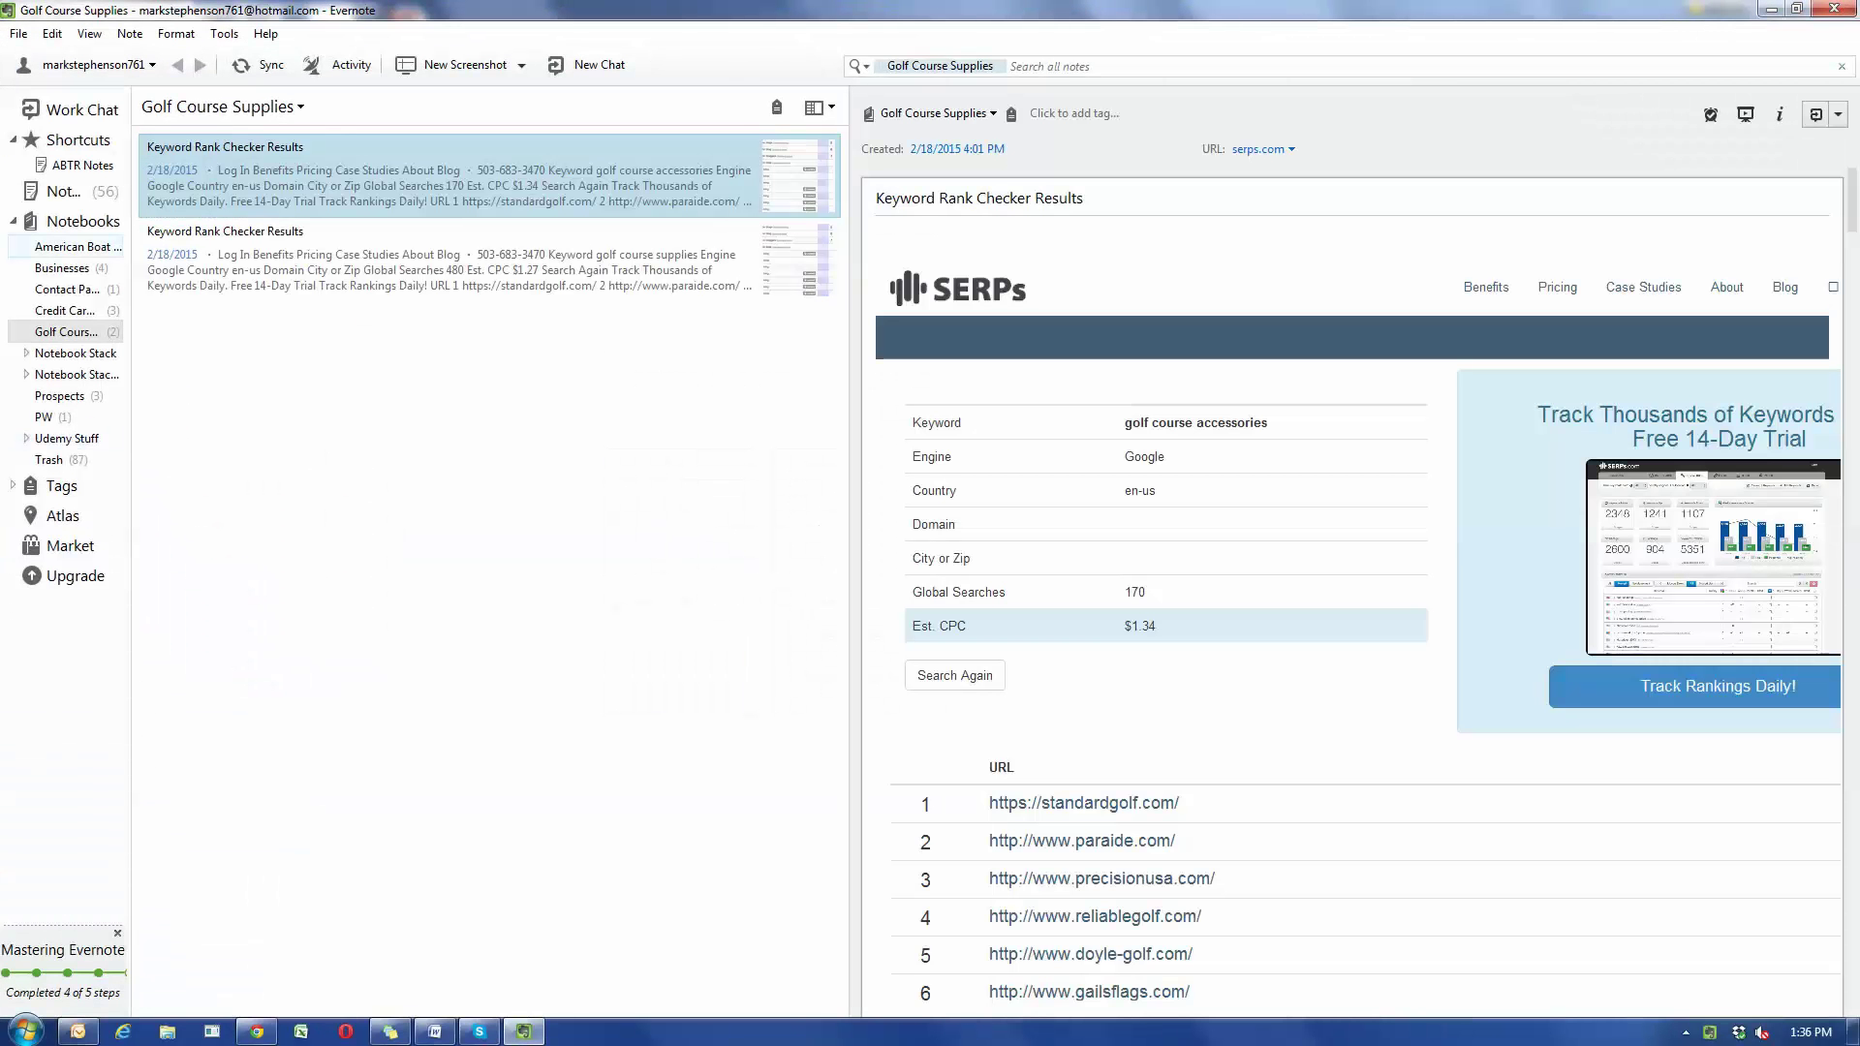
{"action": "left_click", "coordinate": [65, 246]}
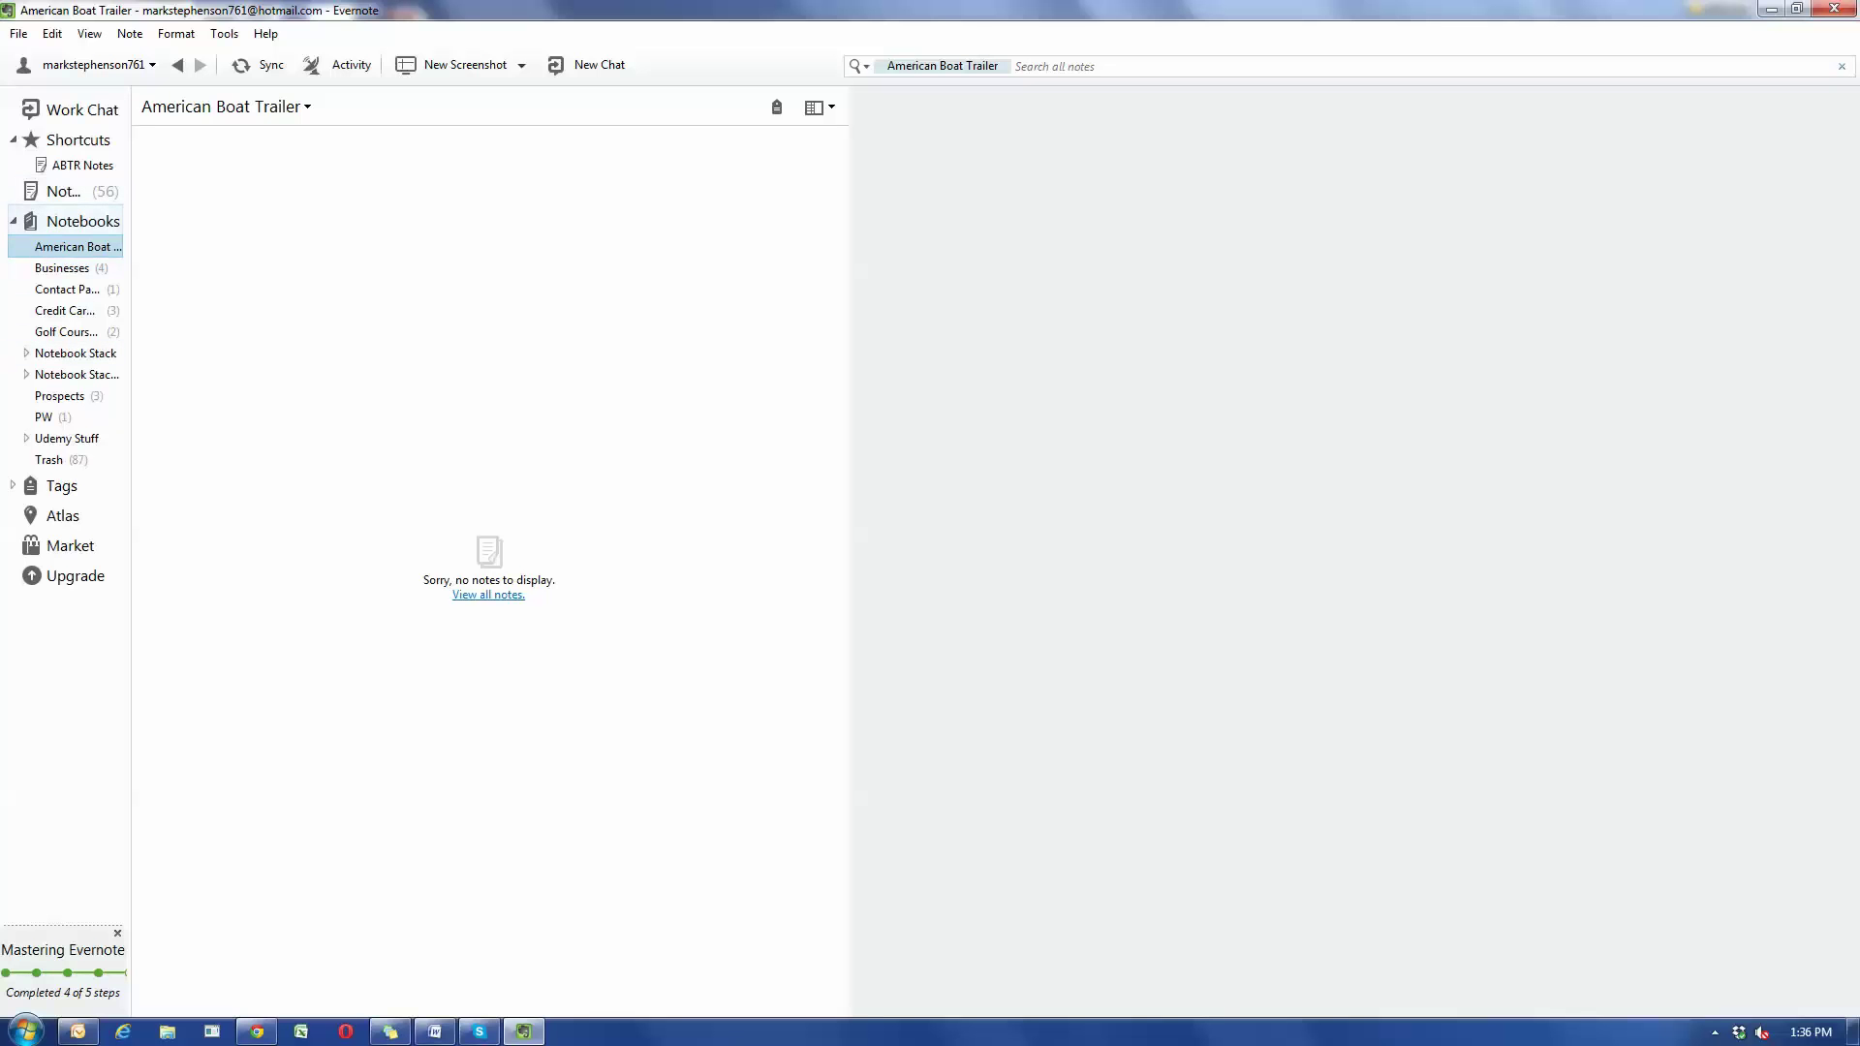
- Create a new notebook named "Franklin Street"
{"action": "right_click", "coordinate": [60, 249]}
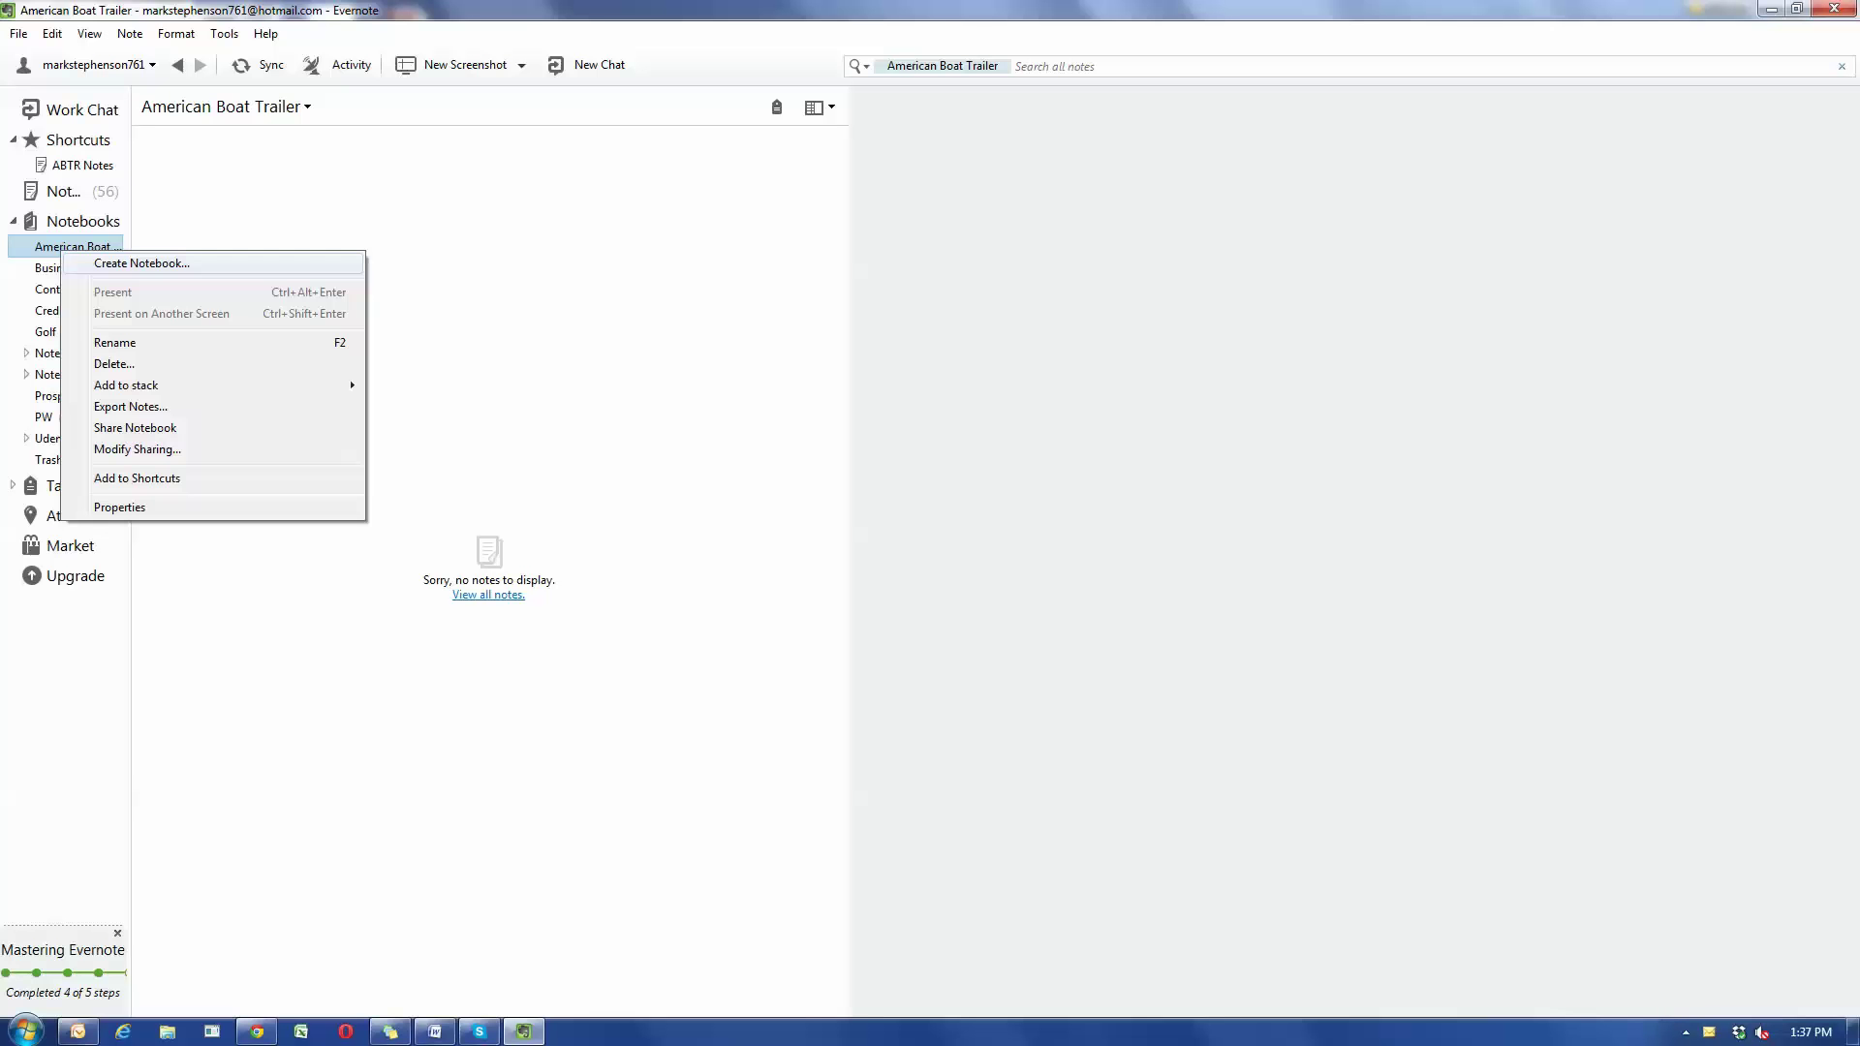
{"action": "left_click", "coordinate": [141, 264]}
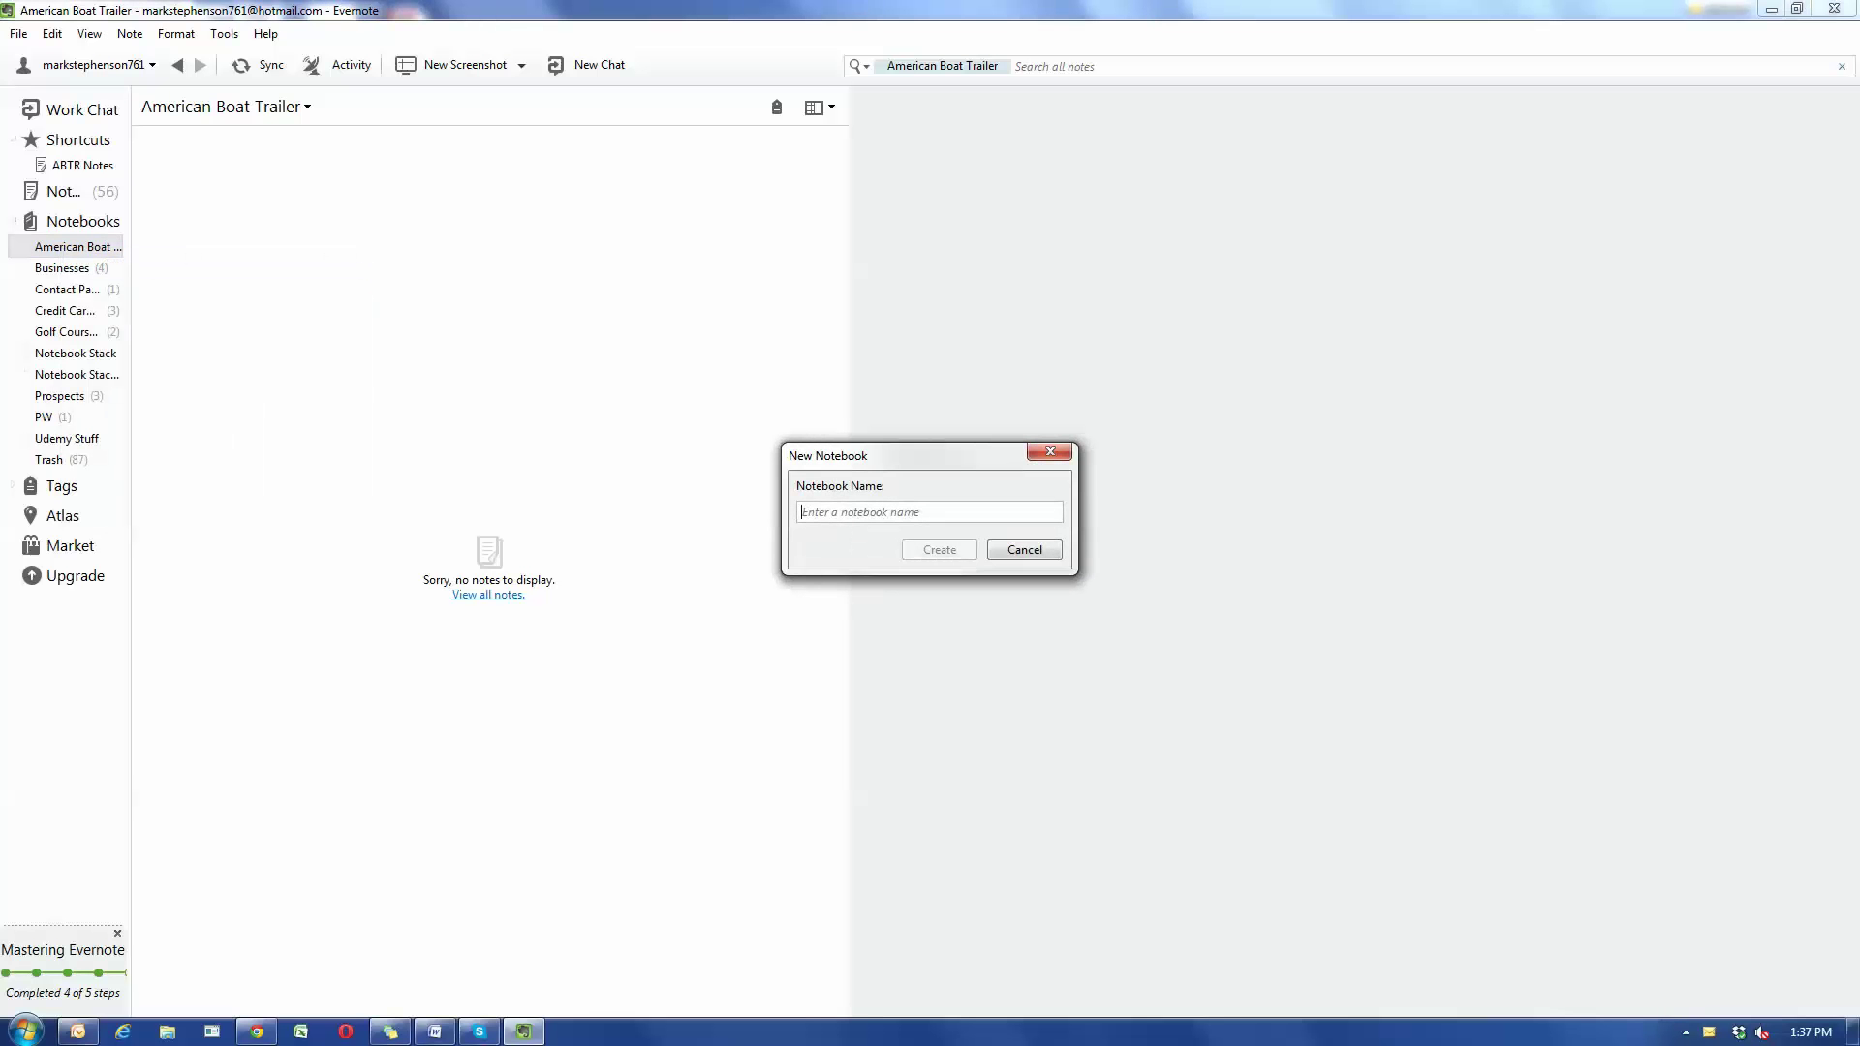
{"action": "type", "text": "A"}
{"action": "key", "text": "BackSpace"}
{"action": "type", "text": "Frank"}
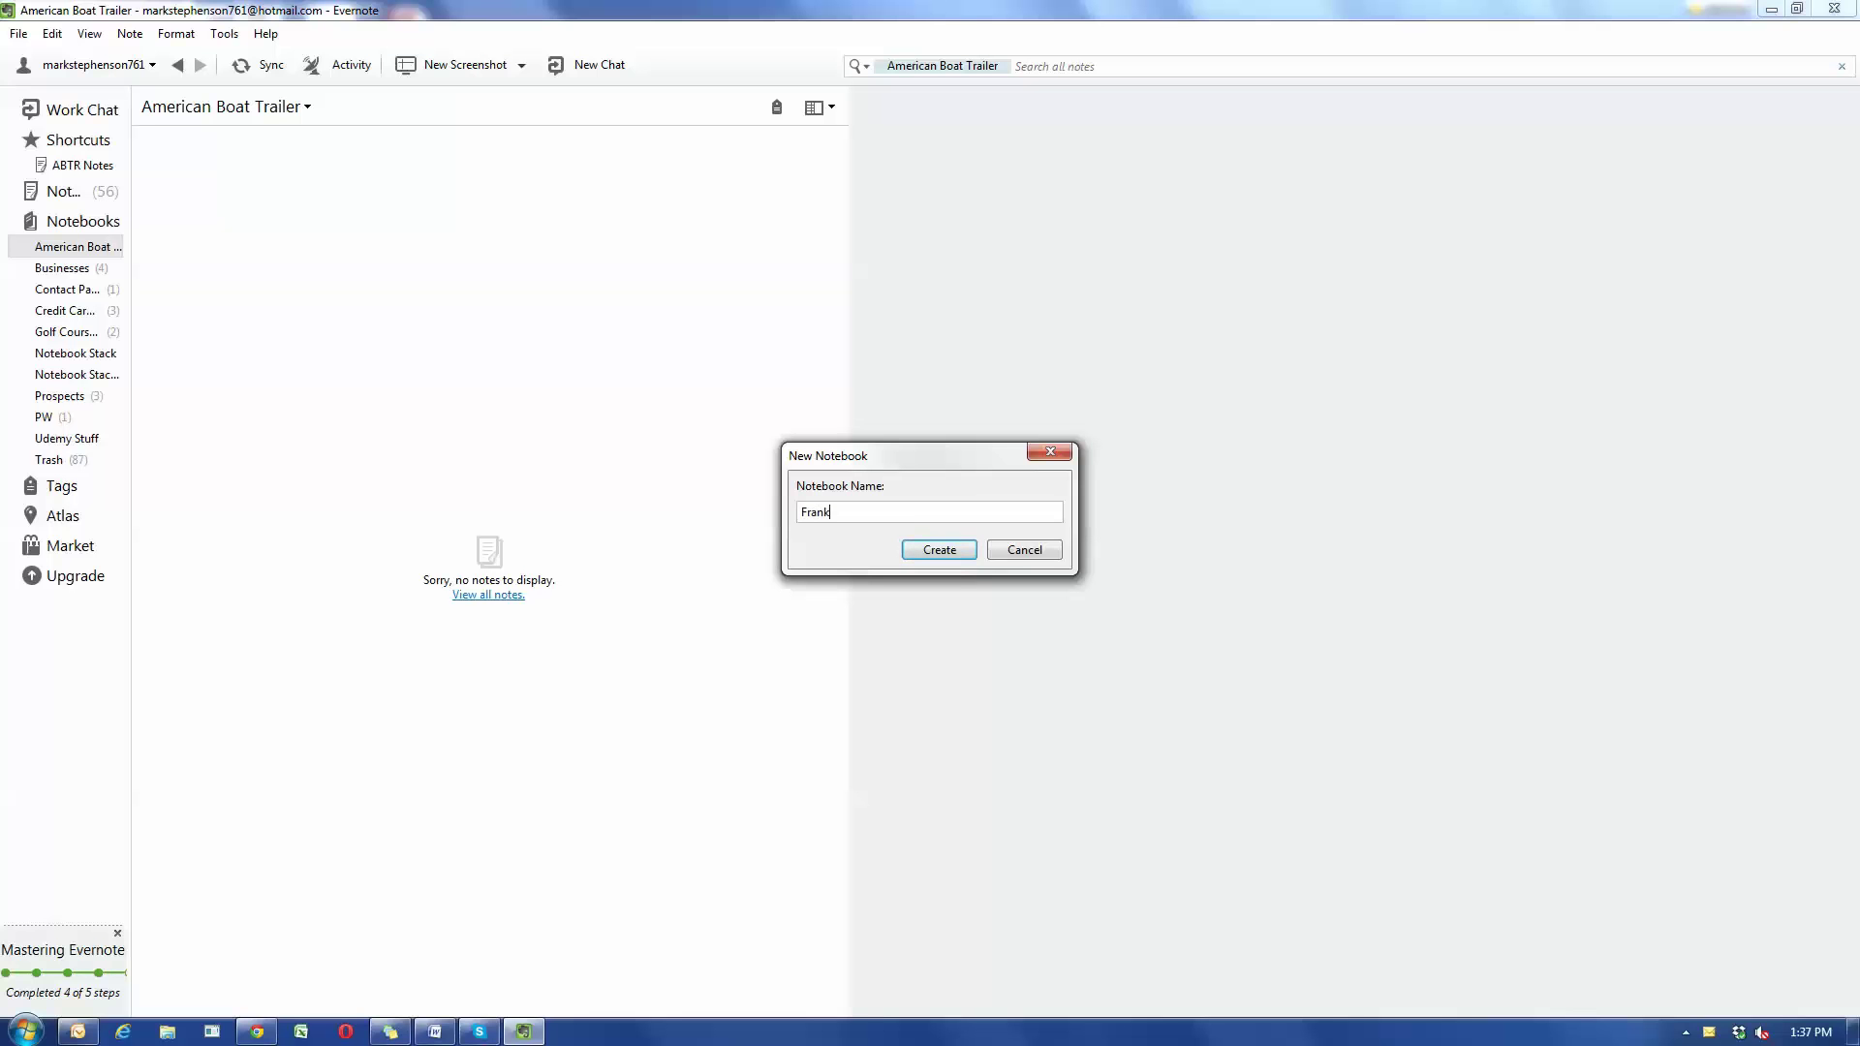
{"action": "type", "text": "lin Street"}
{"action": "key", "text": "Return"}
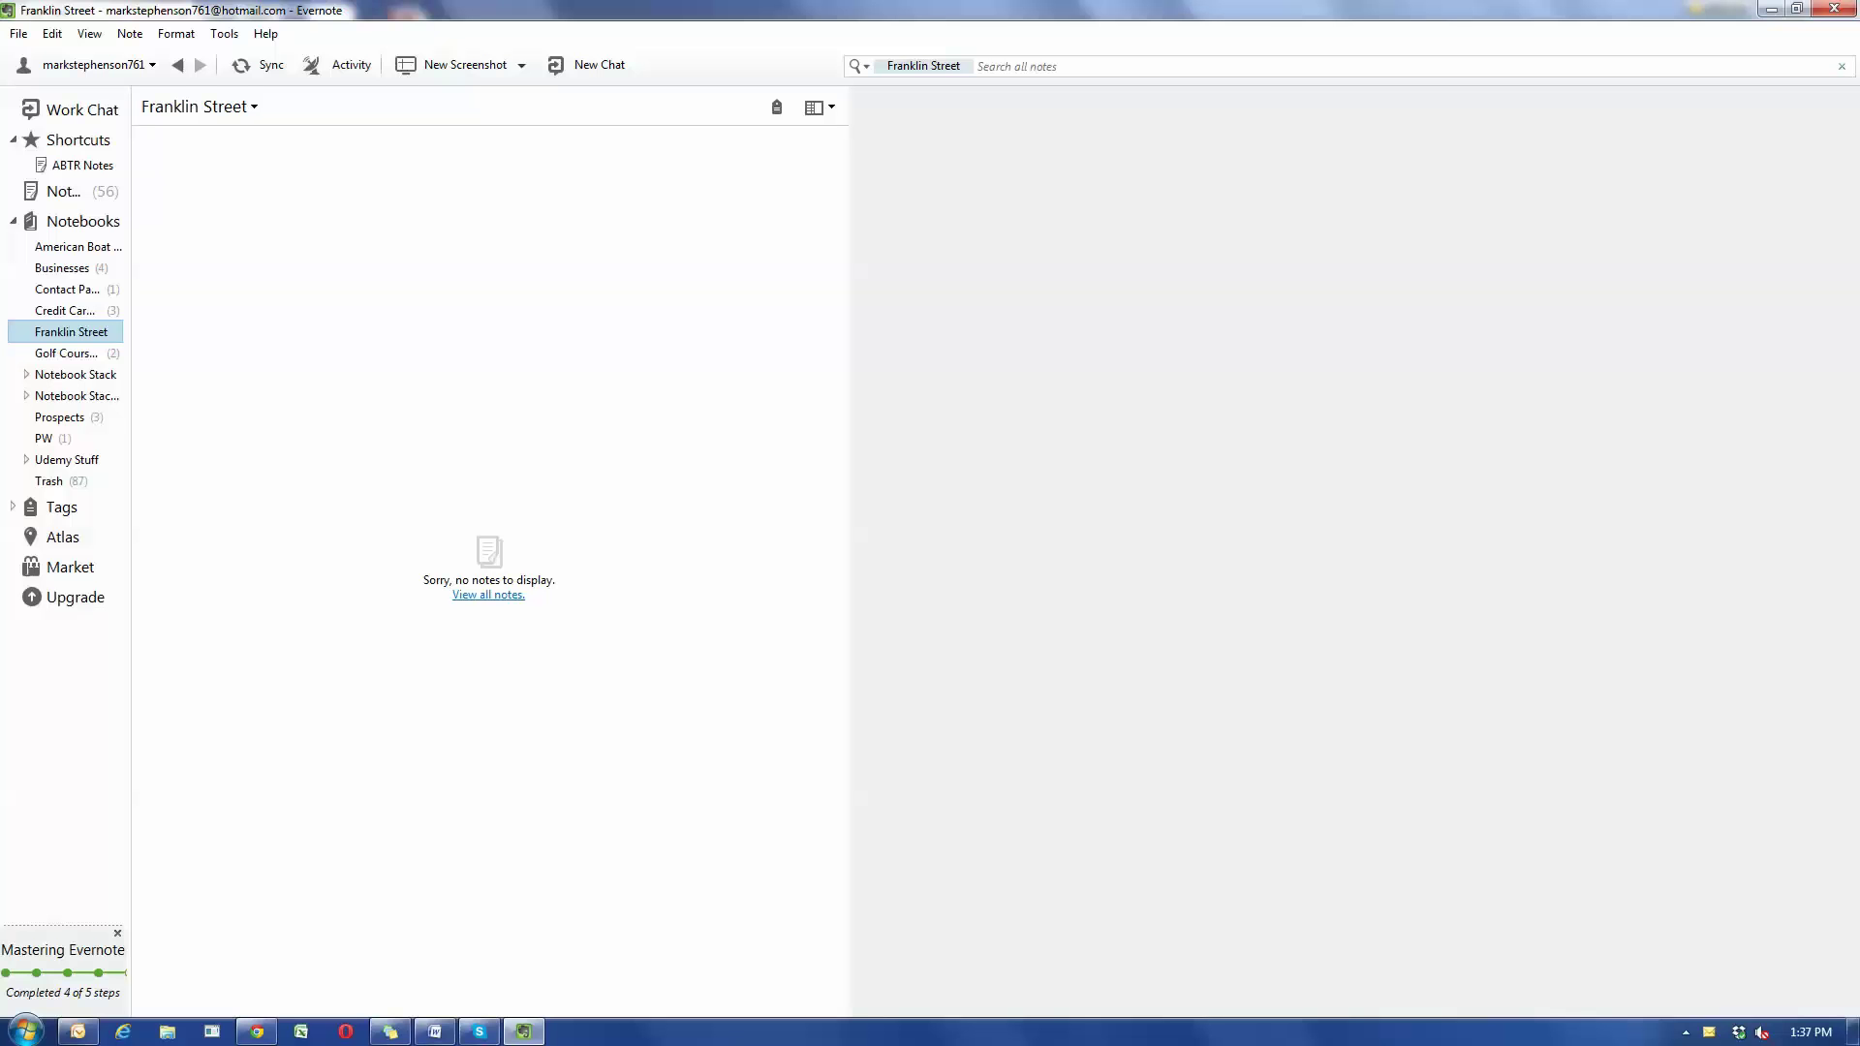
- Add a new note titled "Sept T-shirt job" to the Franklin Street notebook
{"action": "key", "text": "alt+f"}
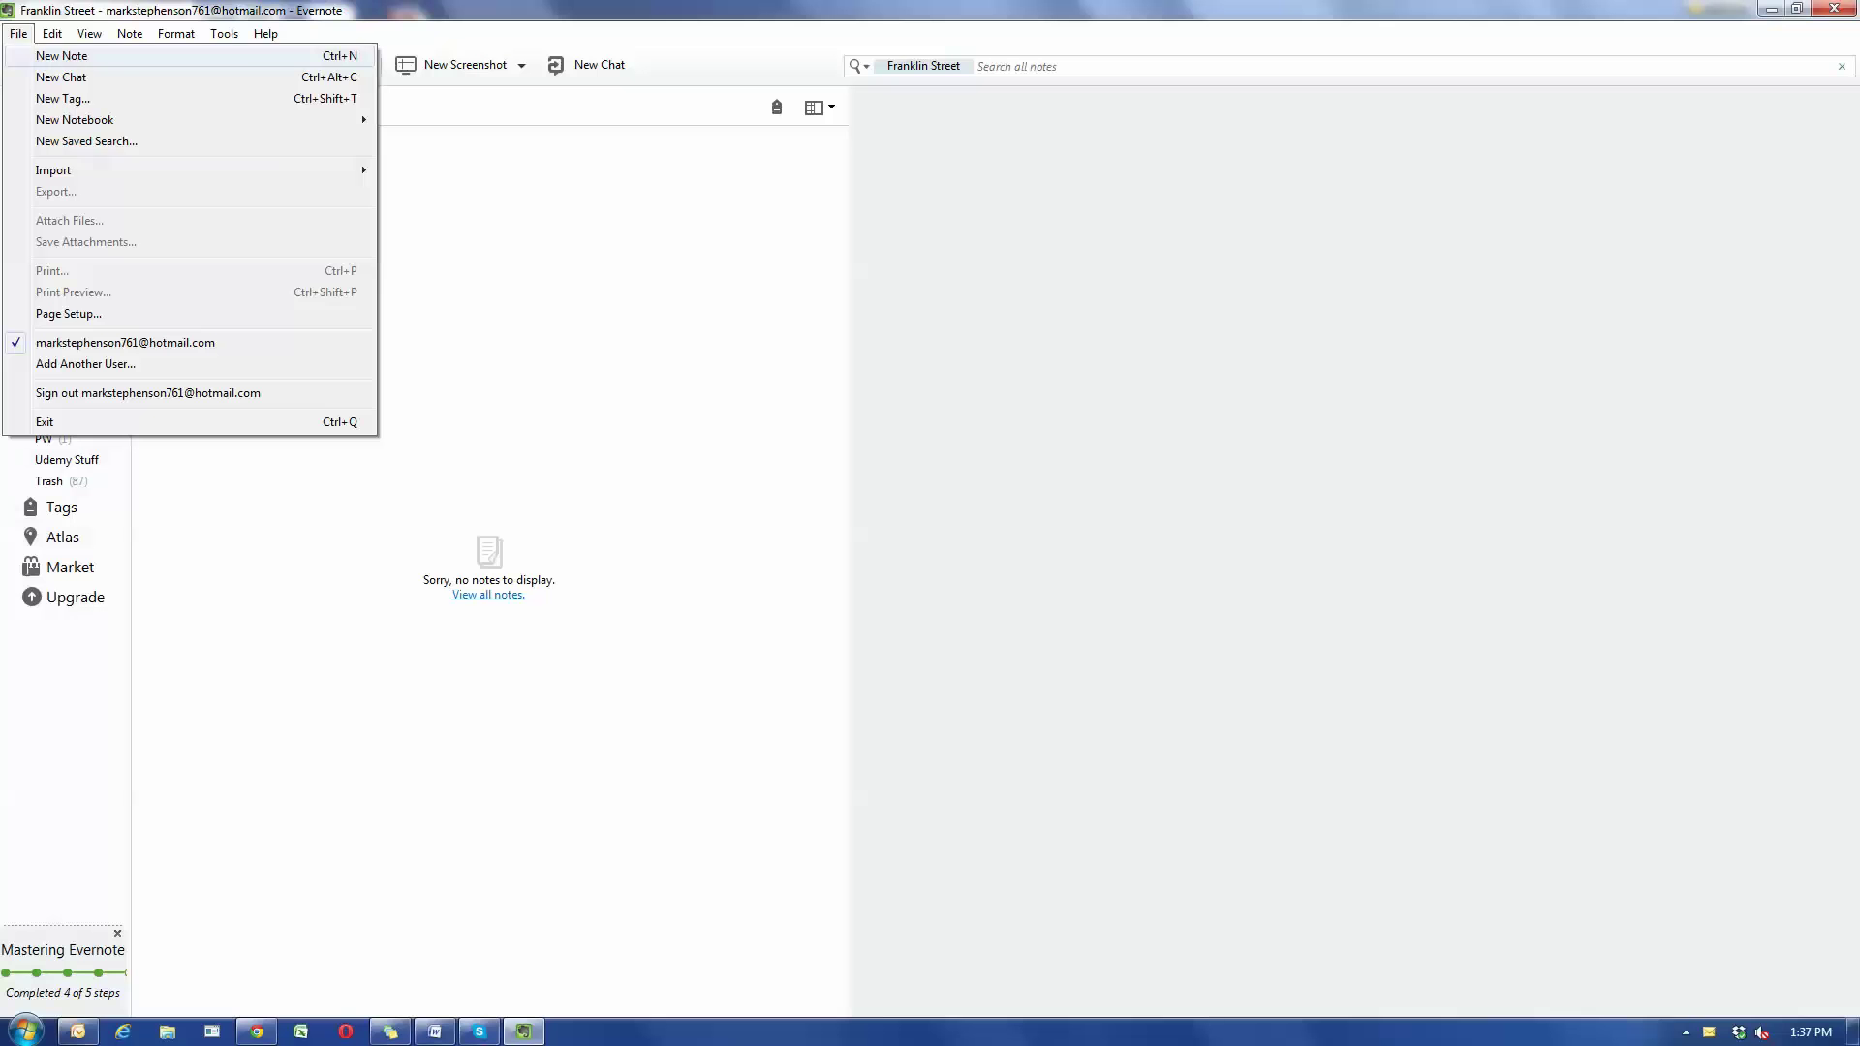
{"action": "left_click", "coordinate": [61, 56]}
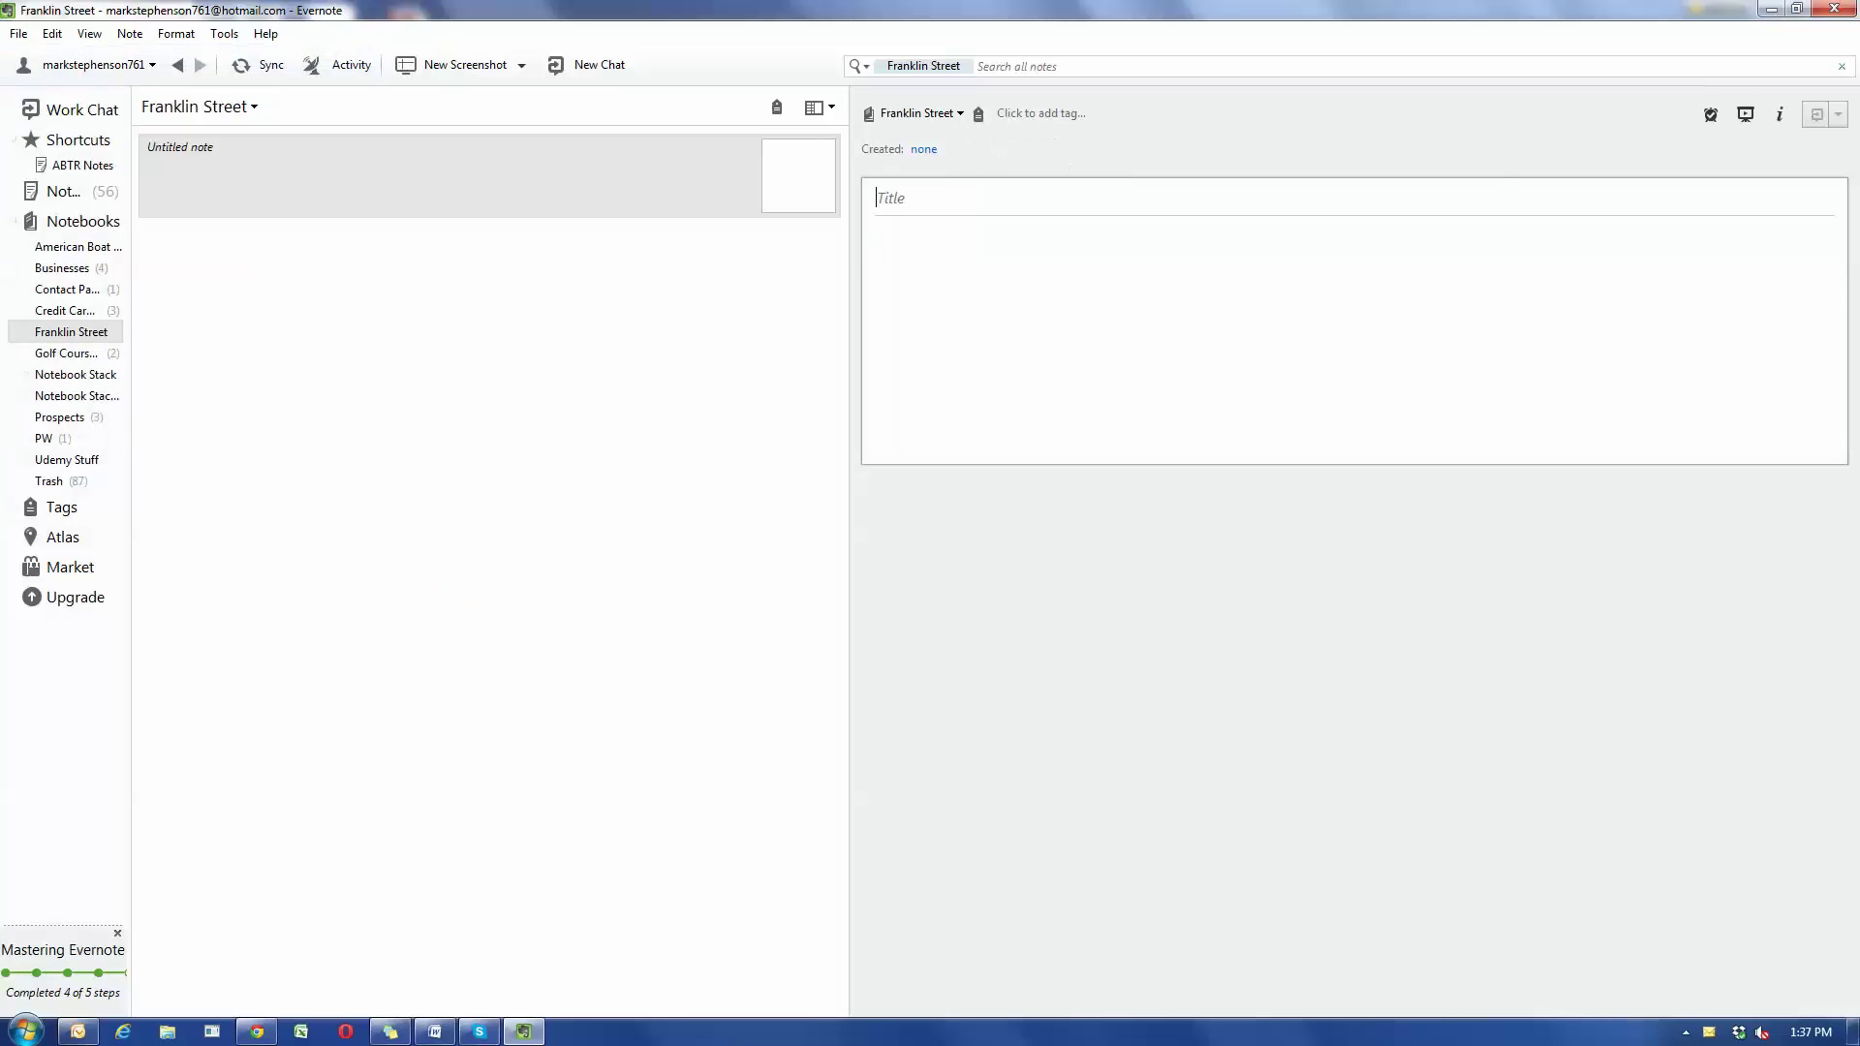
{"action": "type", "text": "Sept T-shirt job"}
- Begin the note's body with the text "120 shirts by Sept 23rd"
{"action": "left_click", "coordinate": [876, 244]}
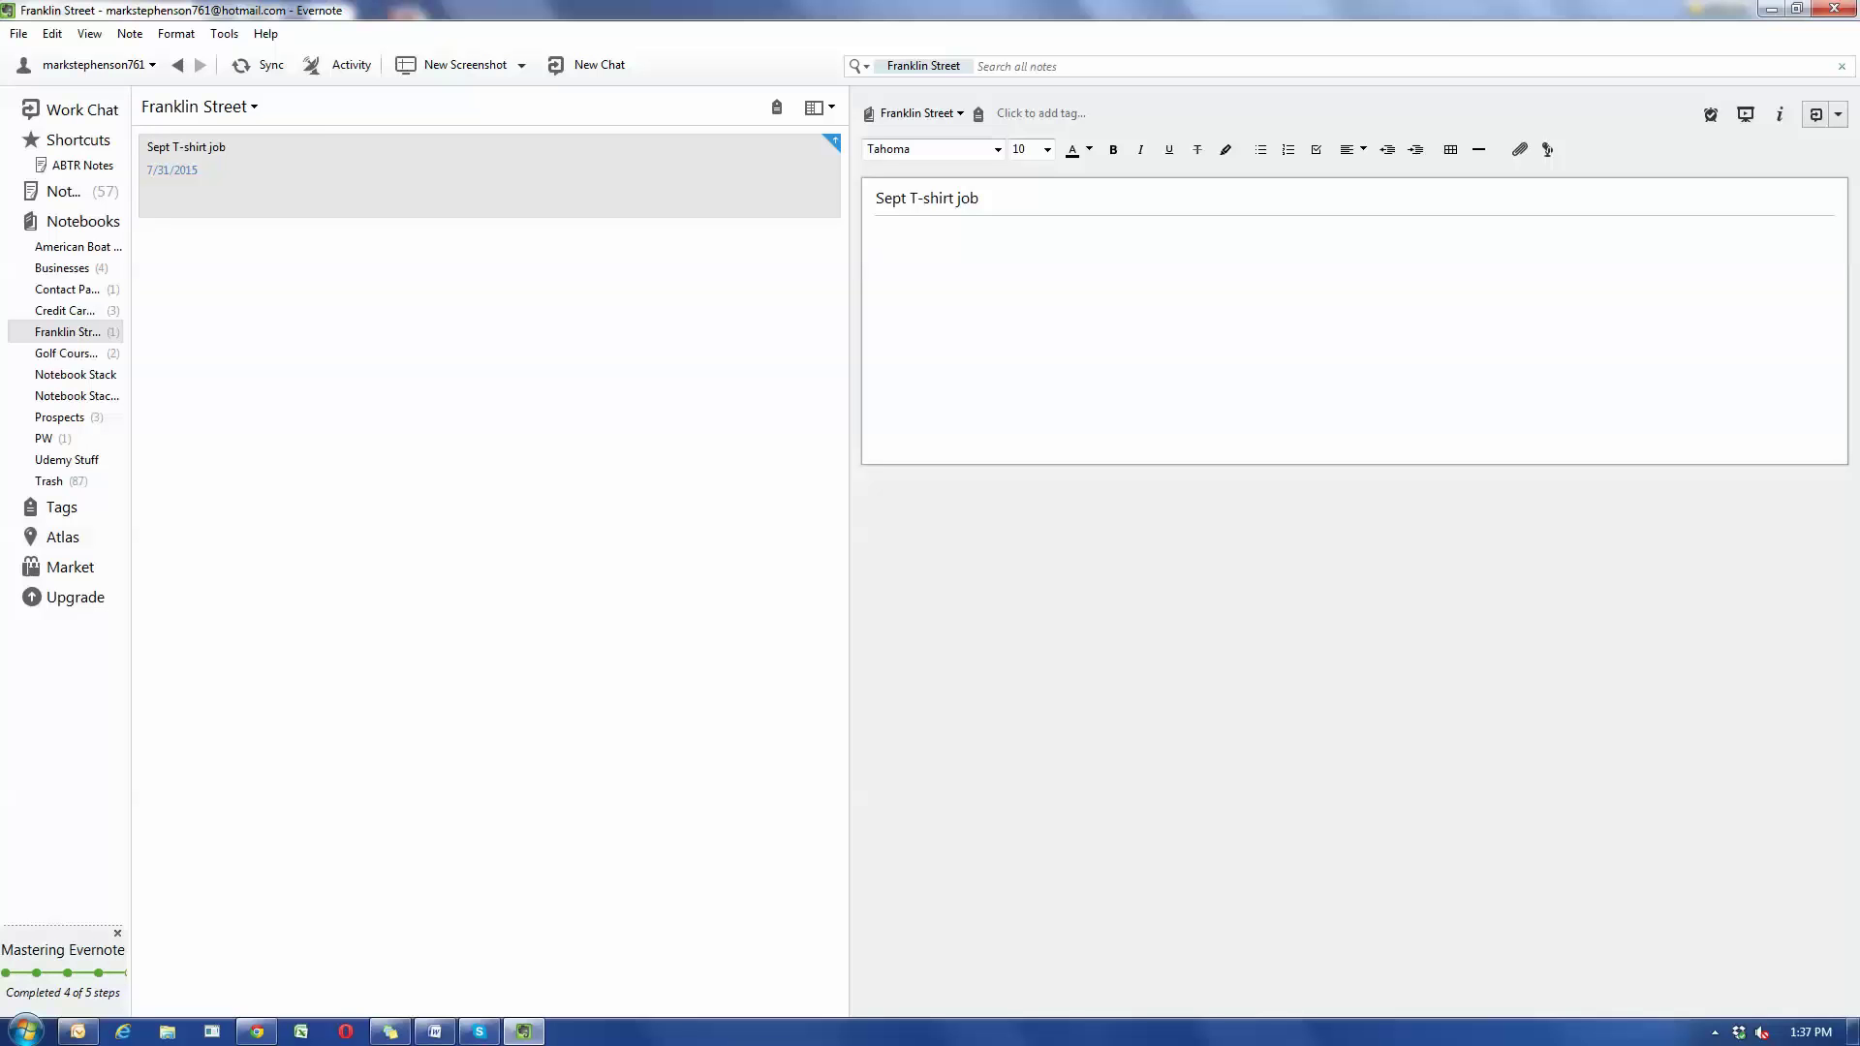
{"action": "type", "text": "120 shir"}
{"action": "type", "text": "ts"}
{"action": "type", "text": " by "}
{"action": "type", "text": "Sept 23"}
{"action": "type", "text": "td,"}
{"action": "key", "text": "BackSpace"}
{"action": "key", "text": "BackSpace"}
{"action": "key", "text": "BackSpace"}
{"action": "key", "text": "BackSpace"}
{"action": "type", "text": "rd, low budget but wan"}
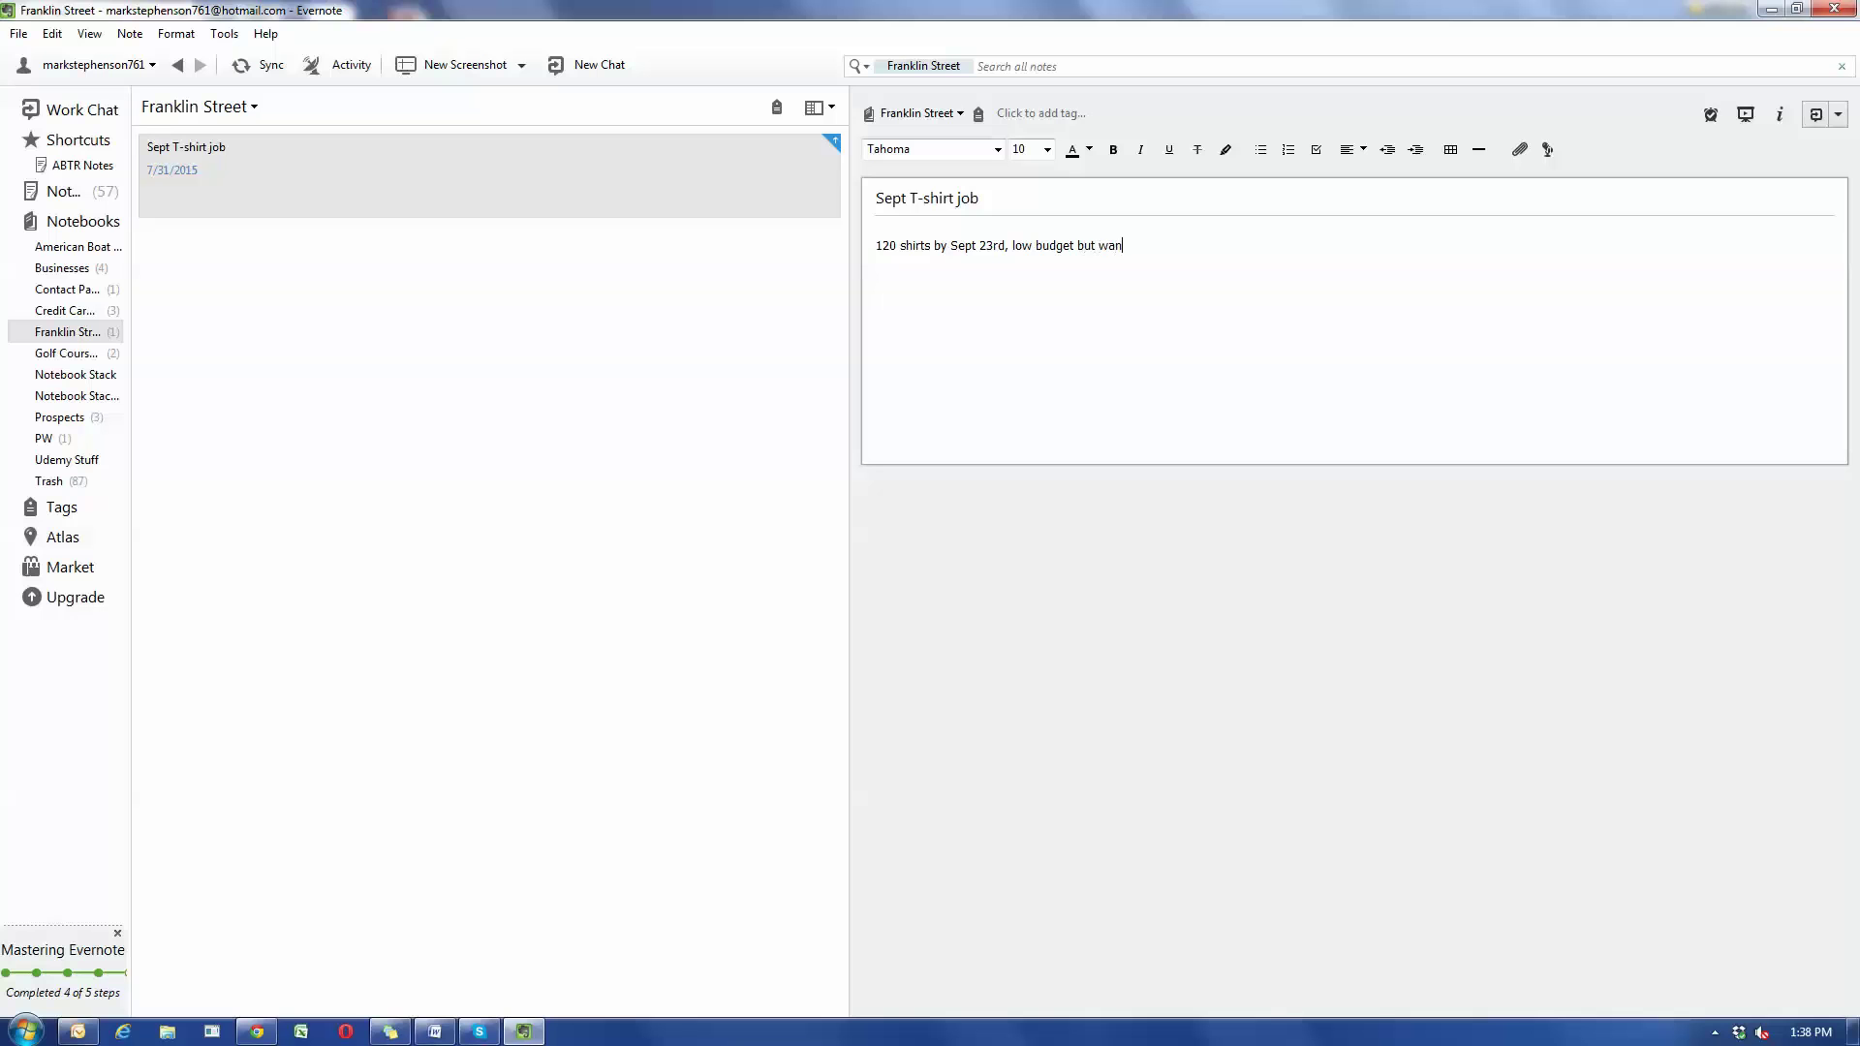
{"action": "type", "text": "t great qua"}
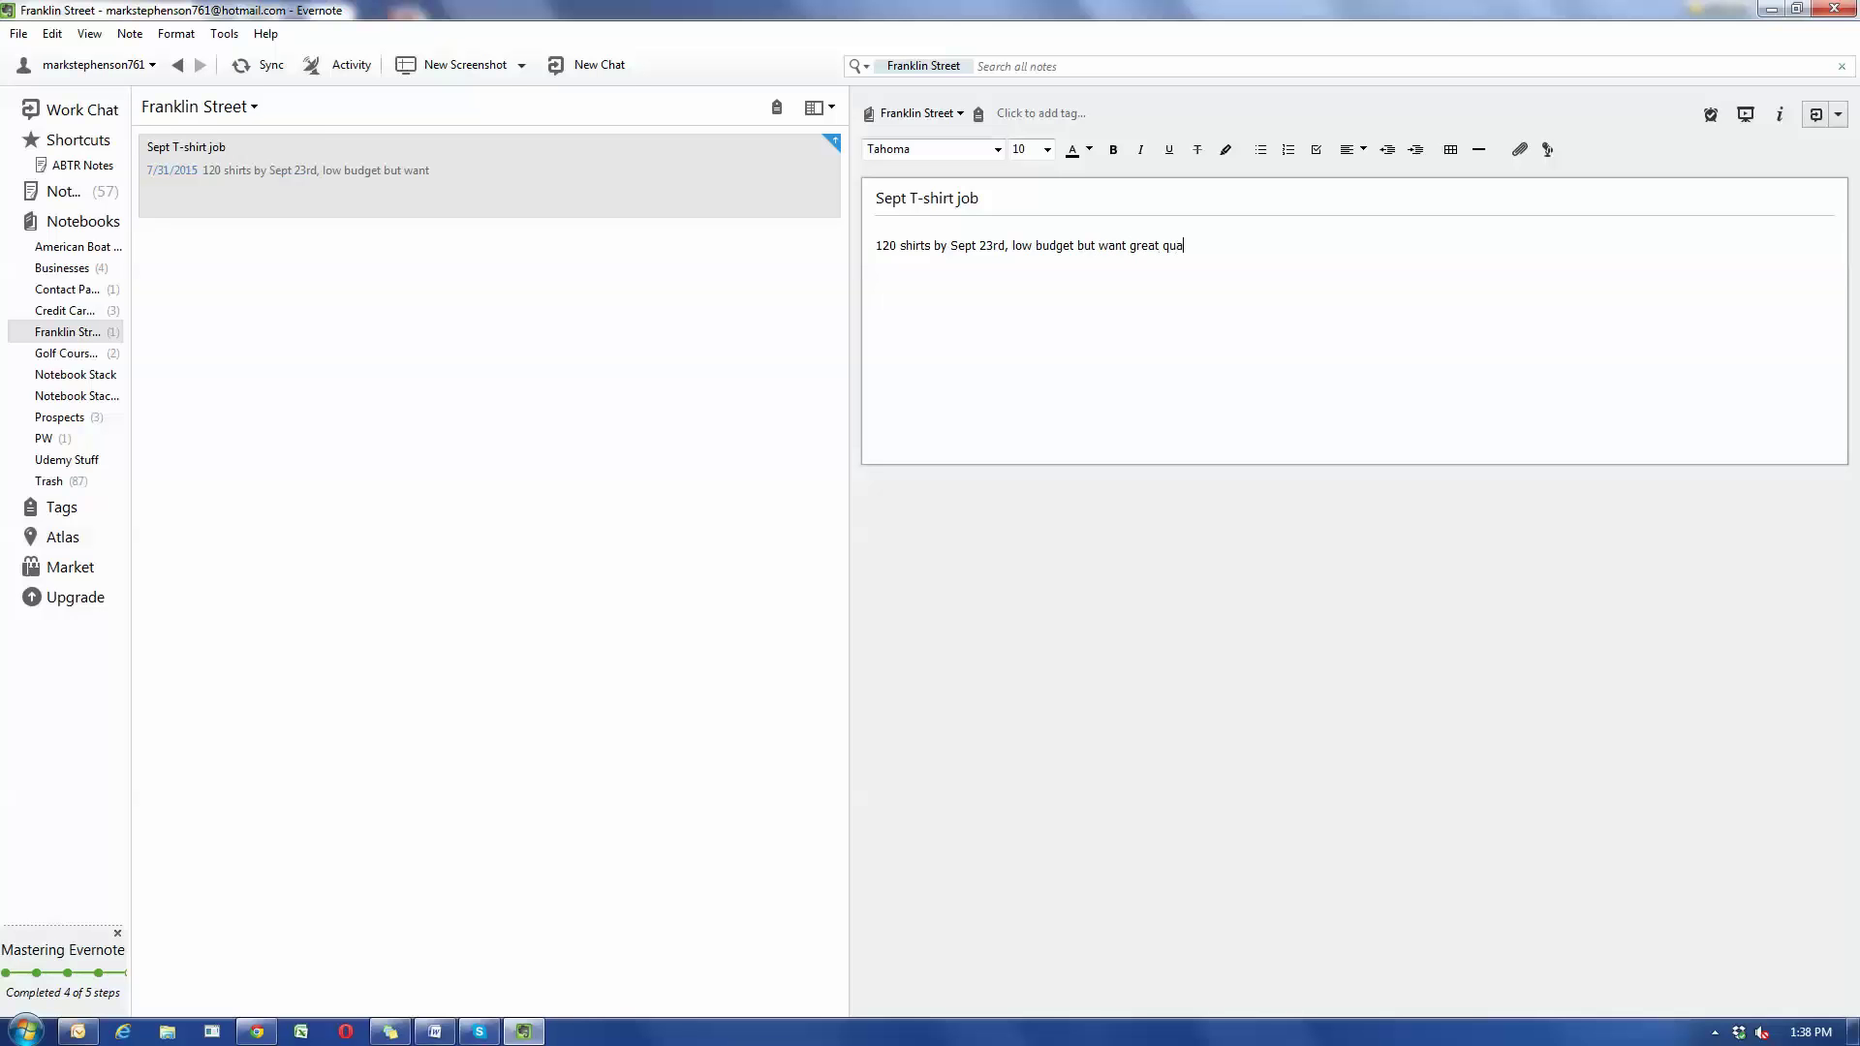
{"action": "type", "text": "lity, bl"}
{"action": "type", "text": "ac or"}
- Continue the note's first line with ", low budget but want great quality, black grey, mixed size"
{"action": "key", "text": "BackSpace"}
{"action": "key", "text": "BackSpace"}
{"action": "key", "text": "BackSpace"}
{"action": "key", "text": "BackSpace"}
{"action": "type", "text": "grey, mixed size"}
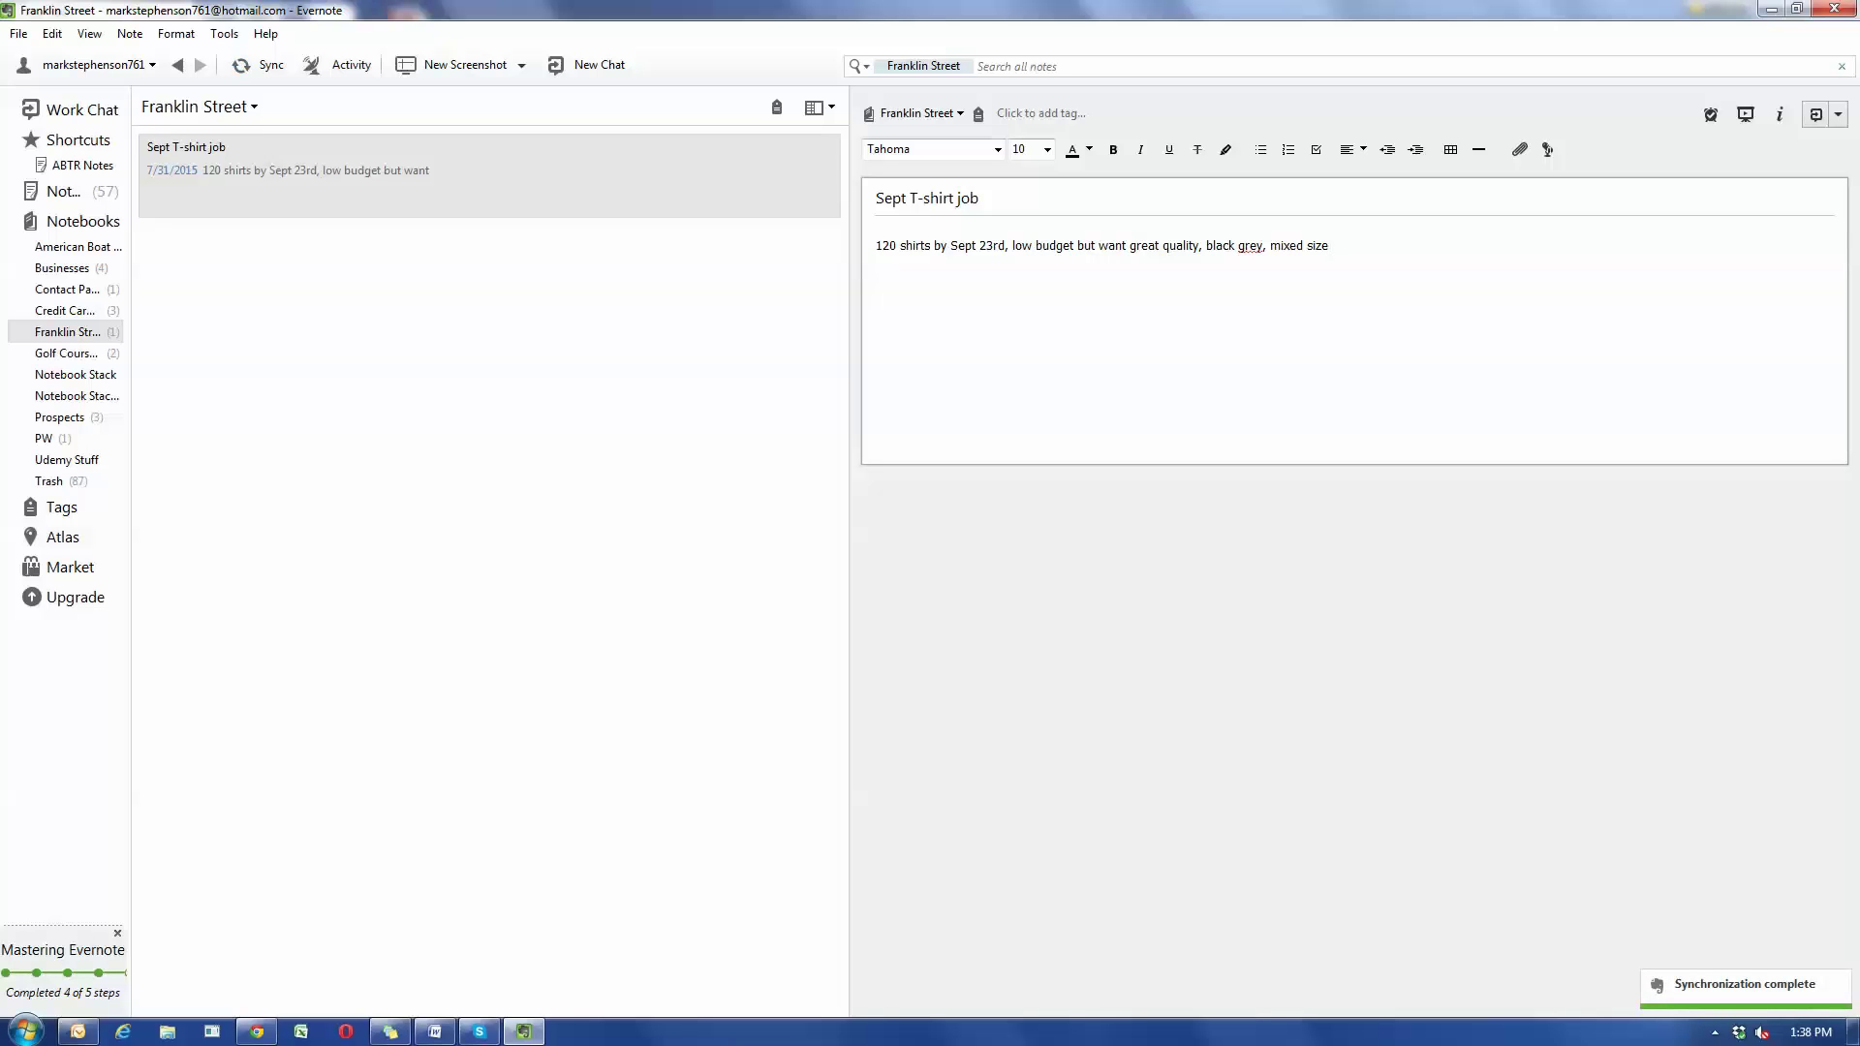
- Add a second line to the note reading "quoted 15 each by one company but they were rude"
{"action": "type", "text": "quot"}
{"action": "key", "text": "BackSpace"}
{"action": "key", "text": "BackSpace"}
{"action": "type", "text": "uoted "}
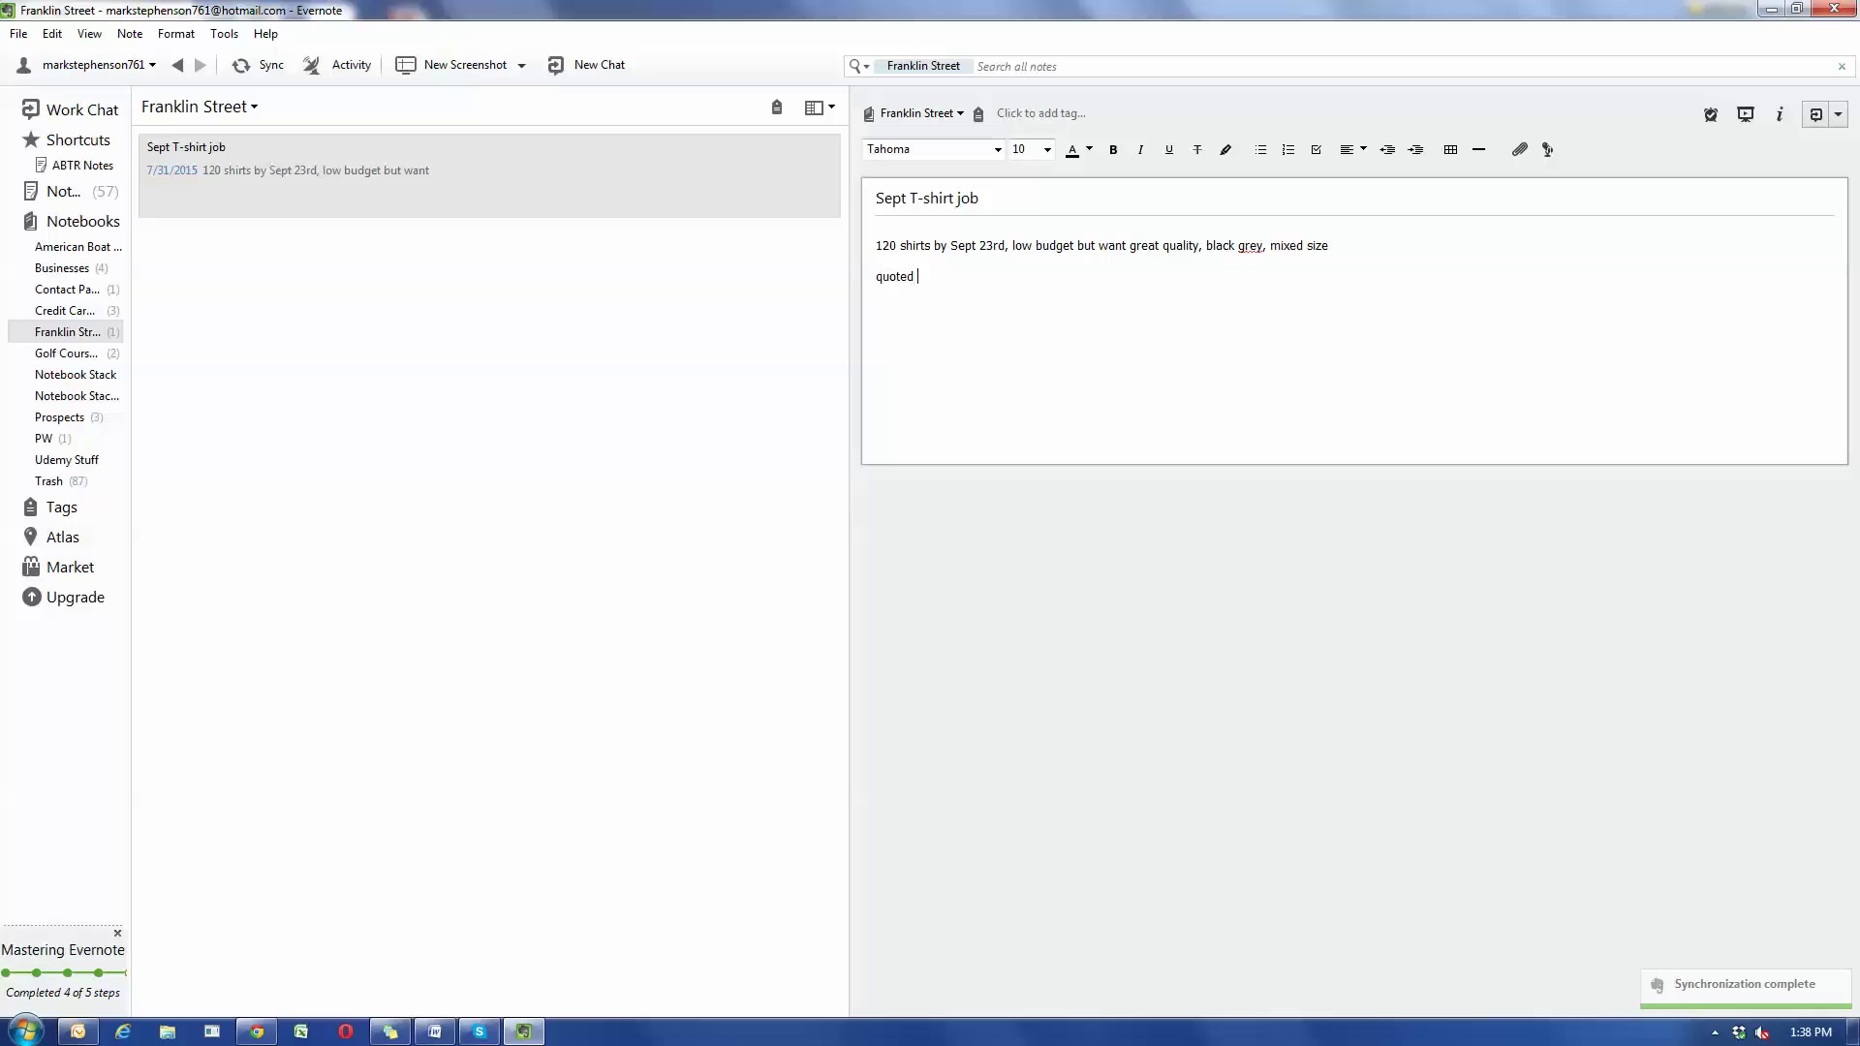
{"action": "type", "text": "15"}
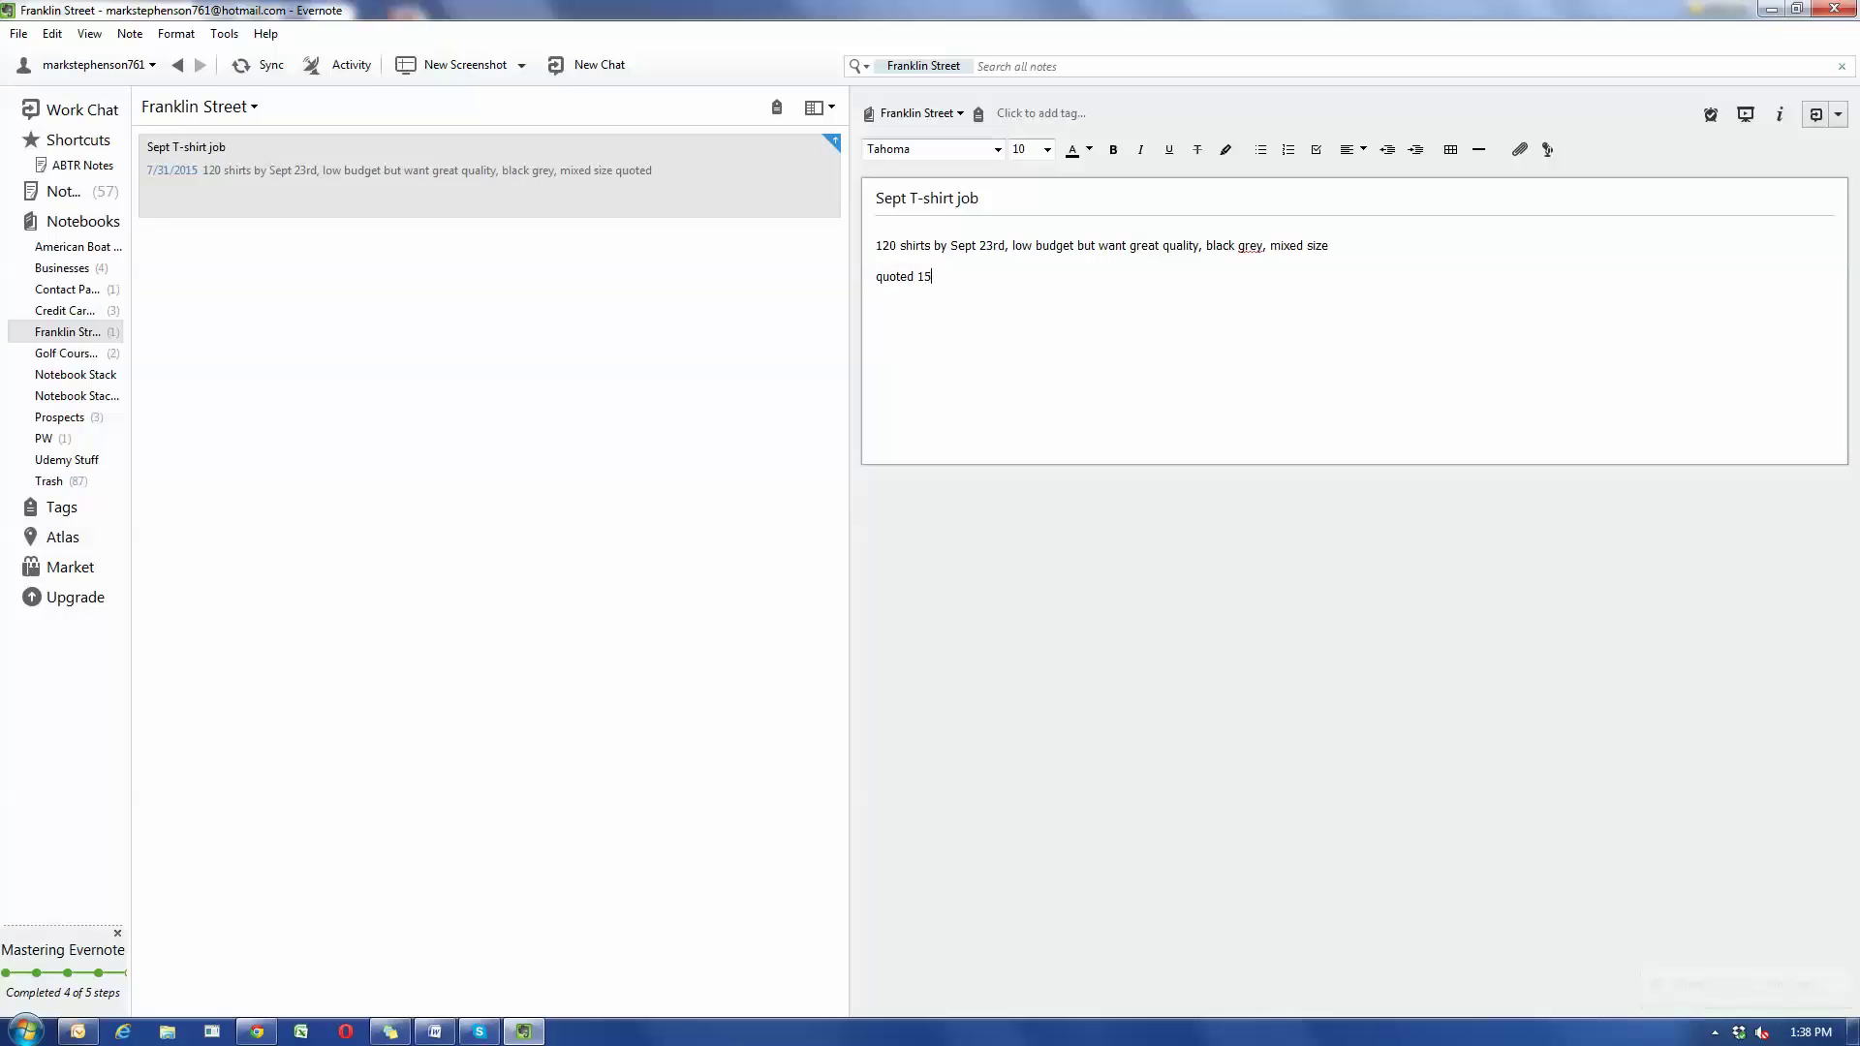
{"action": "type", "text": " each by one company but they were rude"}
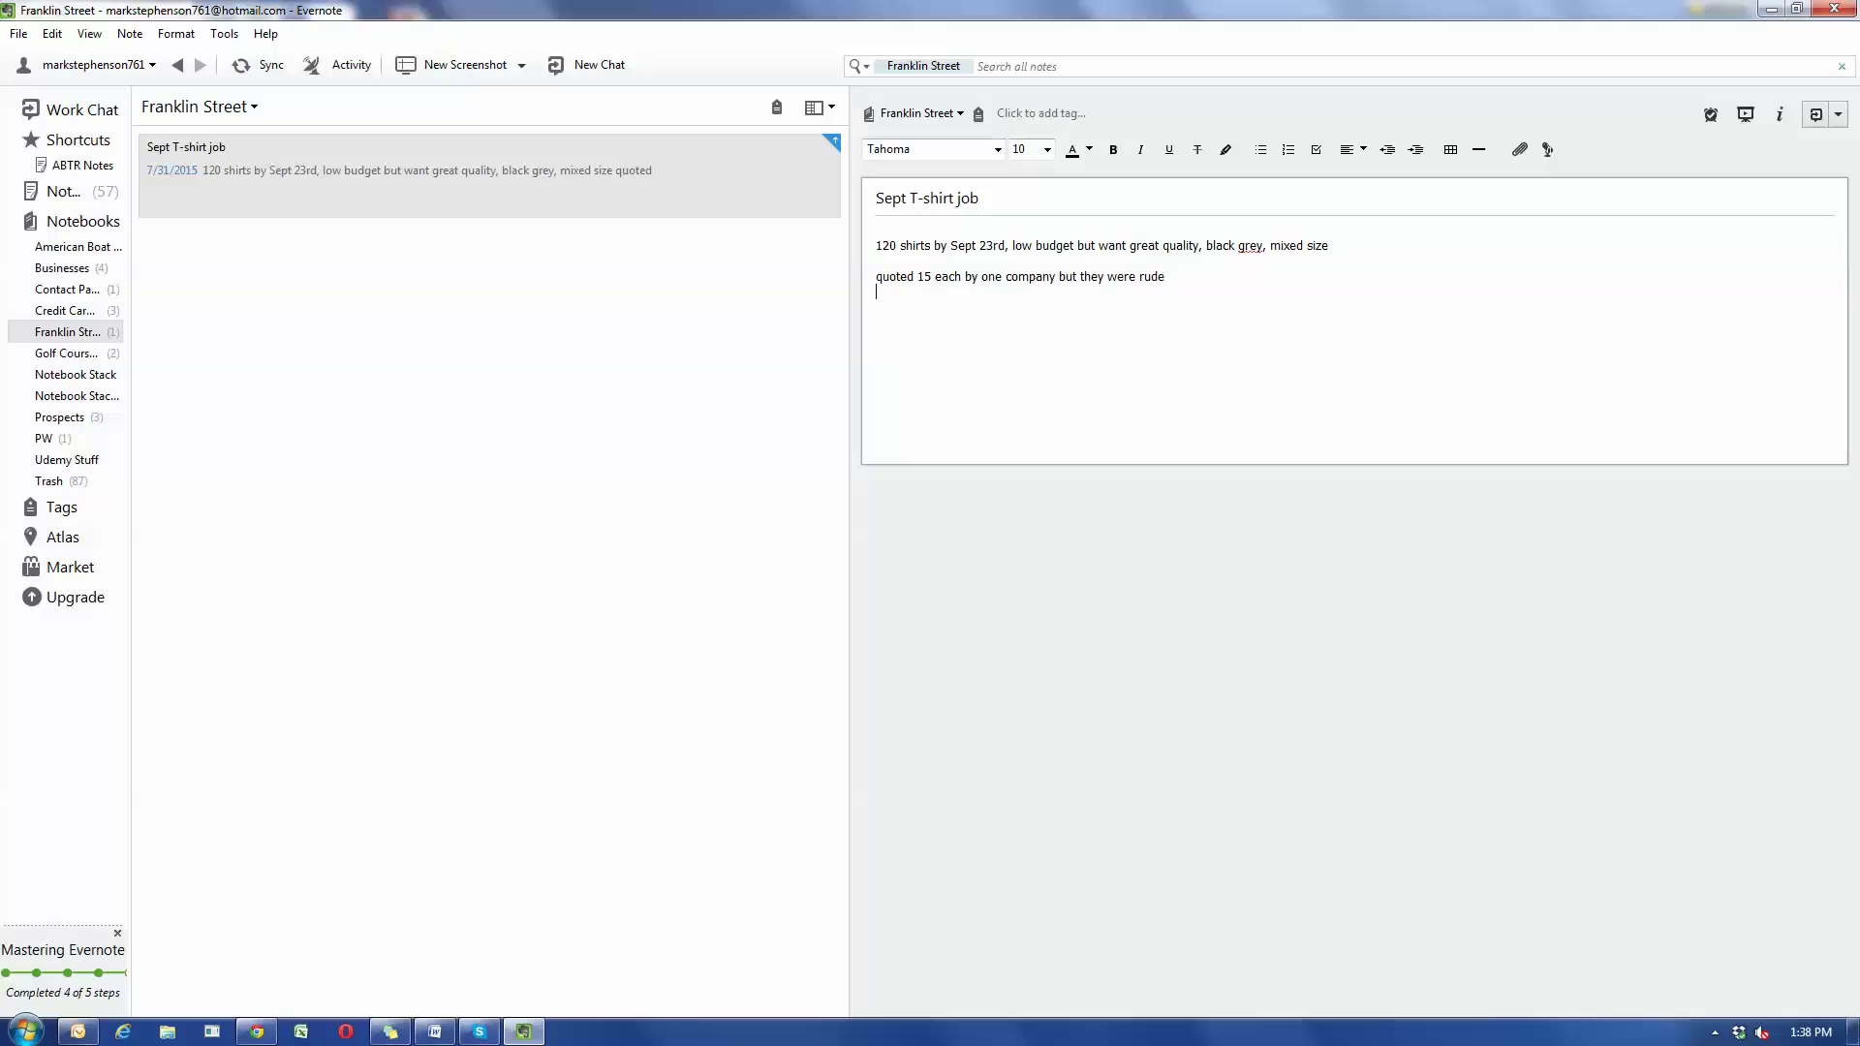
{"action": "key", "text": "Return"}
- Add the line "sound like good people and may be good long term customers" to the note
{"action": "type", "text": "sound like good people and may be good long term customers"}
{"action": "key", "text": "Return"}
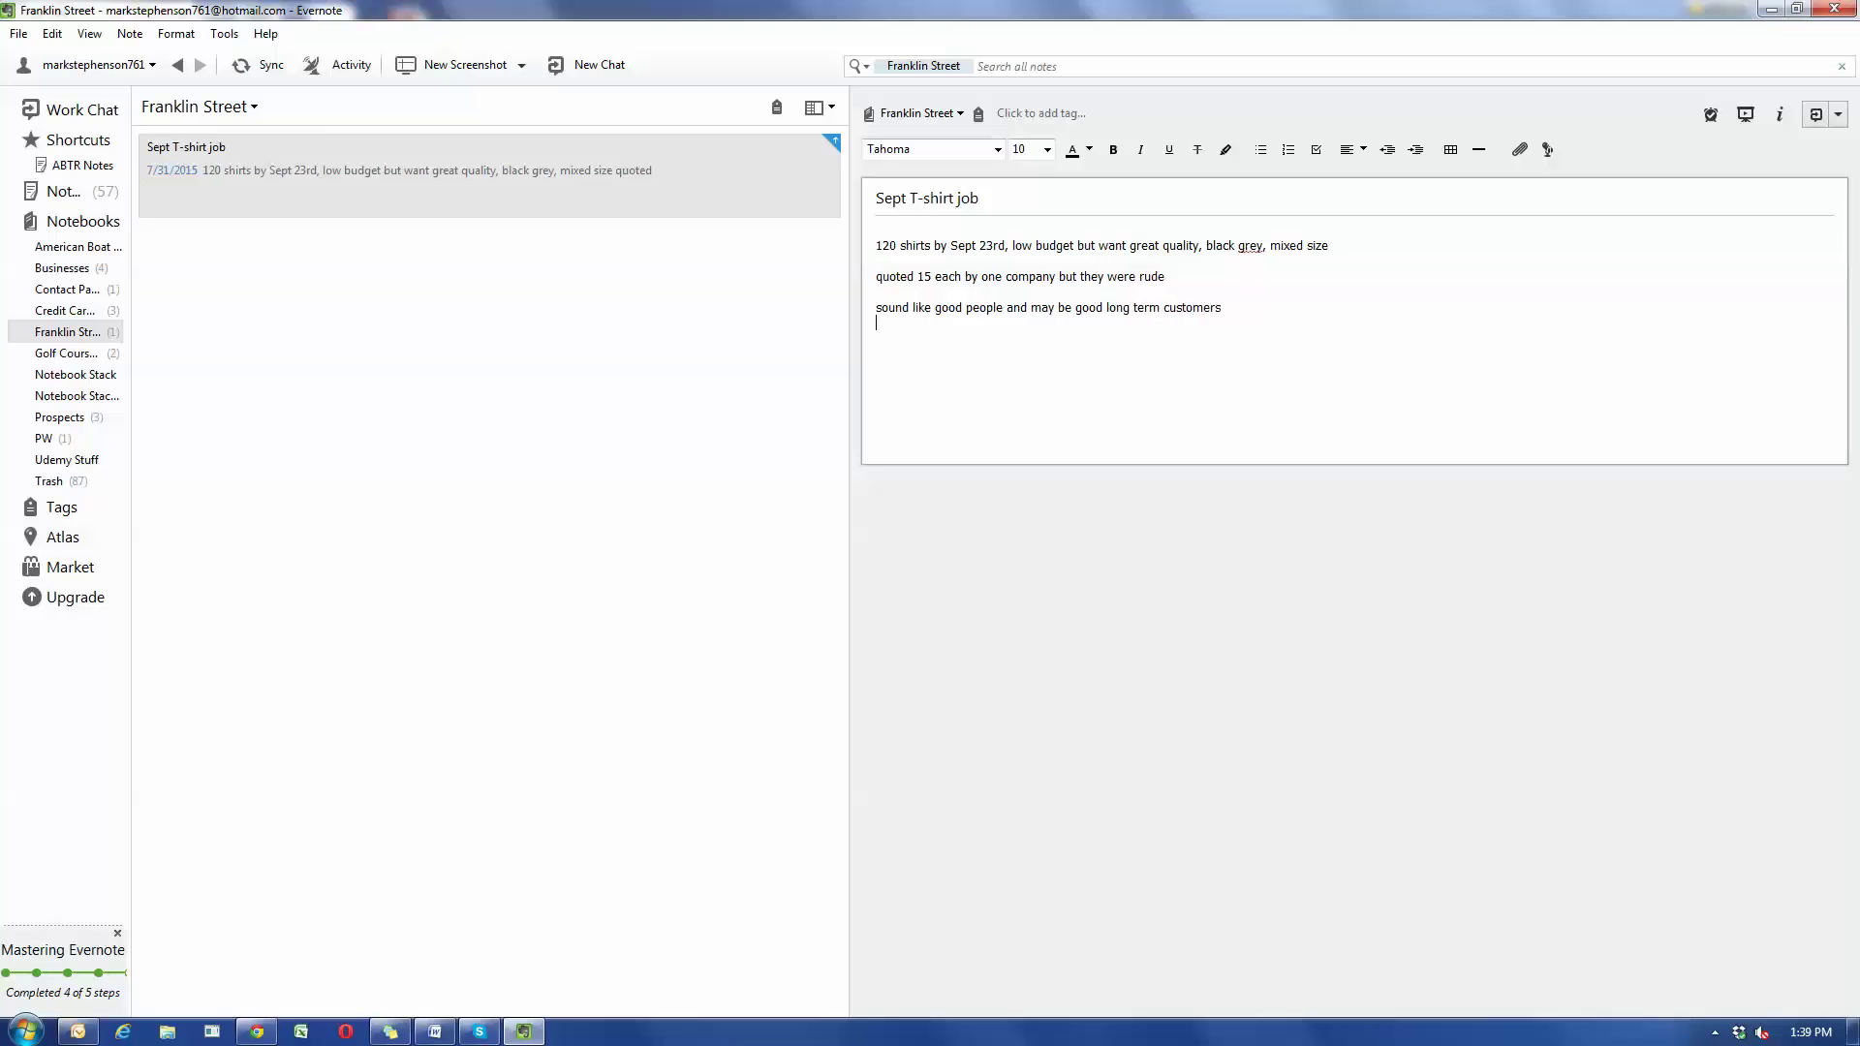
- Add the lines "really want the quality" and "May want caps" to the note
{"action": "type", "text": "real"}
{"action": "type", "text": "want the quality "}
{"action": "type", "text": "May w"}
{"action": "type", "text": "antss"}
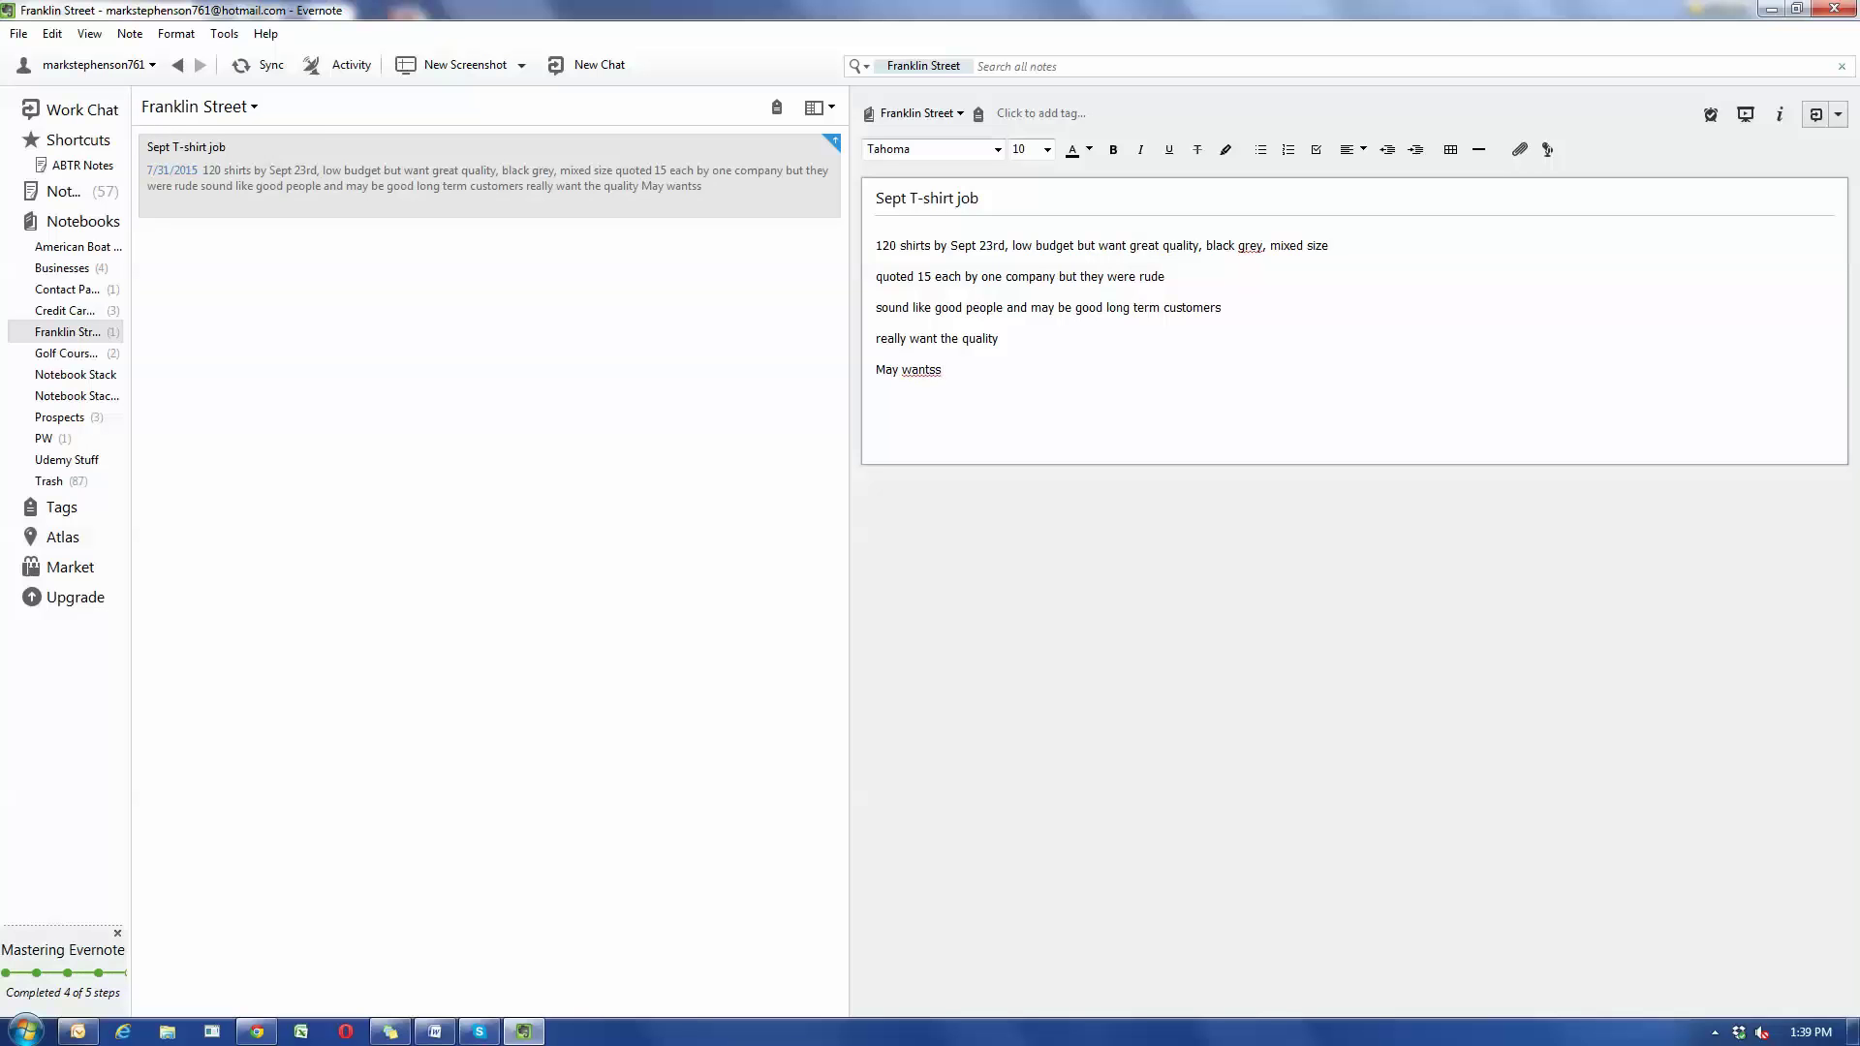
{"action": "key", "text": "BackSpace"}
{"action": "key", "text": "BackSpace"}
{"action": "key", "text": "BackSpace"}
{"action": "type", "text": "caps"}
{"action": "key", "text": "Return"}
- Add the final line "might abel to go $15 if quality is better" to the note
{"action": "type", "text": "might b"}
{"action": "type", "text": "bel to go $15 fif quality is "}
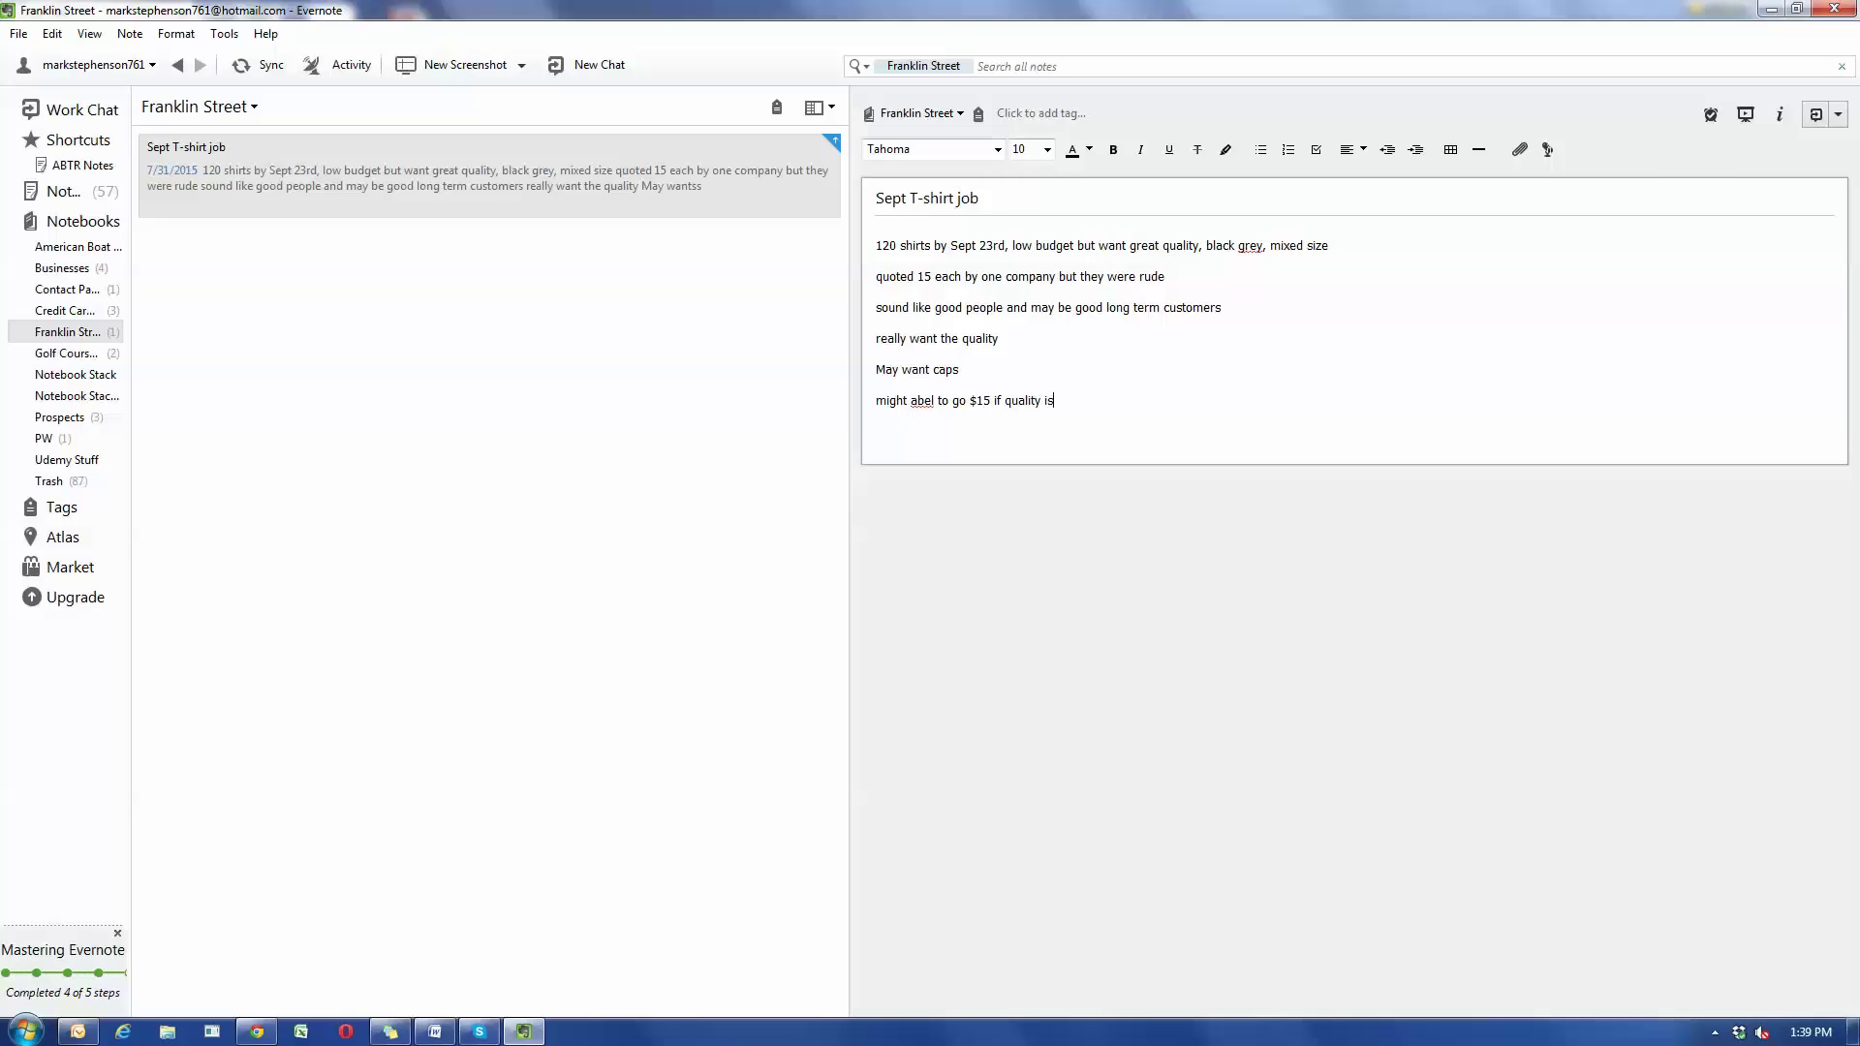
{"action": "type", "text": "better"}
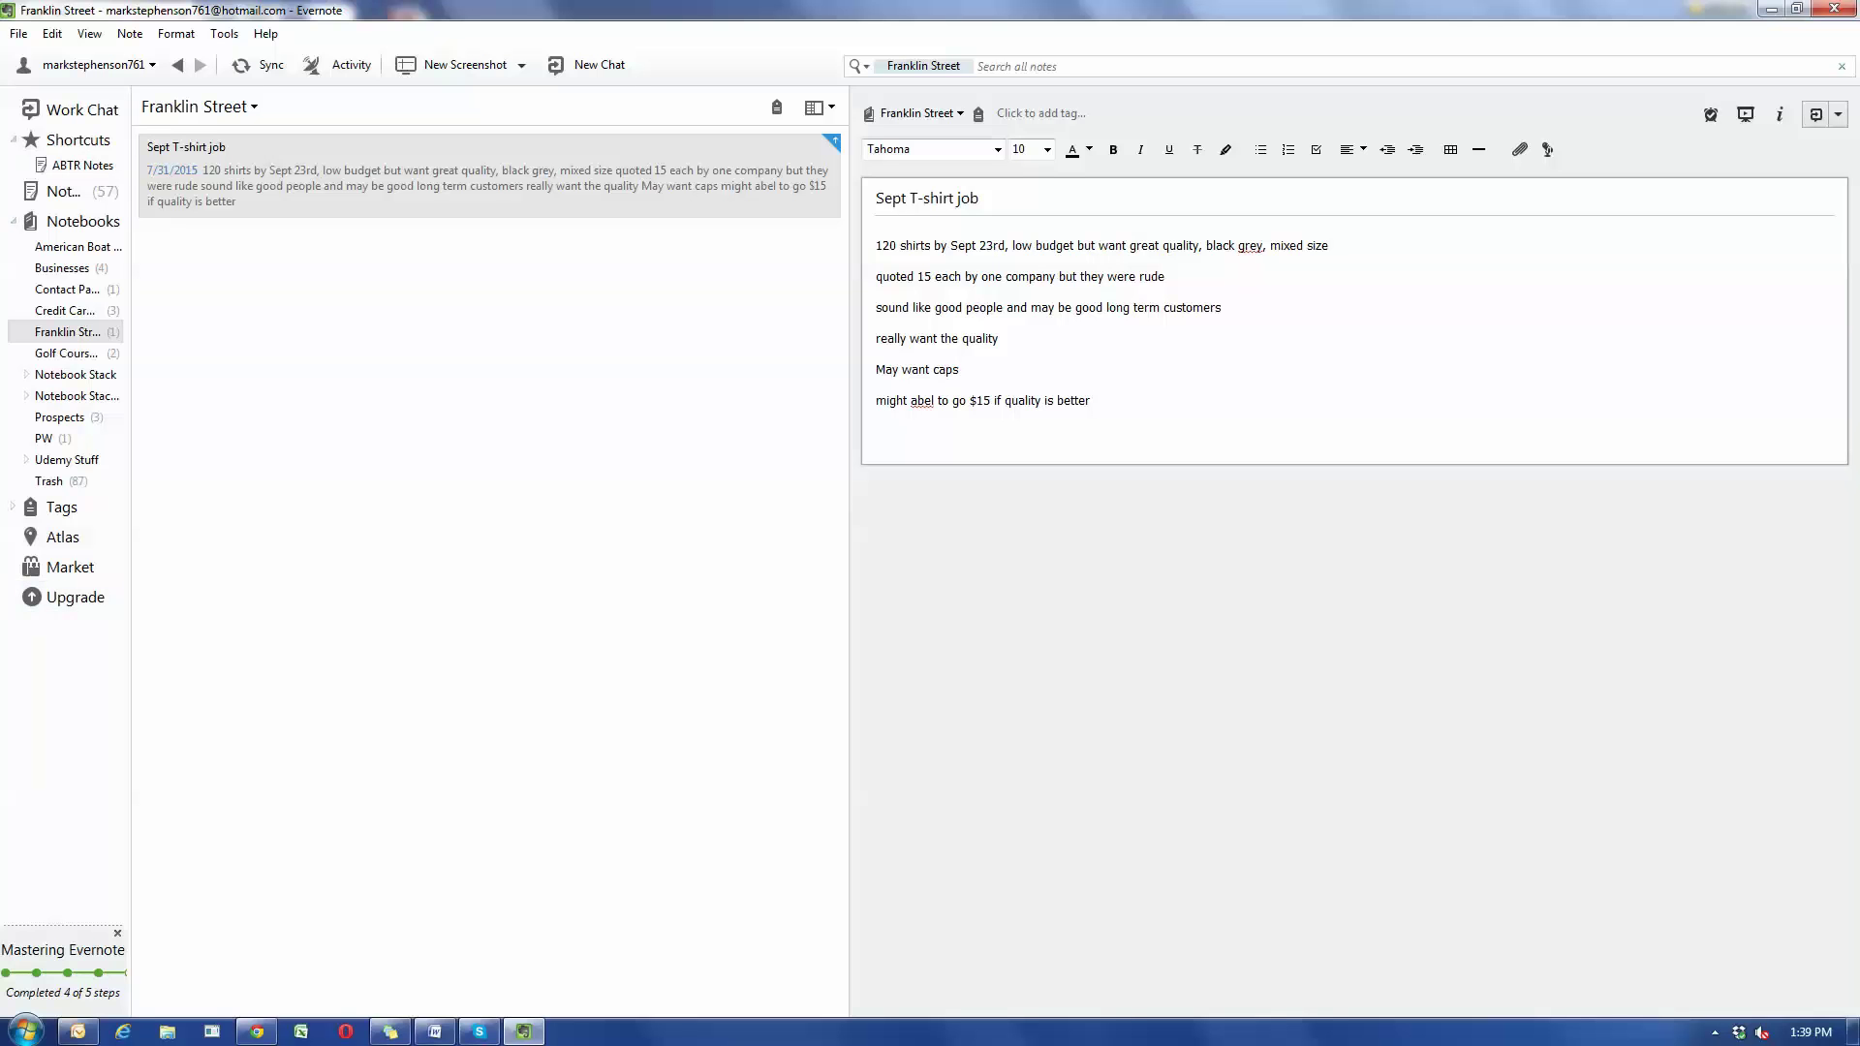
- Switch to Chrome and open the website franklinstreetfurniture.com
{"action": "left_click", "coordinate": [257, 1032]}
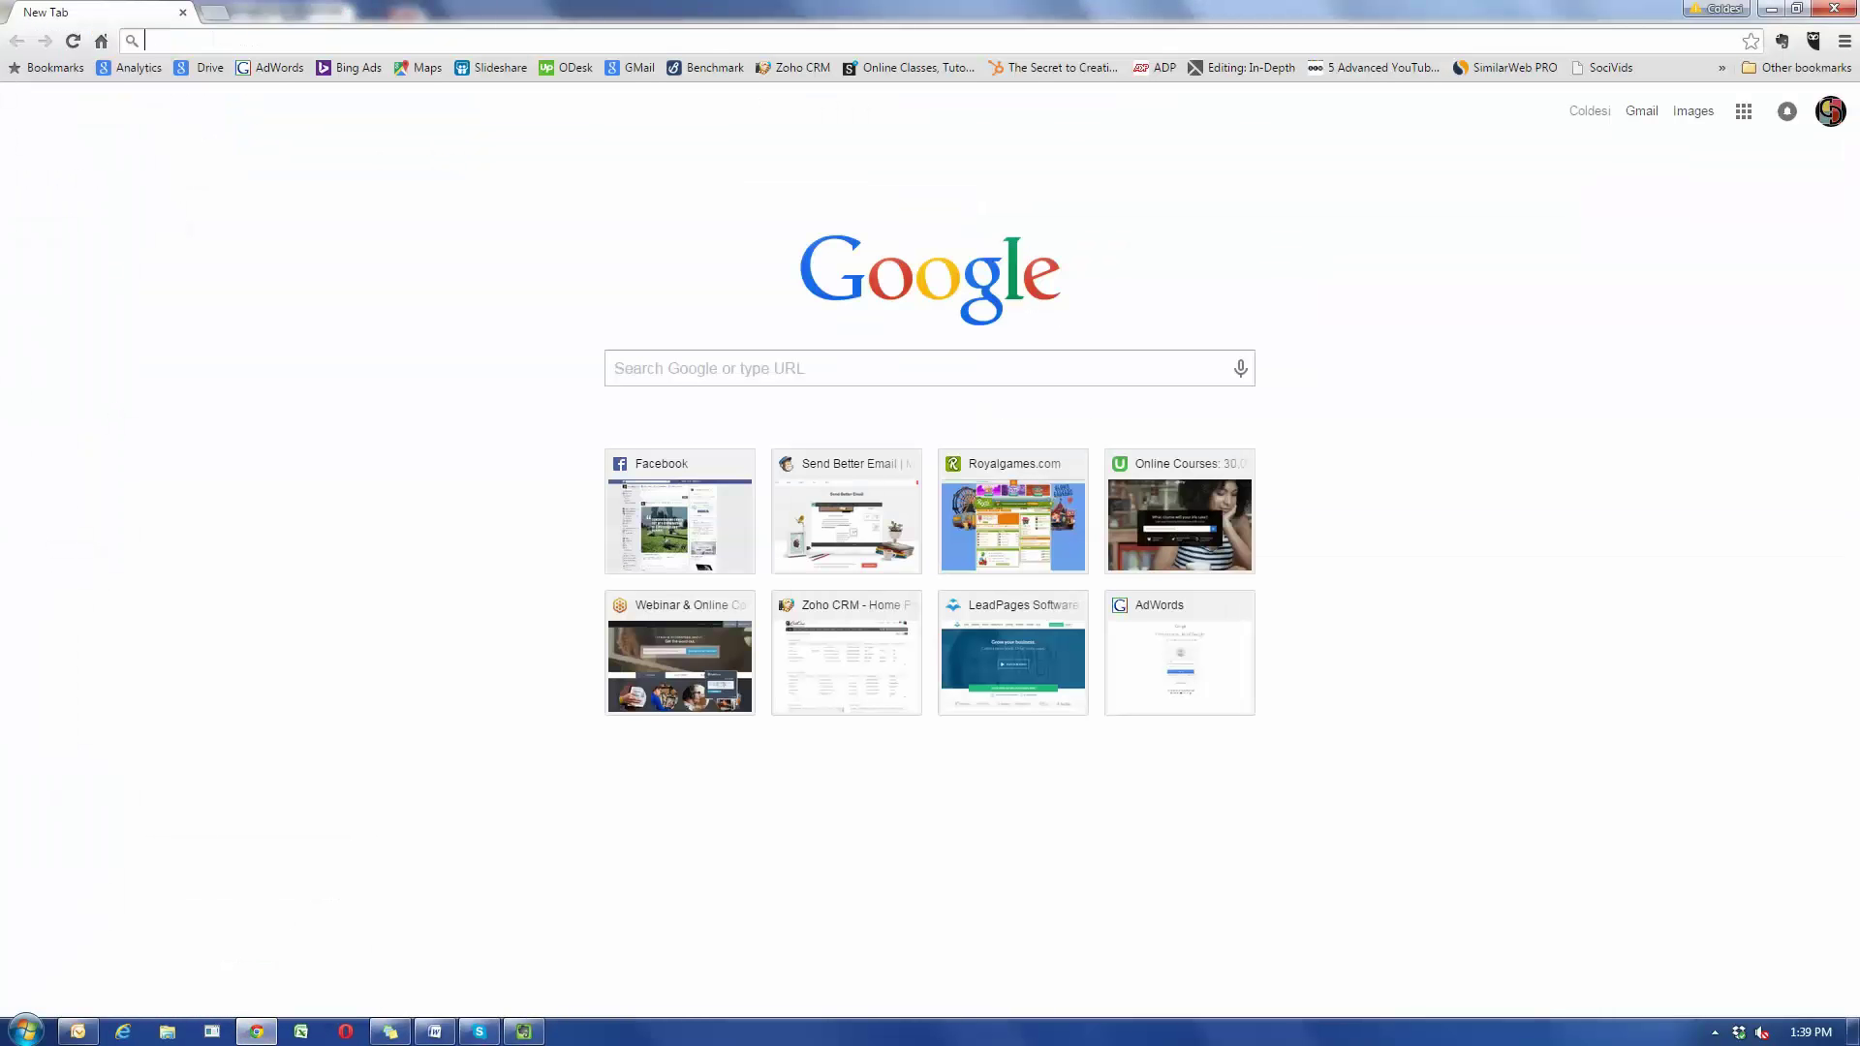
{"action": "type", "text": "franklinstreetfw.com"}
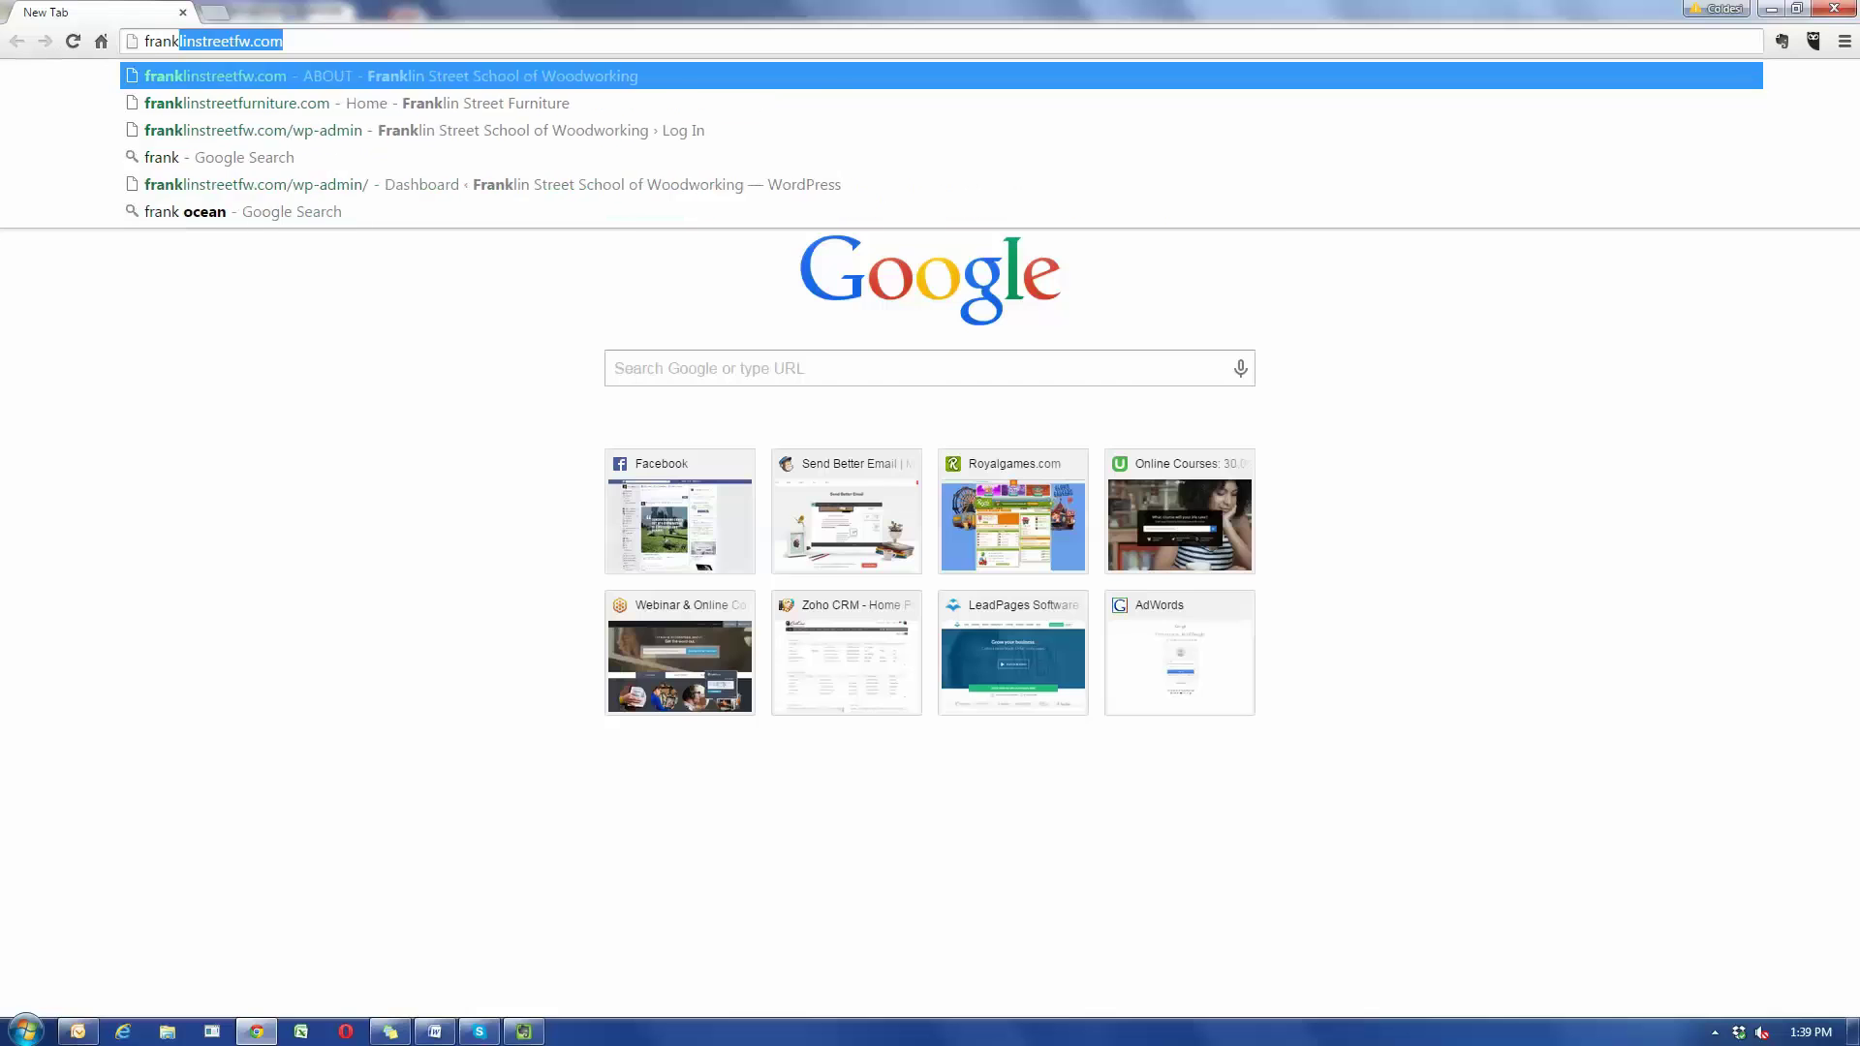
{"action": "key", "text": "Down"}
{"action": "key", "text": "Return"}
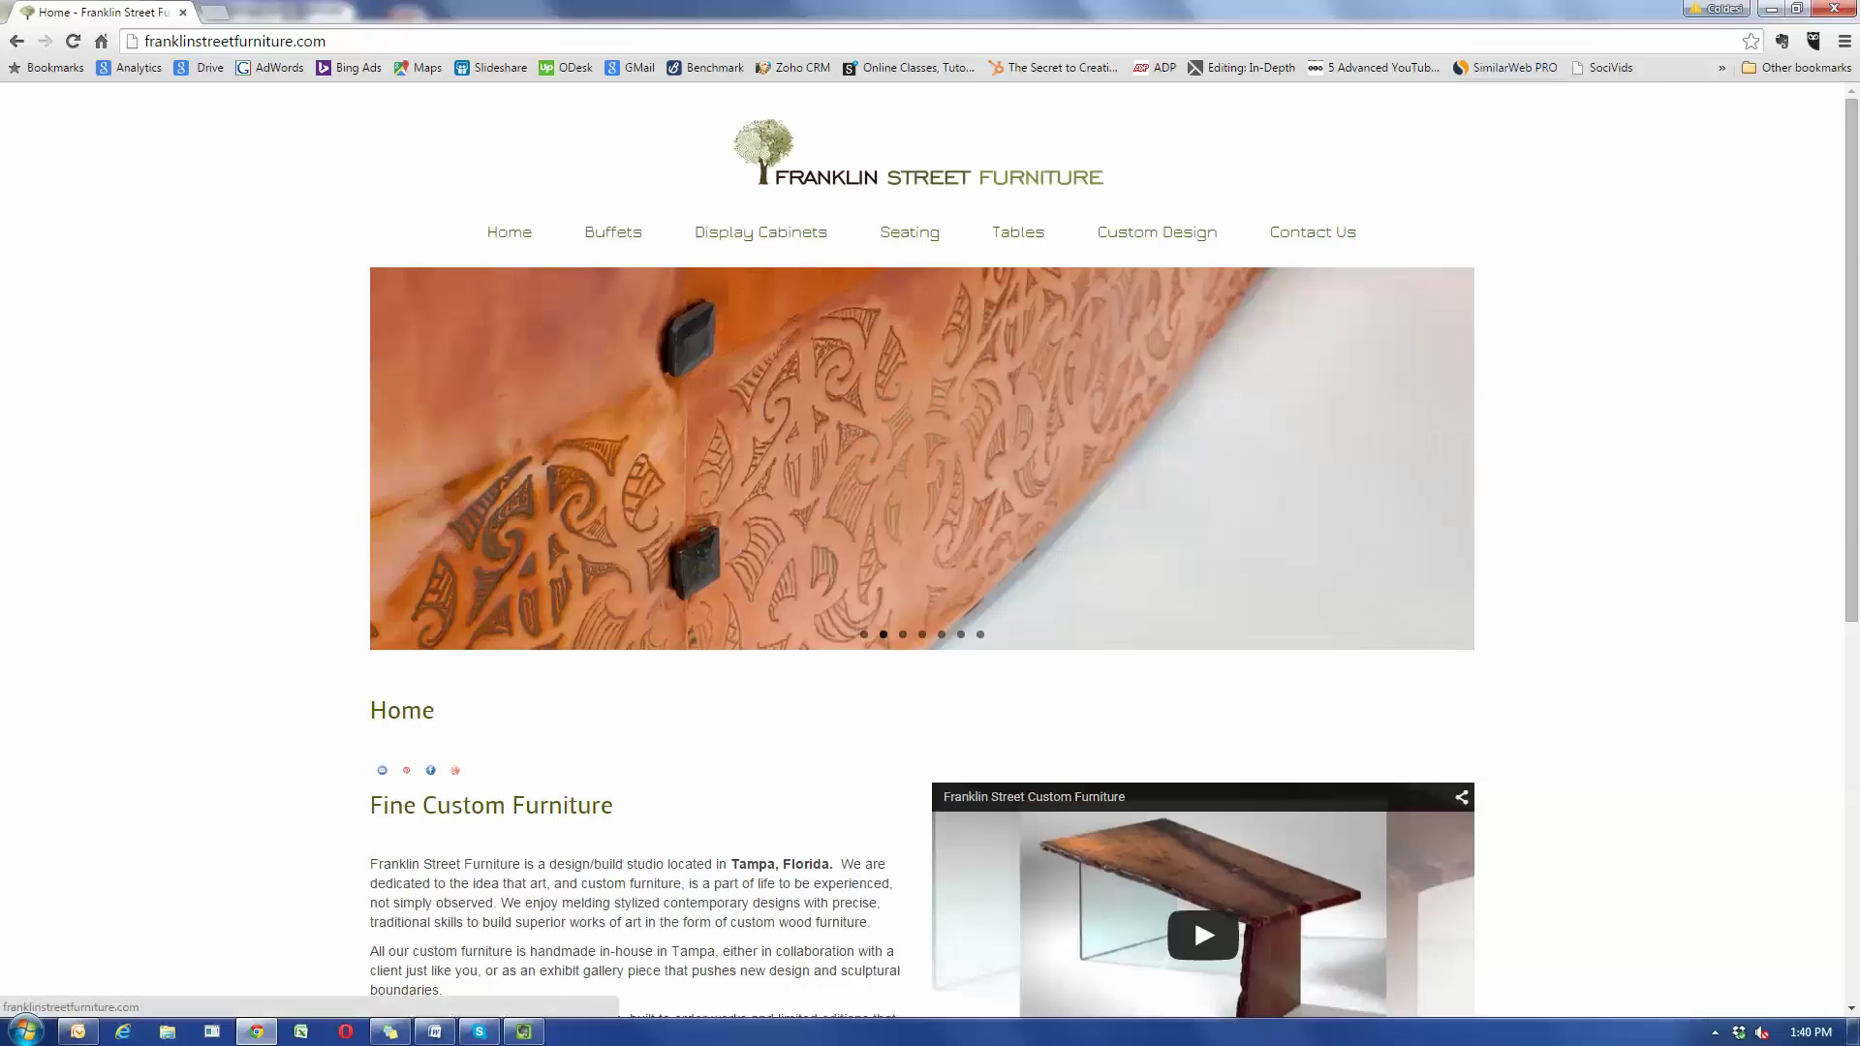
{"action": "key", "text": "alt+shift+v"}
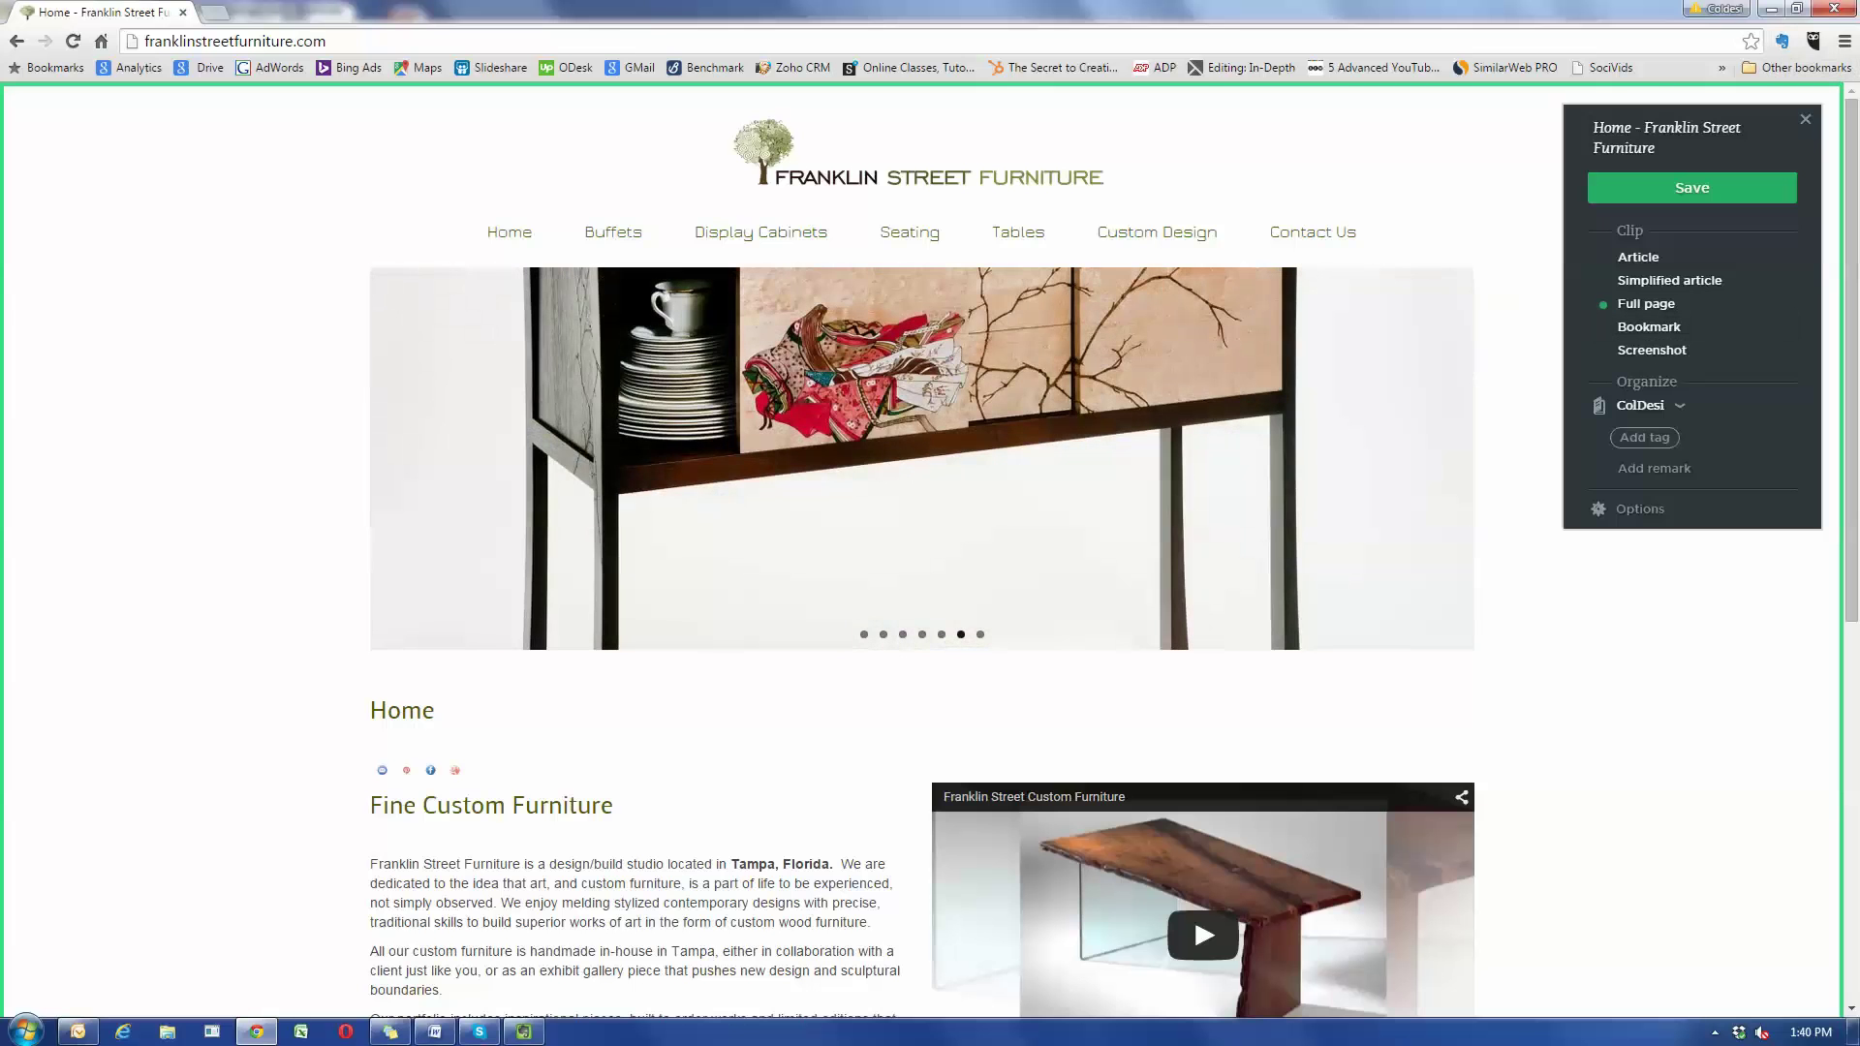
{"action": "left_click", "coordinate": [1640, 405]}
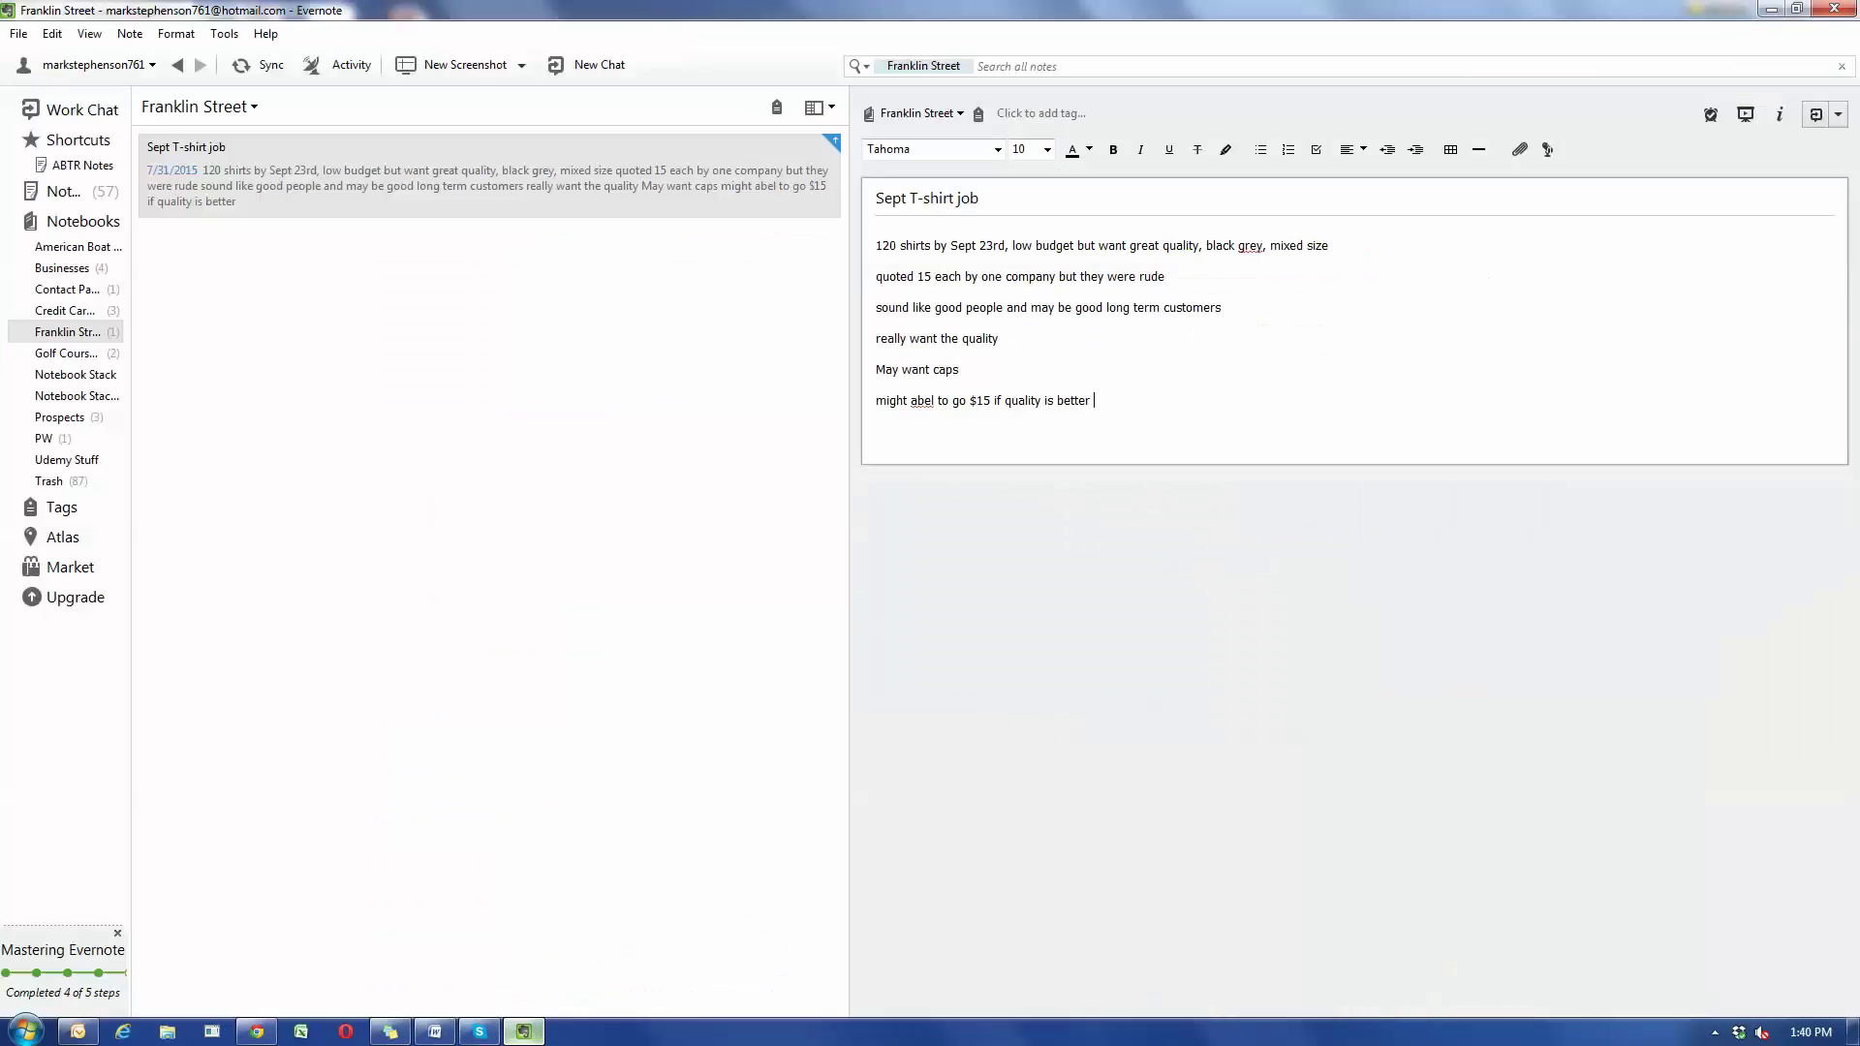
{"action": "left_click", "coordinate": [524, 1032]}
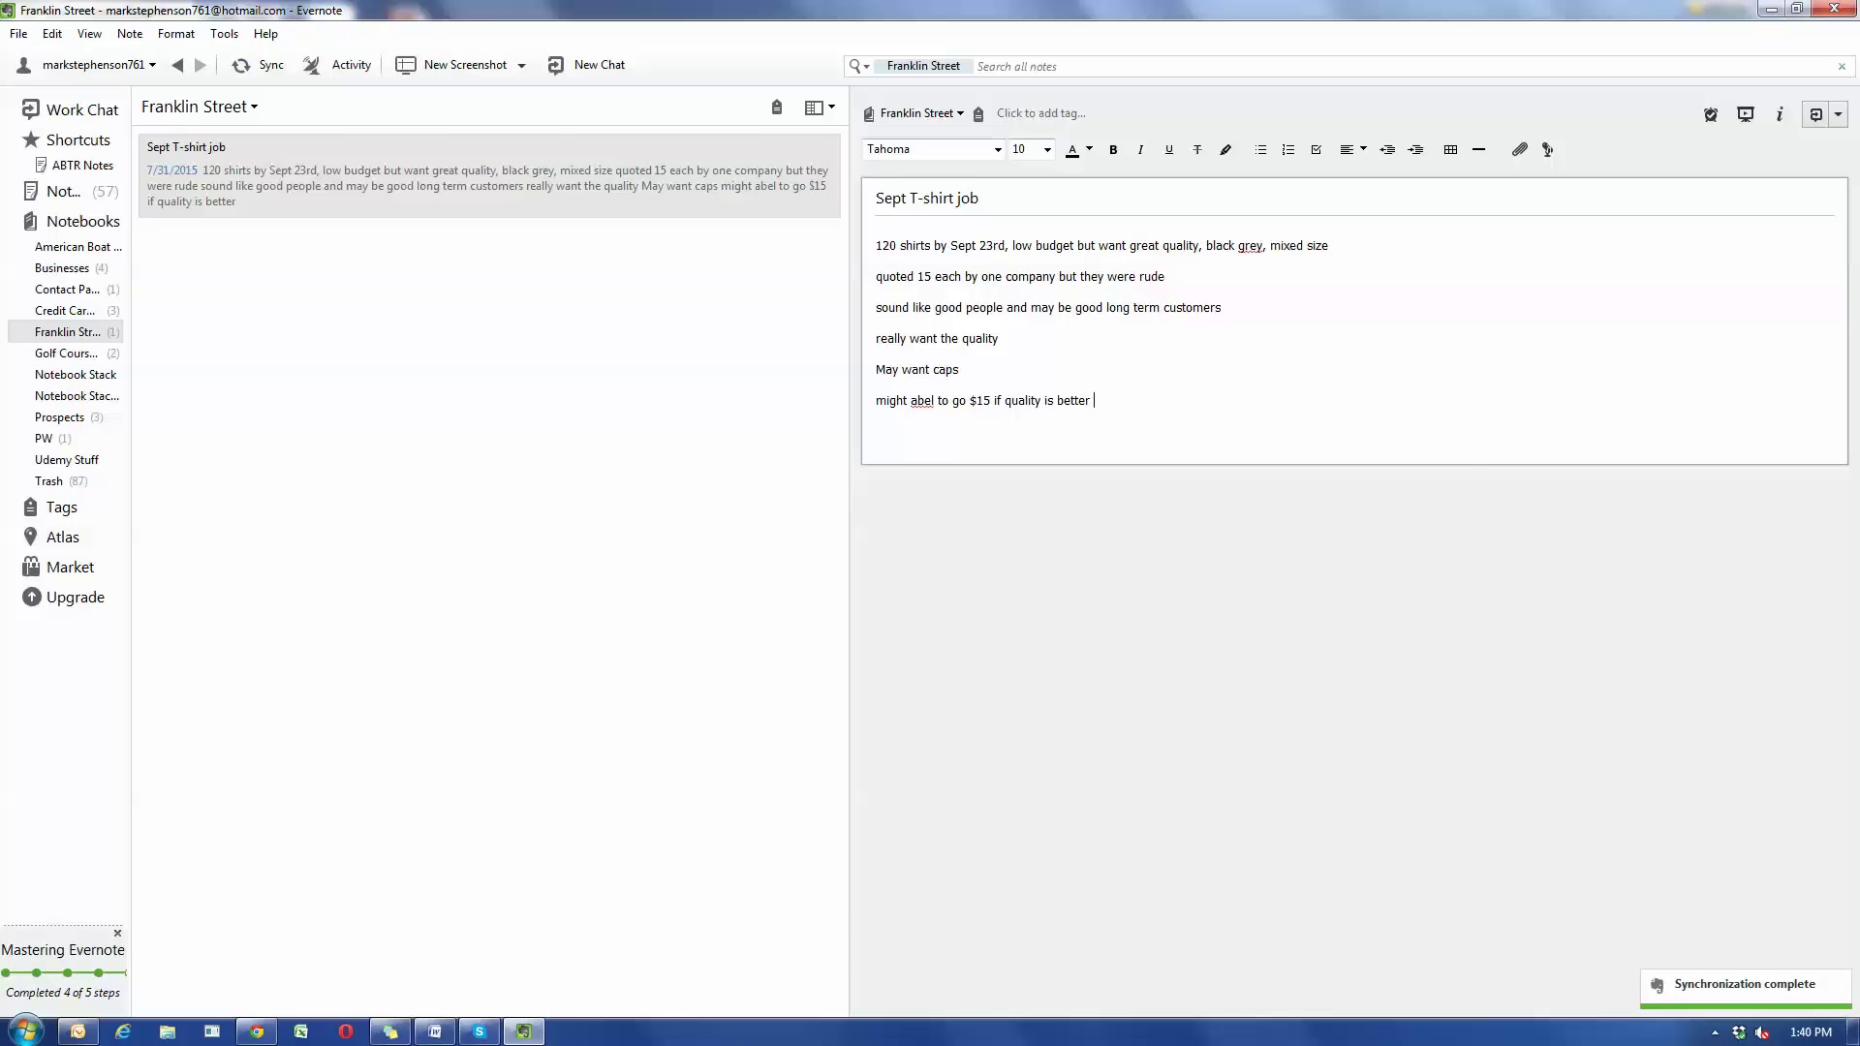
{"action": "key", "text": "alt+Tab"}
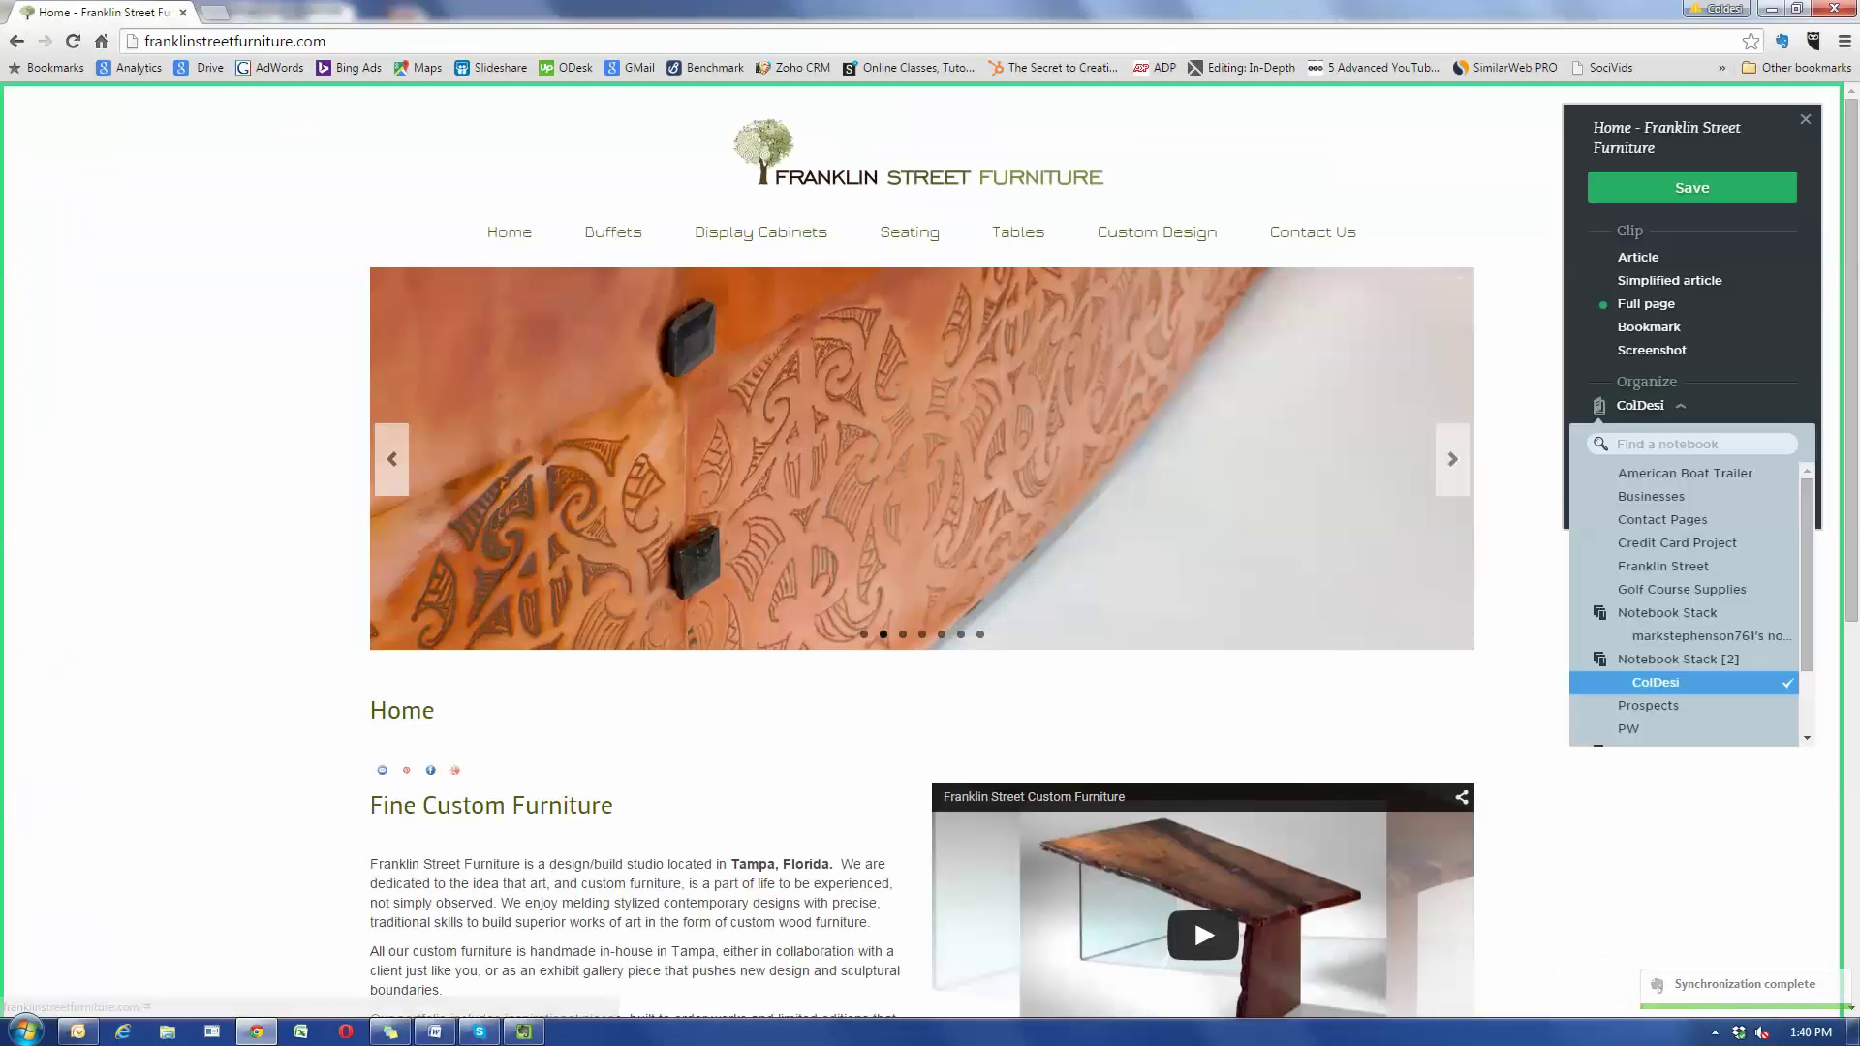
{"action": "key", "text": "Escape"}
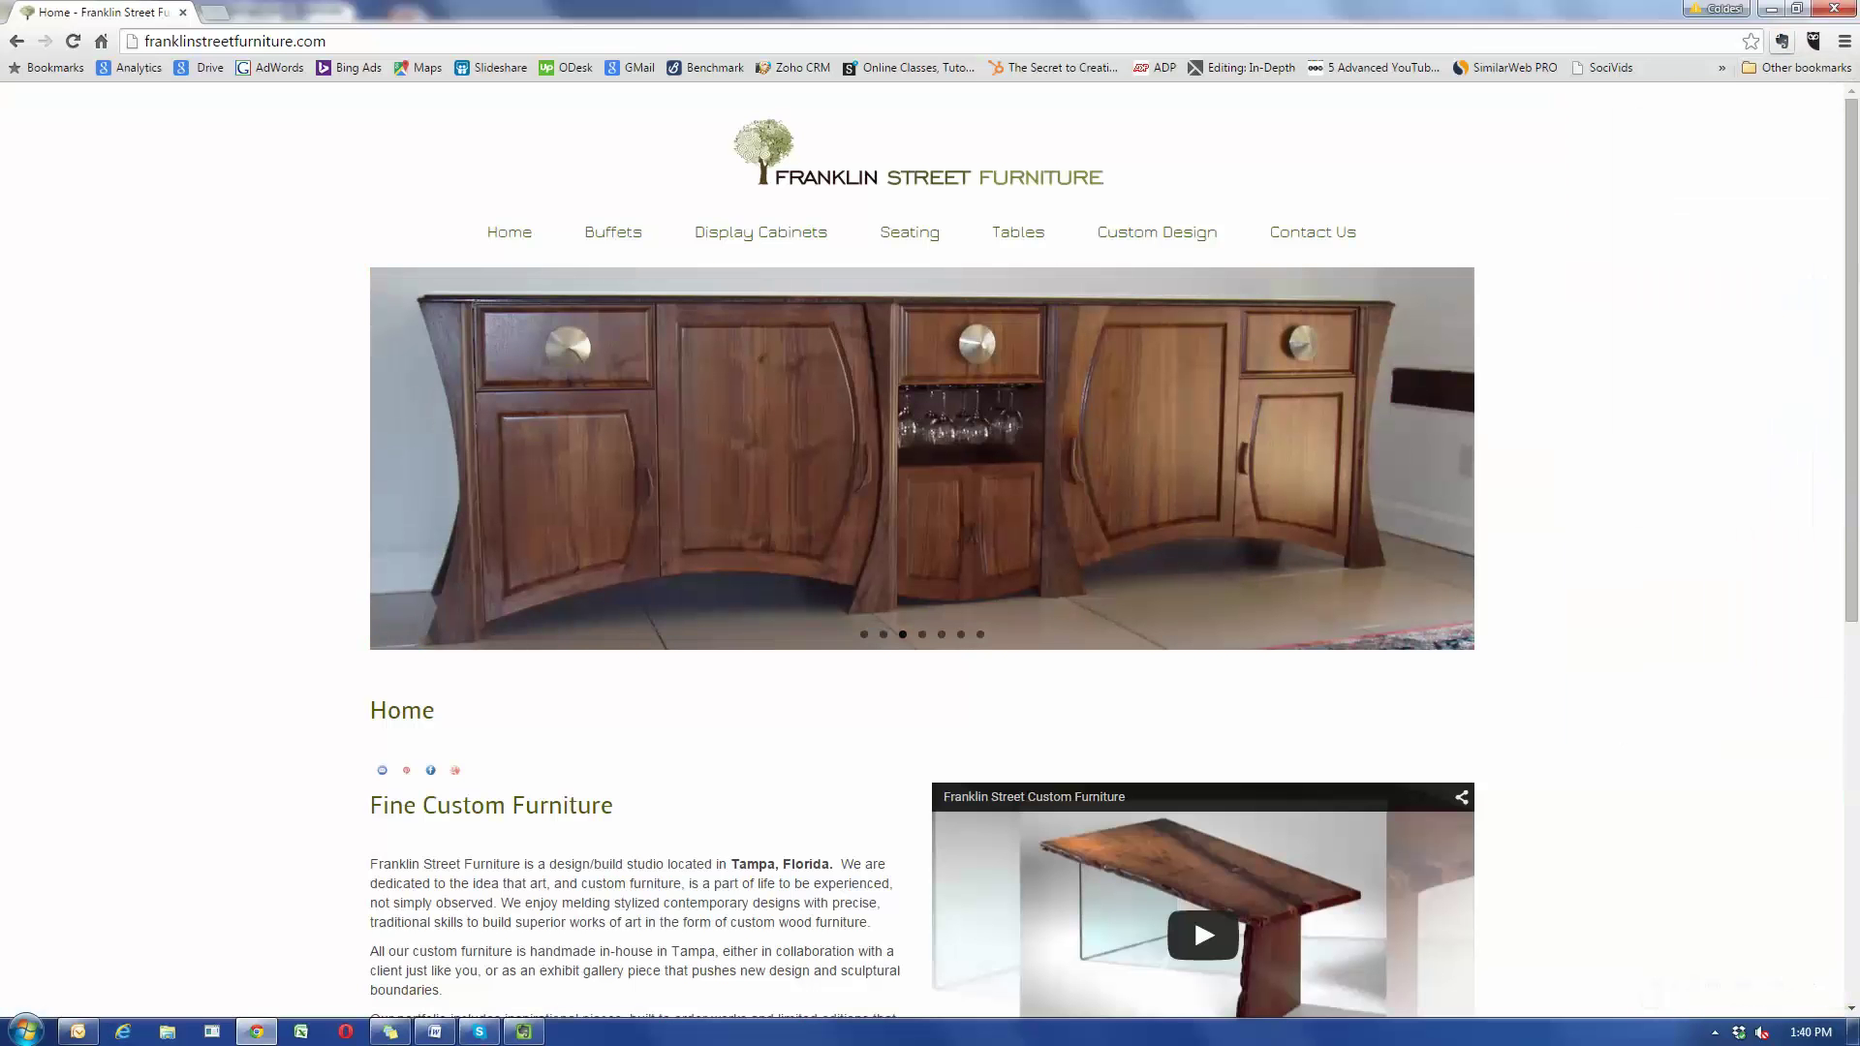
- Clip the full Franklin Street Furniture home page with the Evernote web clipper and save it to the Franklin Street notebook
{"action": "left_click", "coordinate": [1780, 41]}
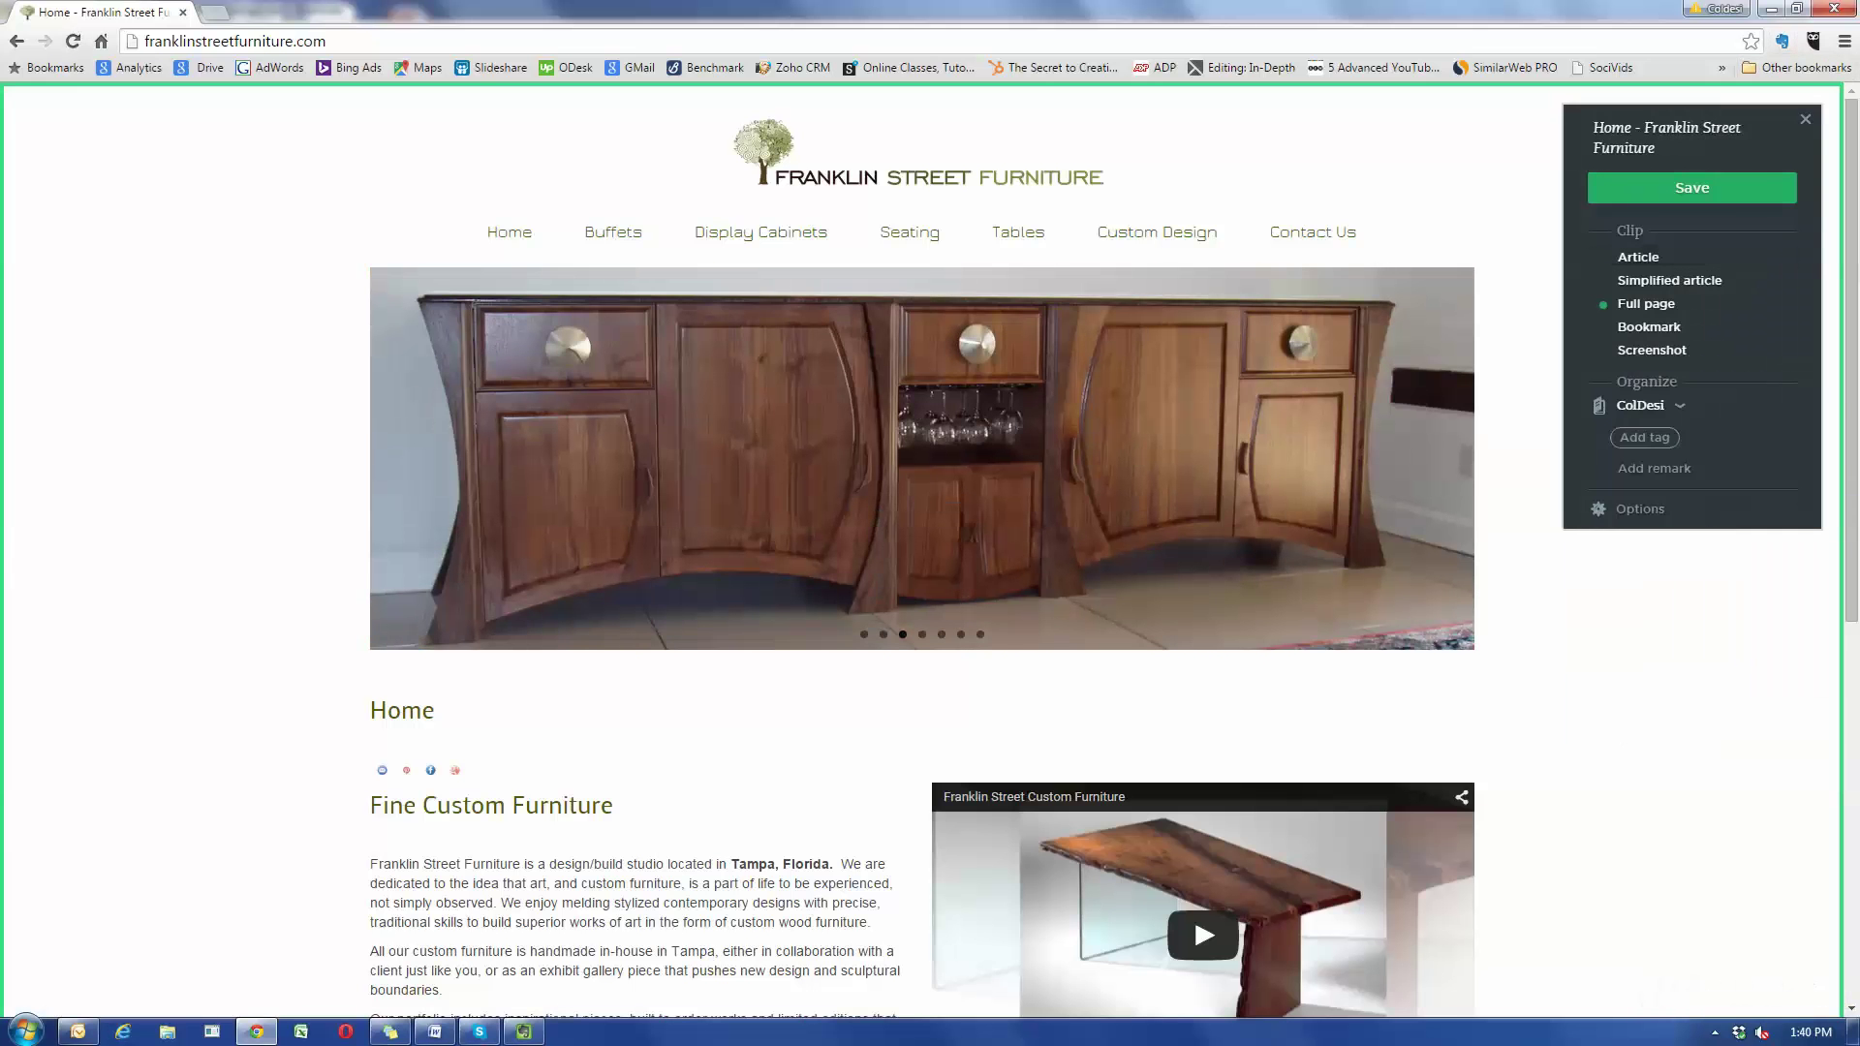
{"action": "left_click", "coordinate": [1647, 405]}
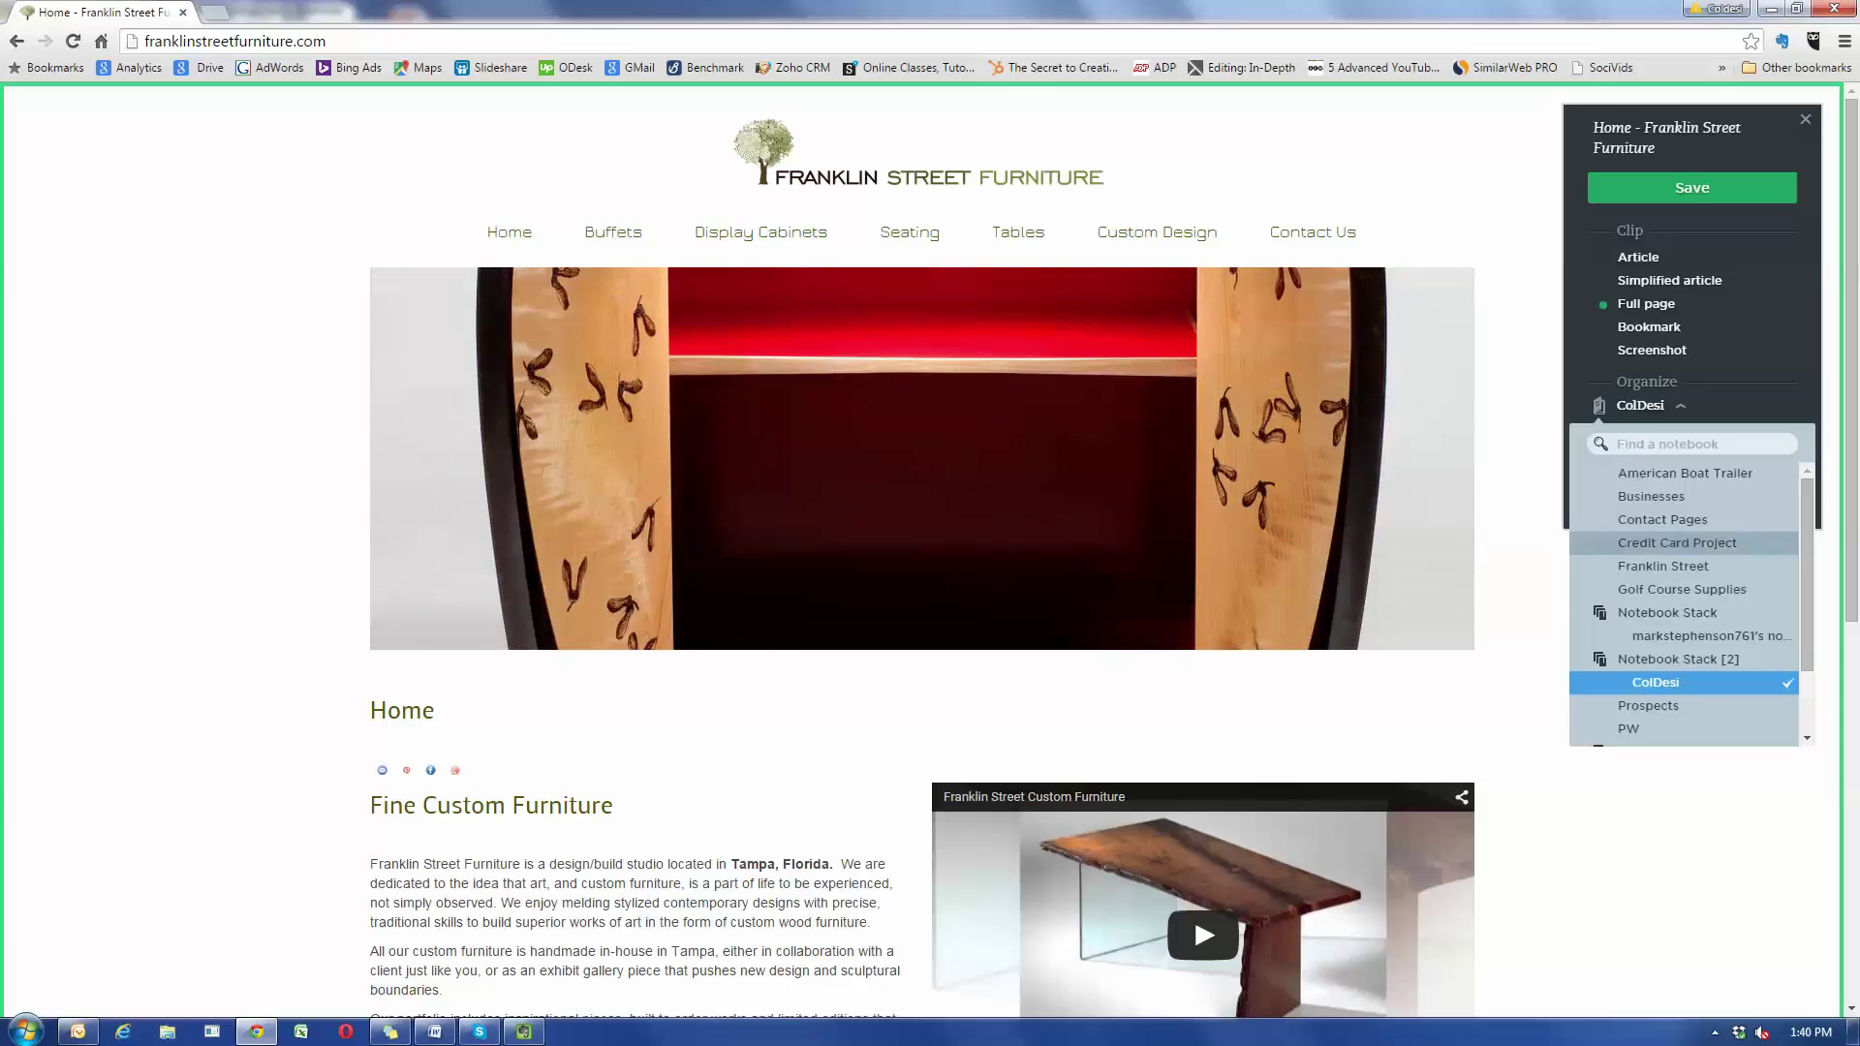
{"action": "key", "text": "Up"}
{"action": "key", "text": "Return"}
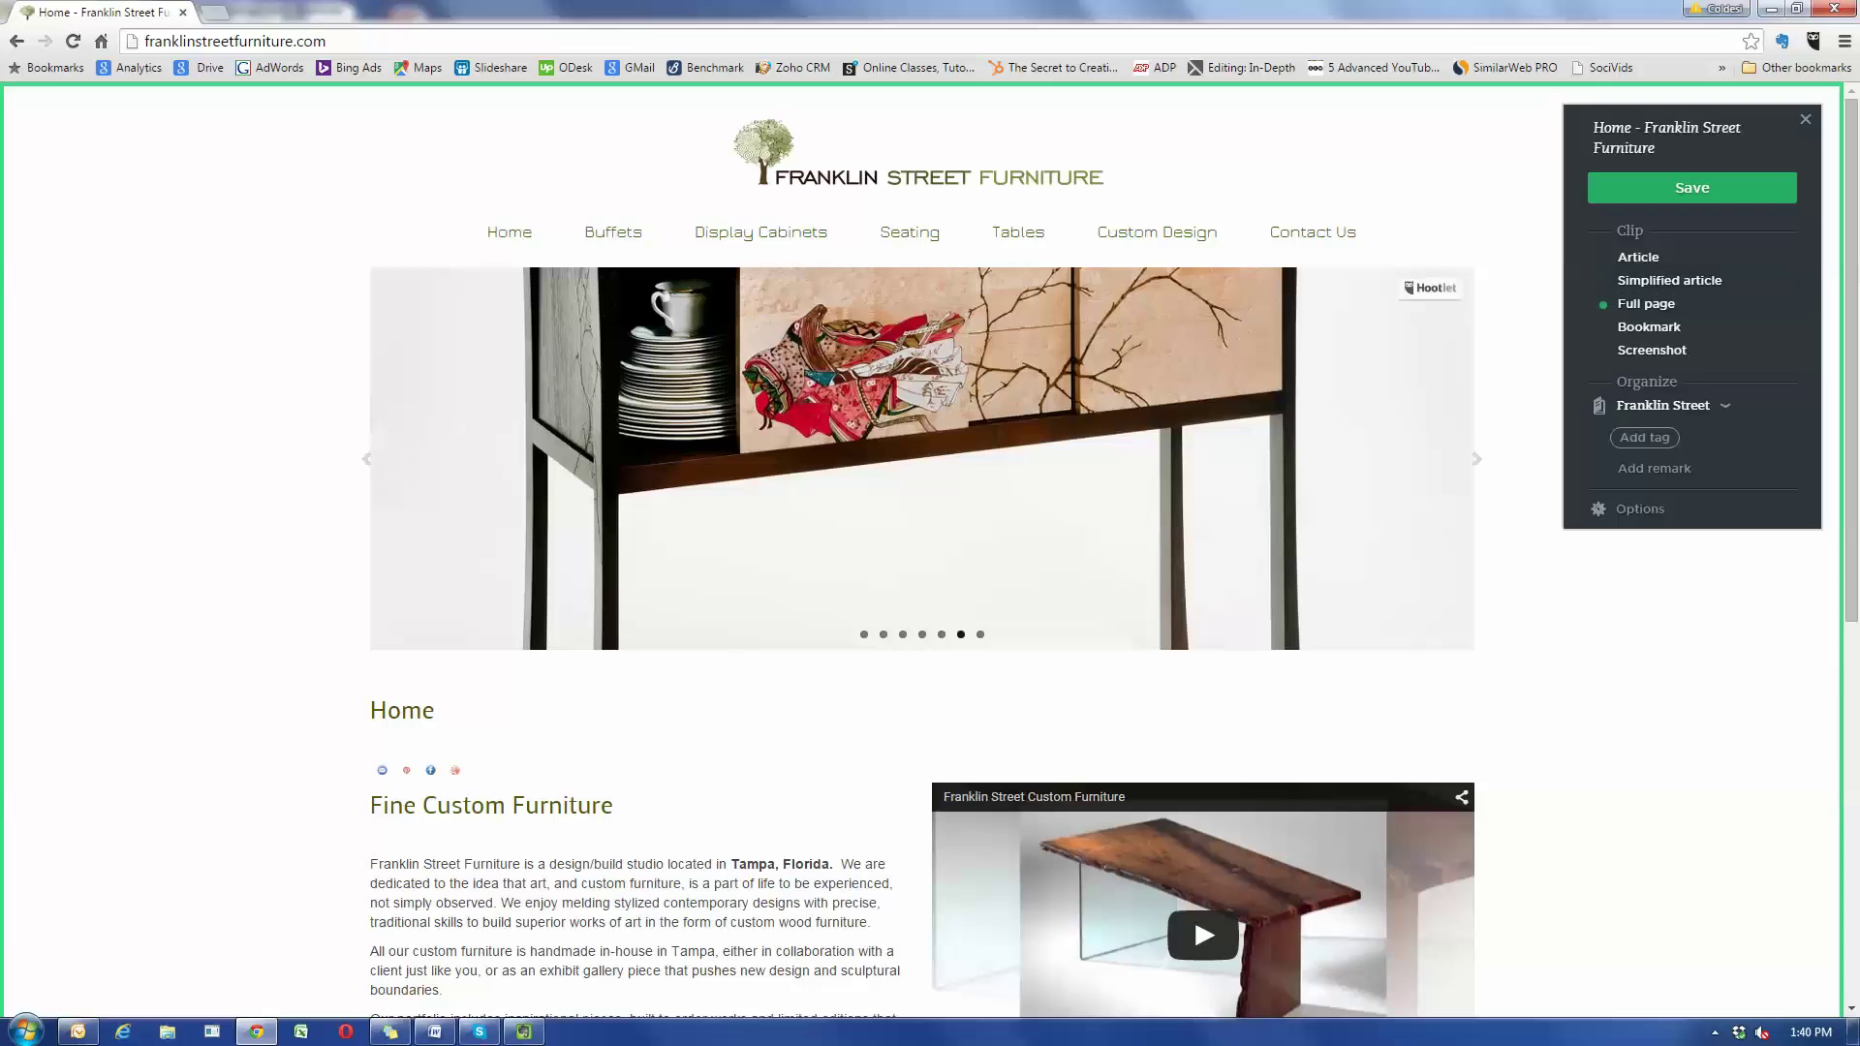
{"action": "left_click", "coordinate": [1692, 187]}
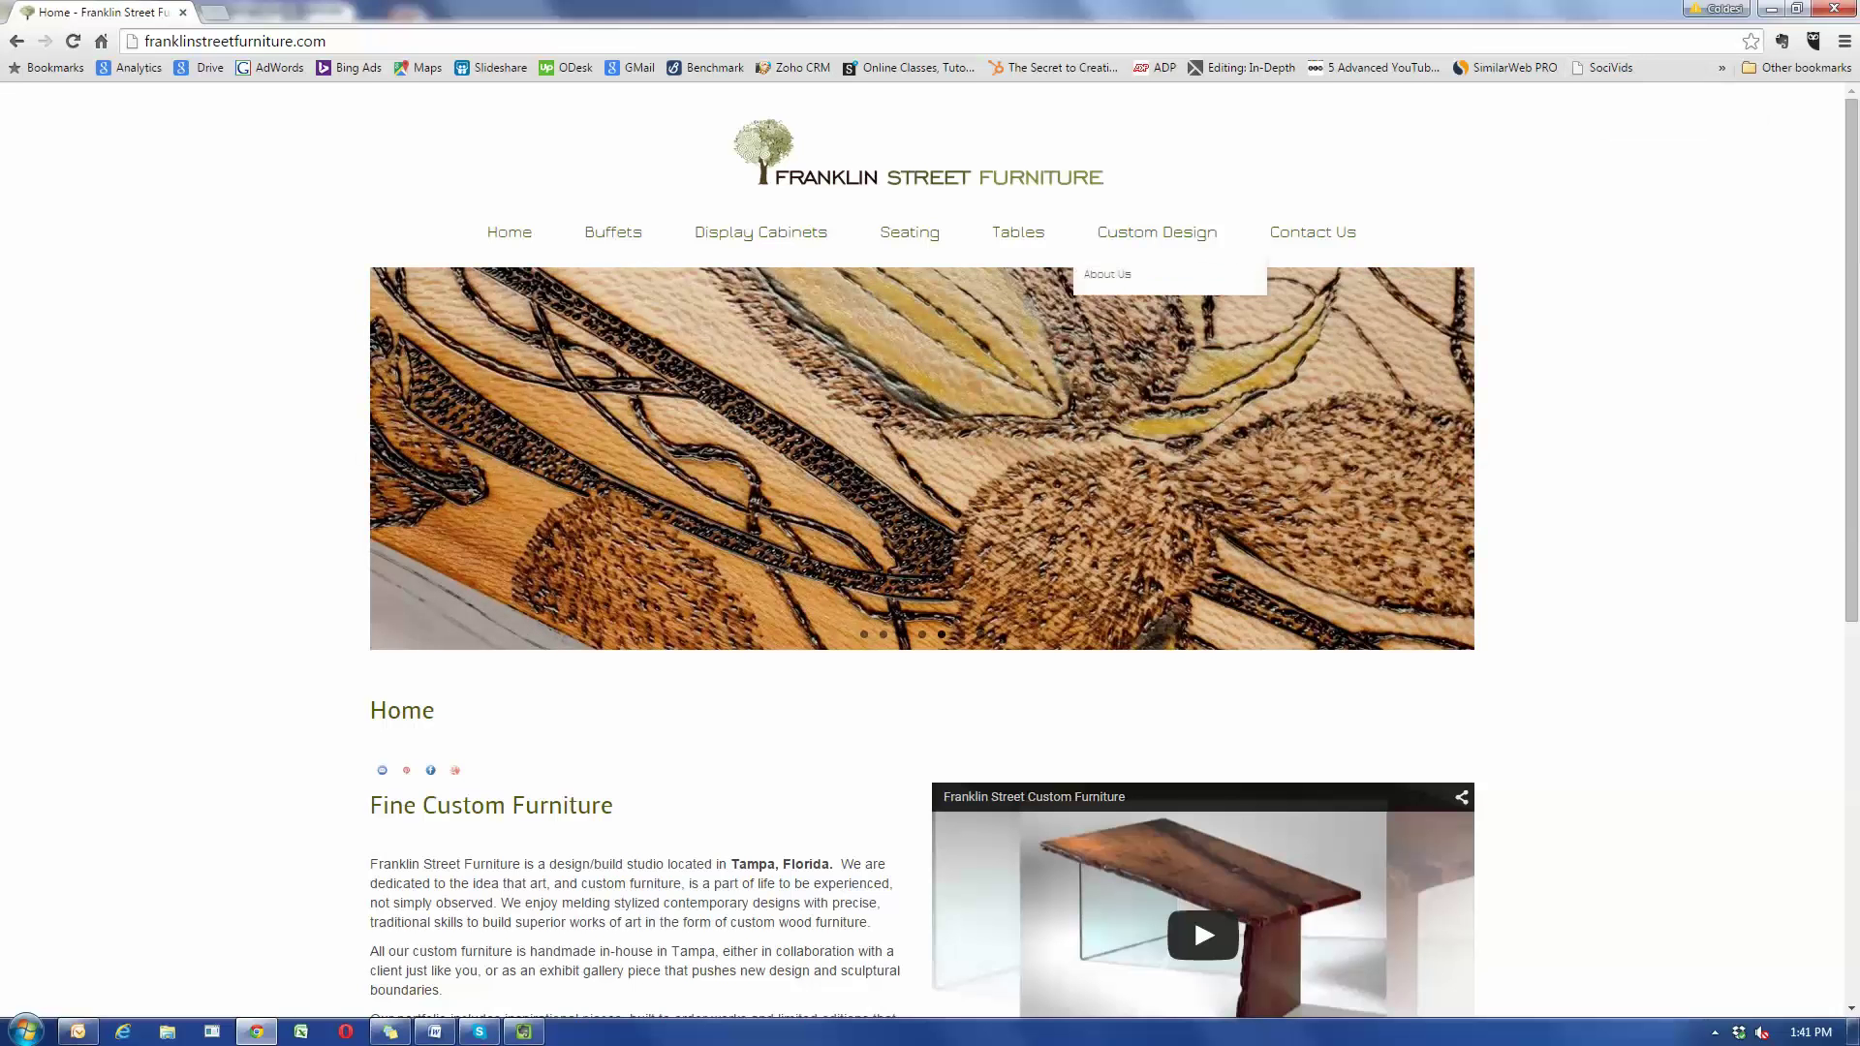
- Open the Tables product category page of the Franklin Street Furniture website
{"action": "left_click", "coordinate": [1155, 231]}
{"action": "scroll", "coordinate": [922, 548], "scroll_direction": "down", "scroll_amount": 5}
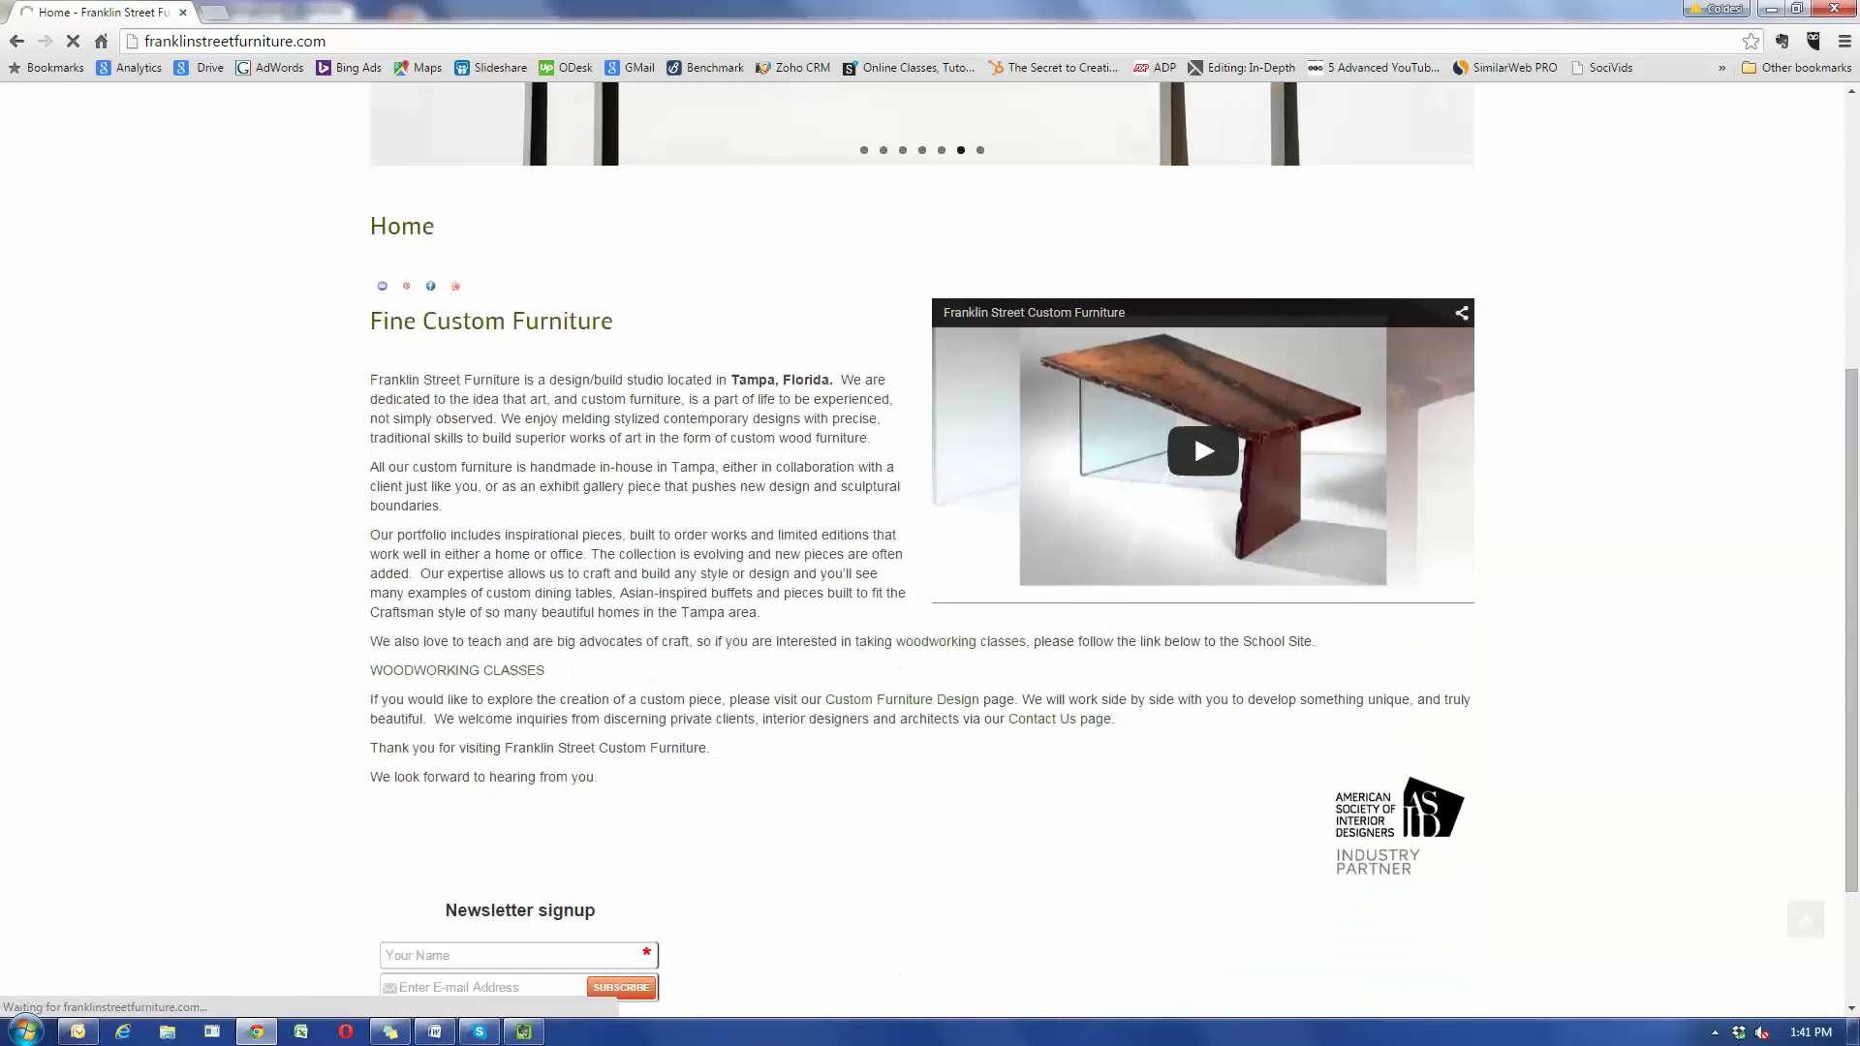
{"action": "scroll", "coordinate": [930, 543], "scroll_direction": "down", "scroll_amount": 2}
{"action": "scroll", "coordinate": [930, 542], "scroll_direction": "up", "scroll_amount": 2}
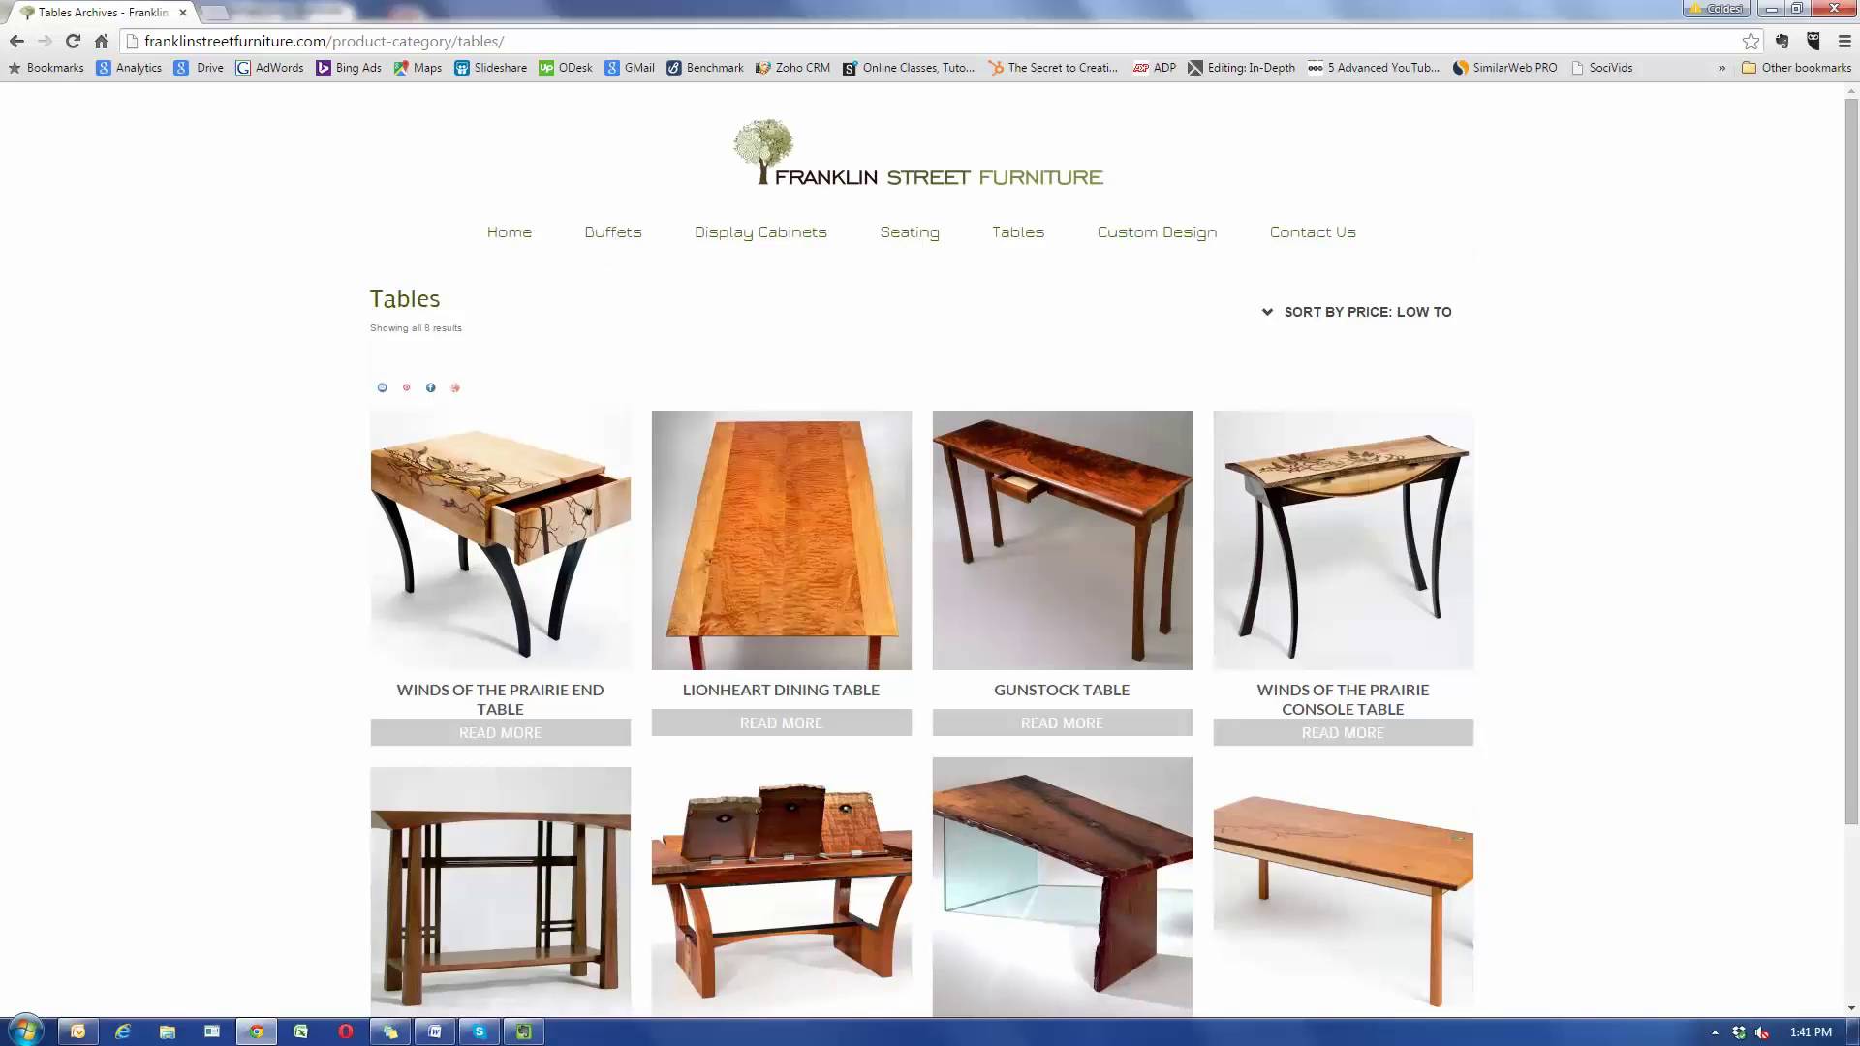
- Capture a web clipper screenshot of the Winds of the Prairie End Table area on the Tables page
{"action": "left_click", "coordinate": [1781, 40]}
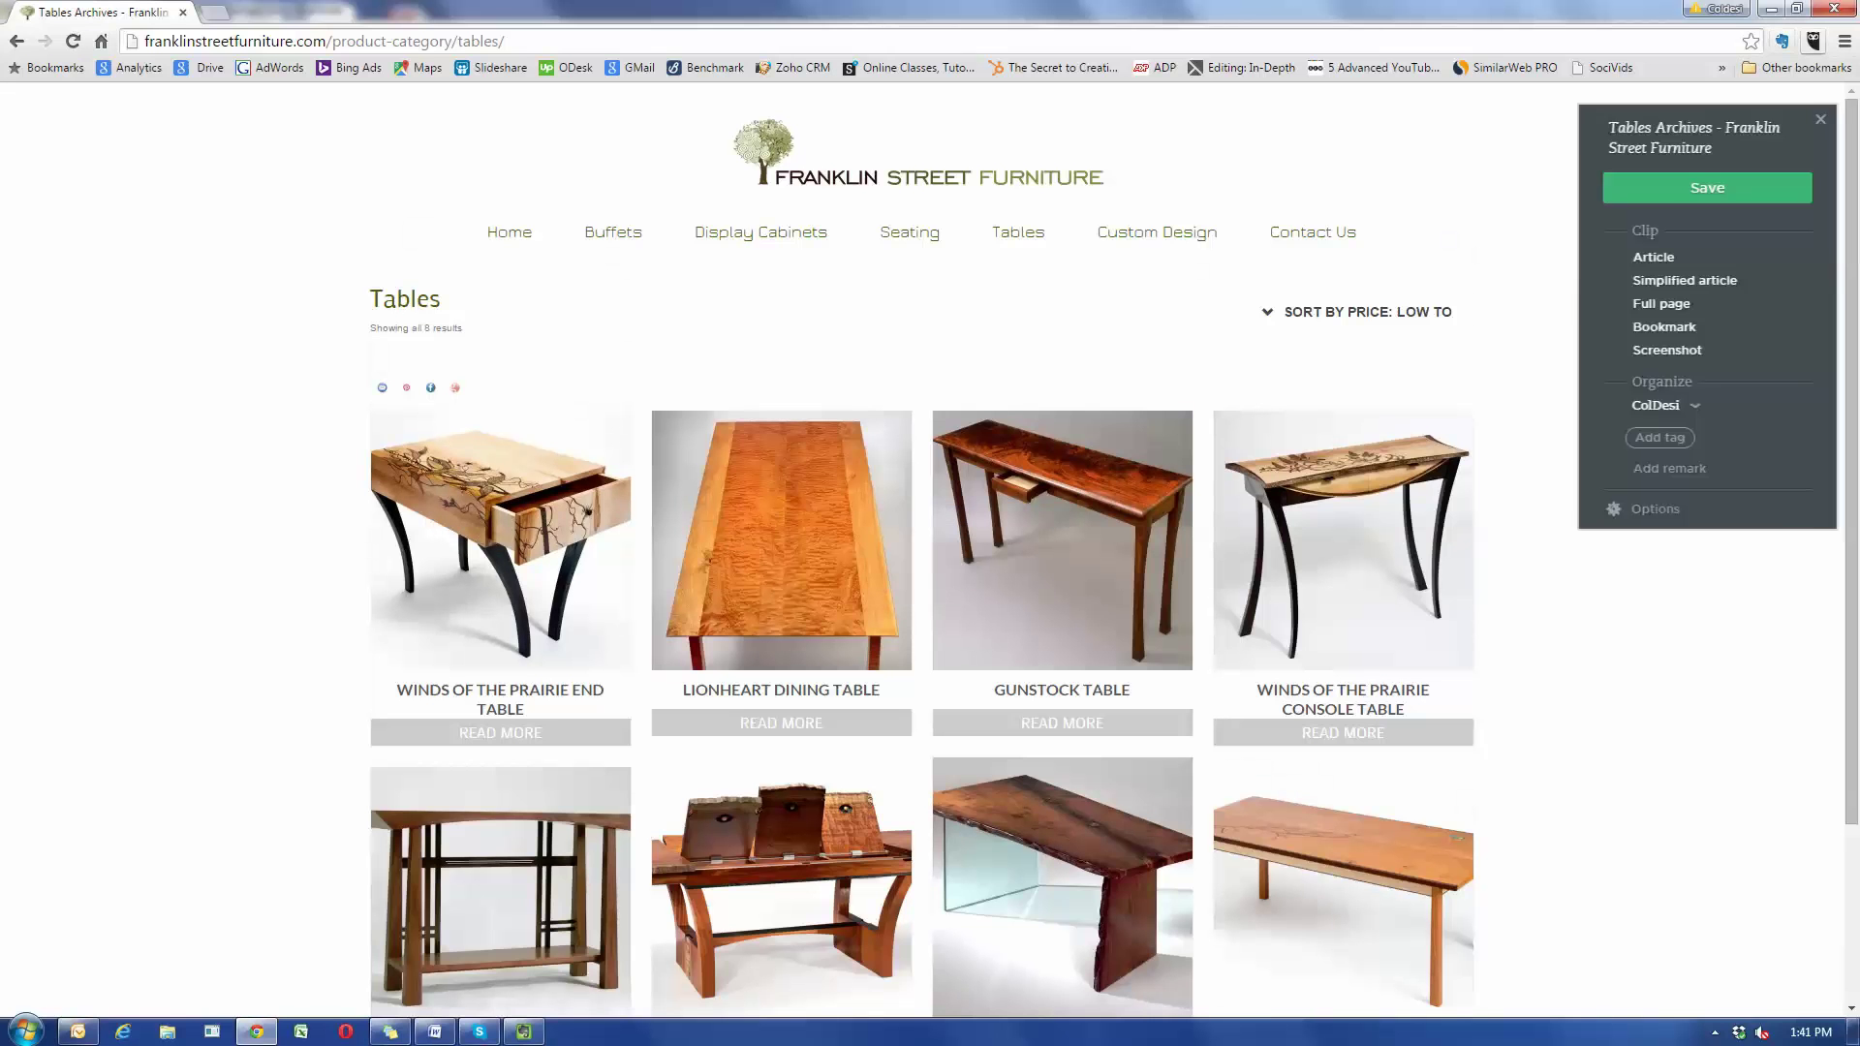
{"action": "key", "text": "Down"}
{"action": "key", "text": "Down"}
{"action": "key", "text": "Down"}
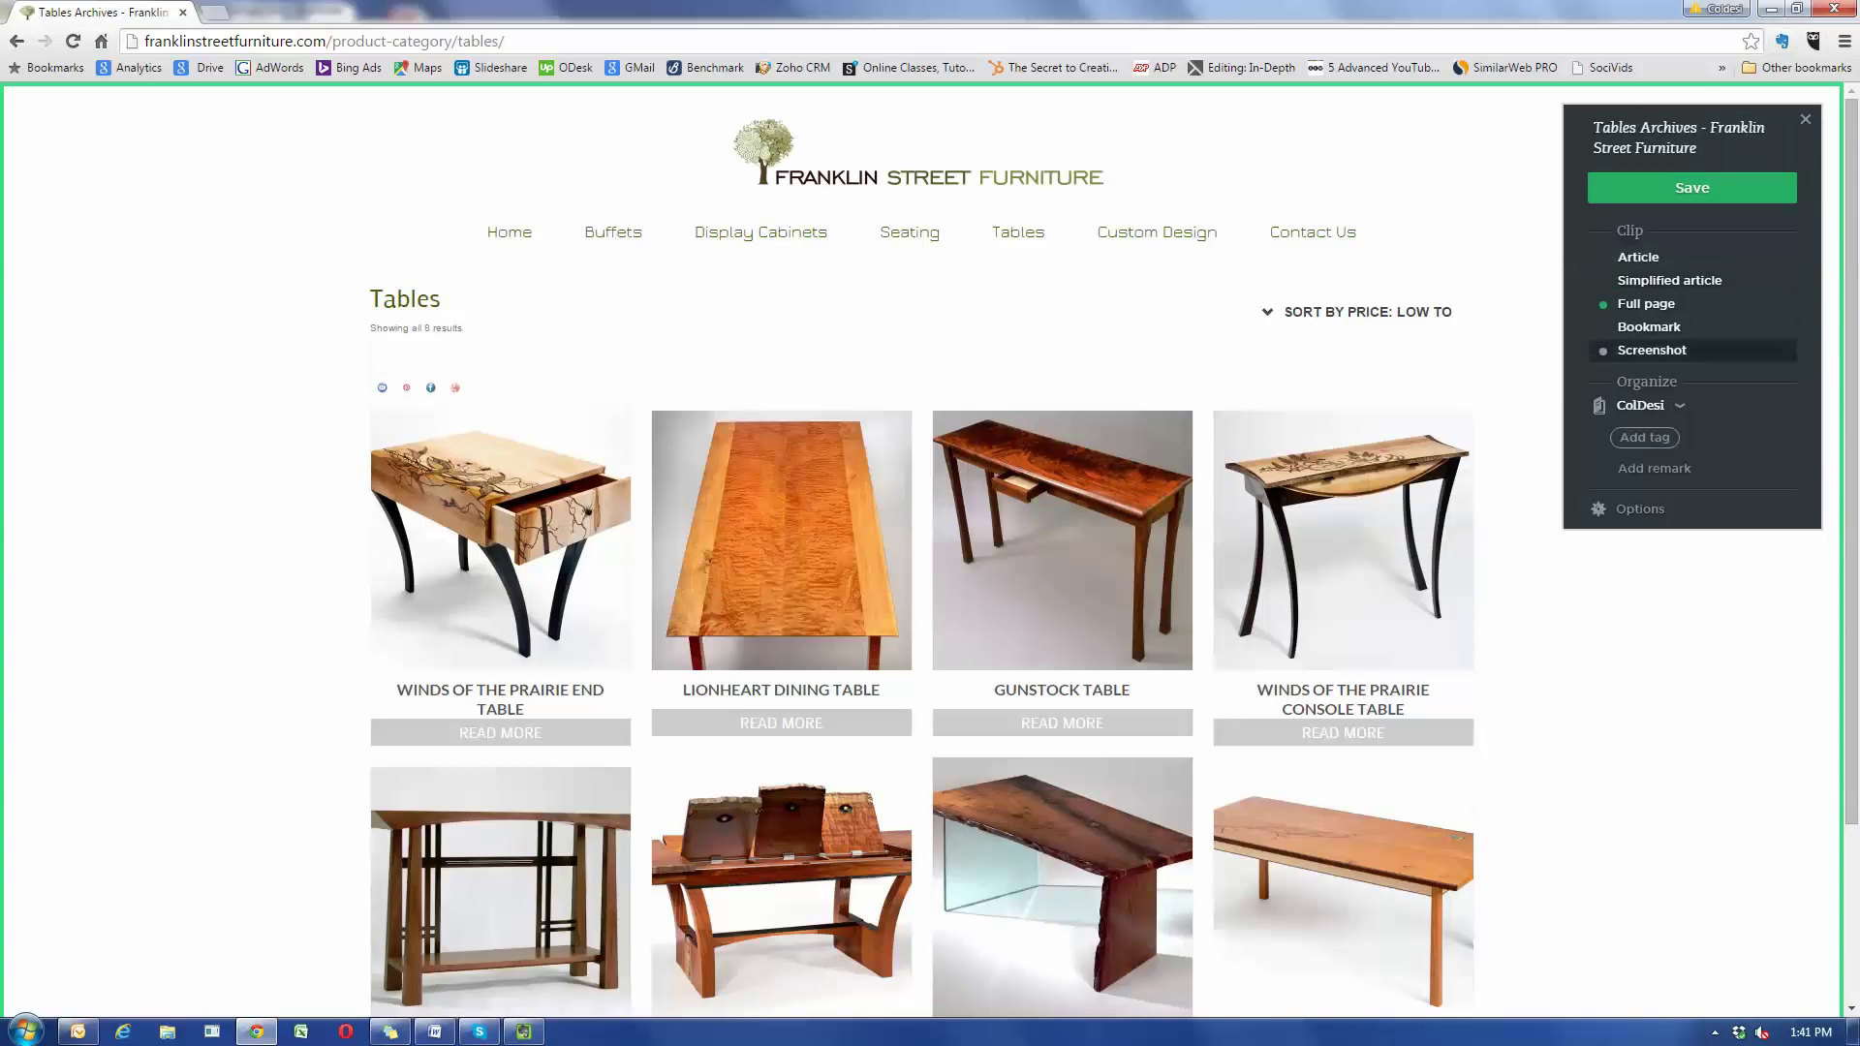
{"action": "key", "text": "Return"}
{"action": "left_click_drag", "start_coordinate": [308, 205], "coordinate": [655, 750]}
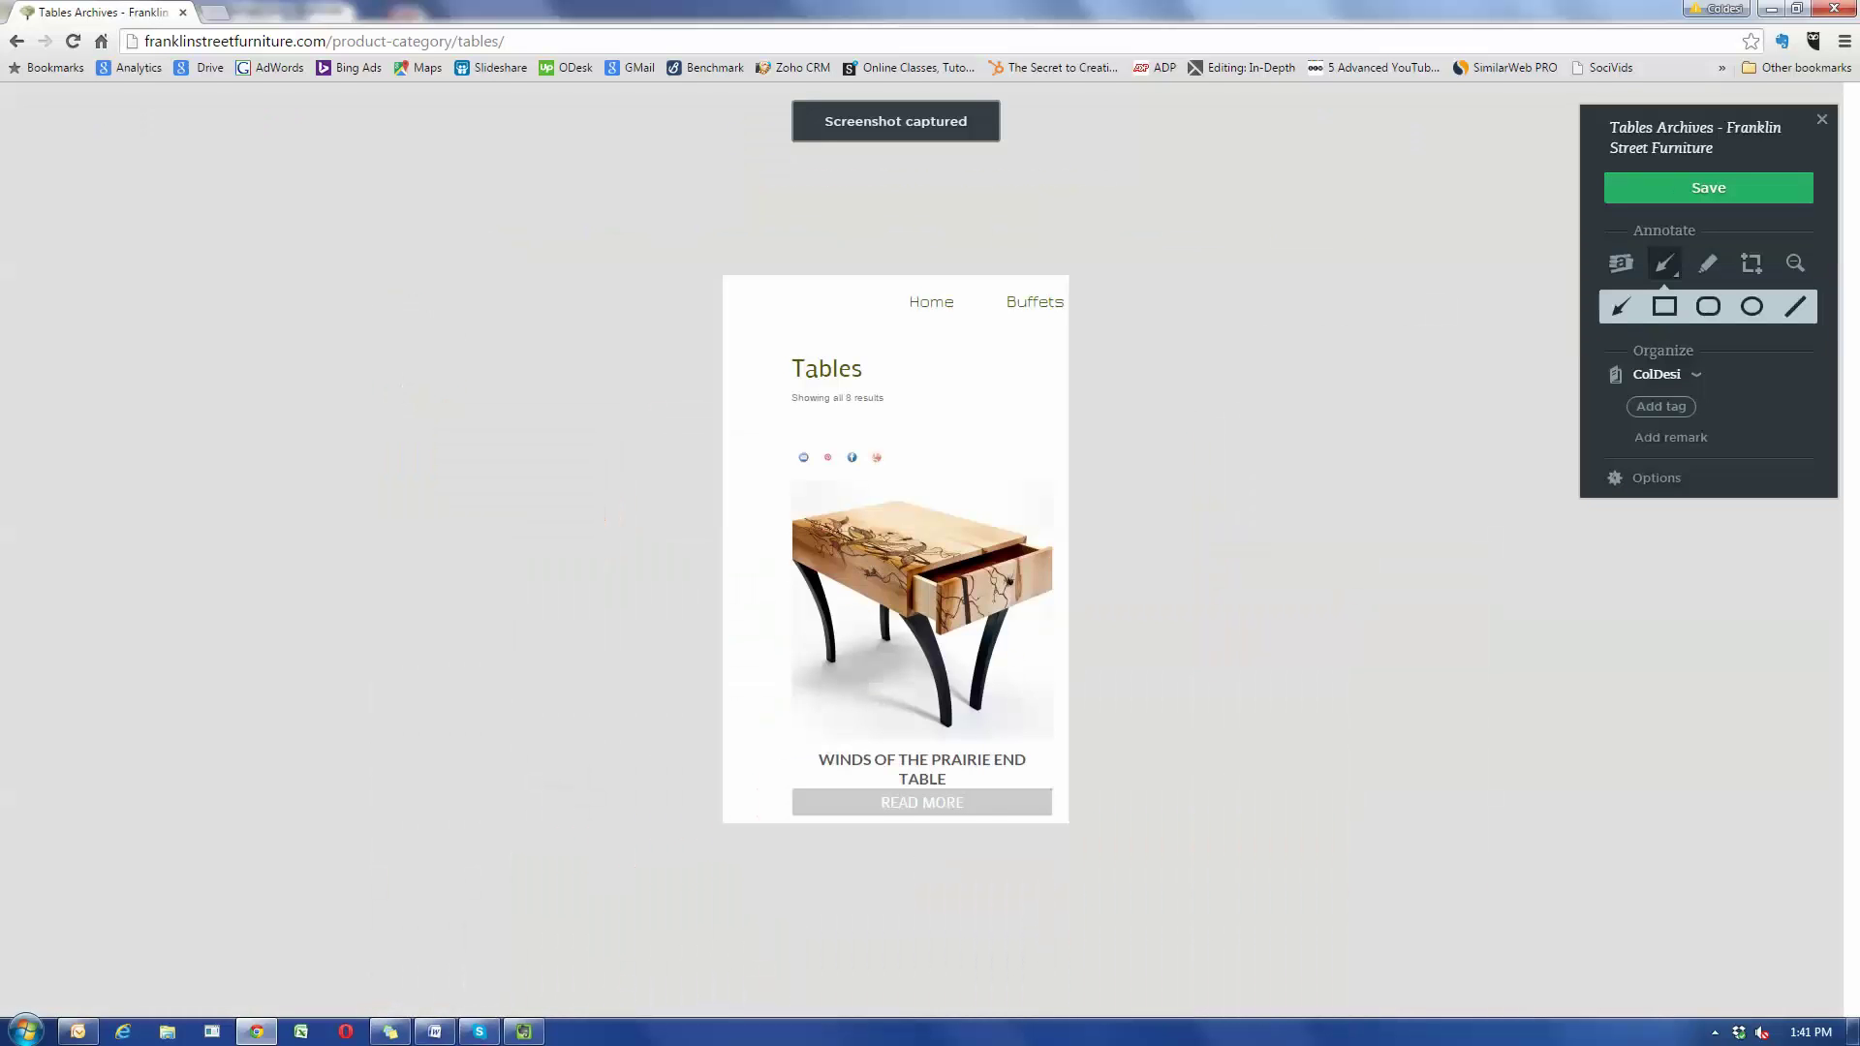
- Draw an arrow pointing at the tabletop pattern and save the clip with the remark "wants something like this"
{"action": "mouse_move", "coordinate": [965, 500]}
{"action": "left_mouse_down"}
{"action": "mouse_move", "coordinate": [1003, 468]}
{"action": "mouse_move", "coordinate": [979, 531]}
{"action": "mouse_move", "coordinate": [911, 558]}
{"action": "left_mouse_up"}
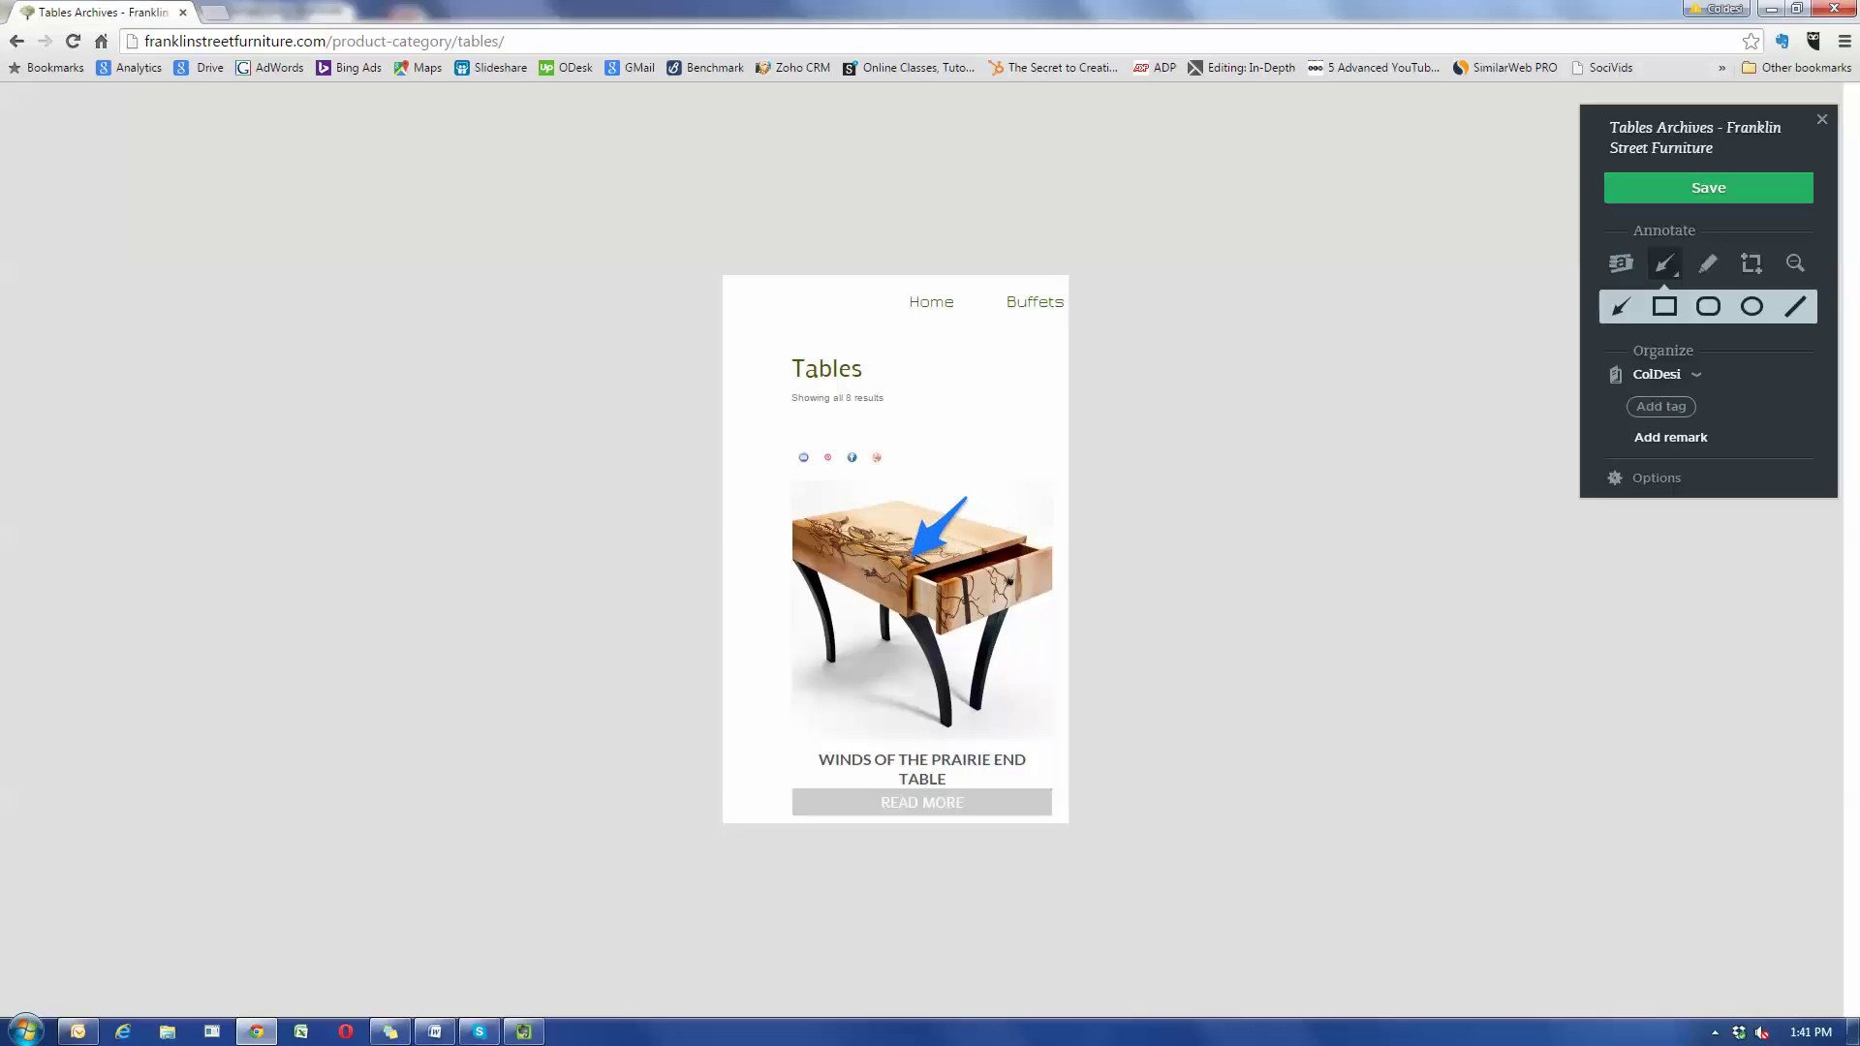
{"action": "left_click", "coordinate": [1670, 437]}
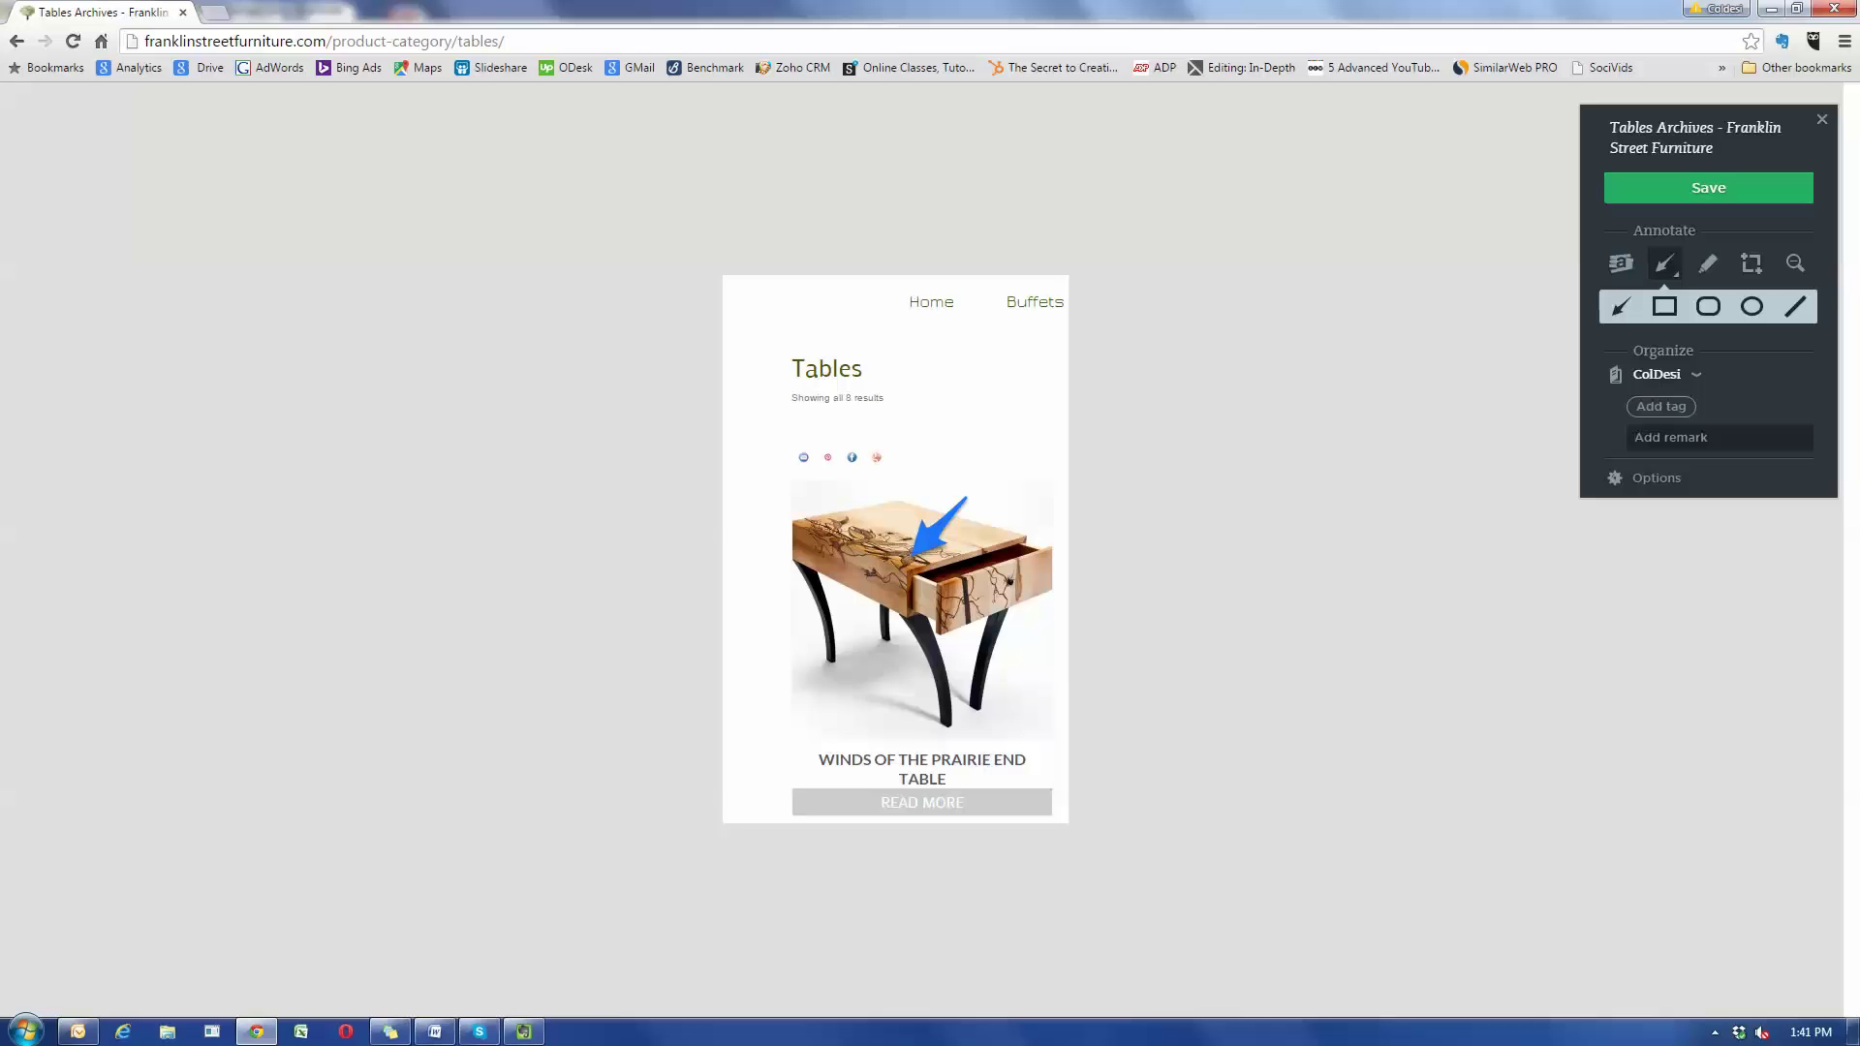
{"action": "type", "text": "wants something like this"}
{"action": "key", "text": "Return"}
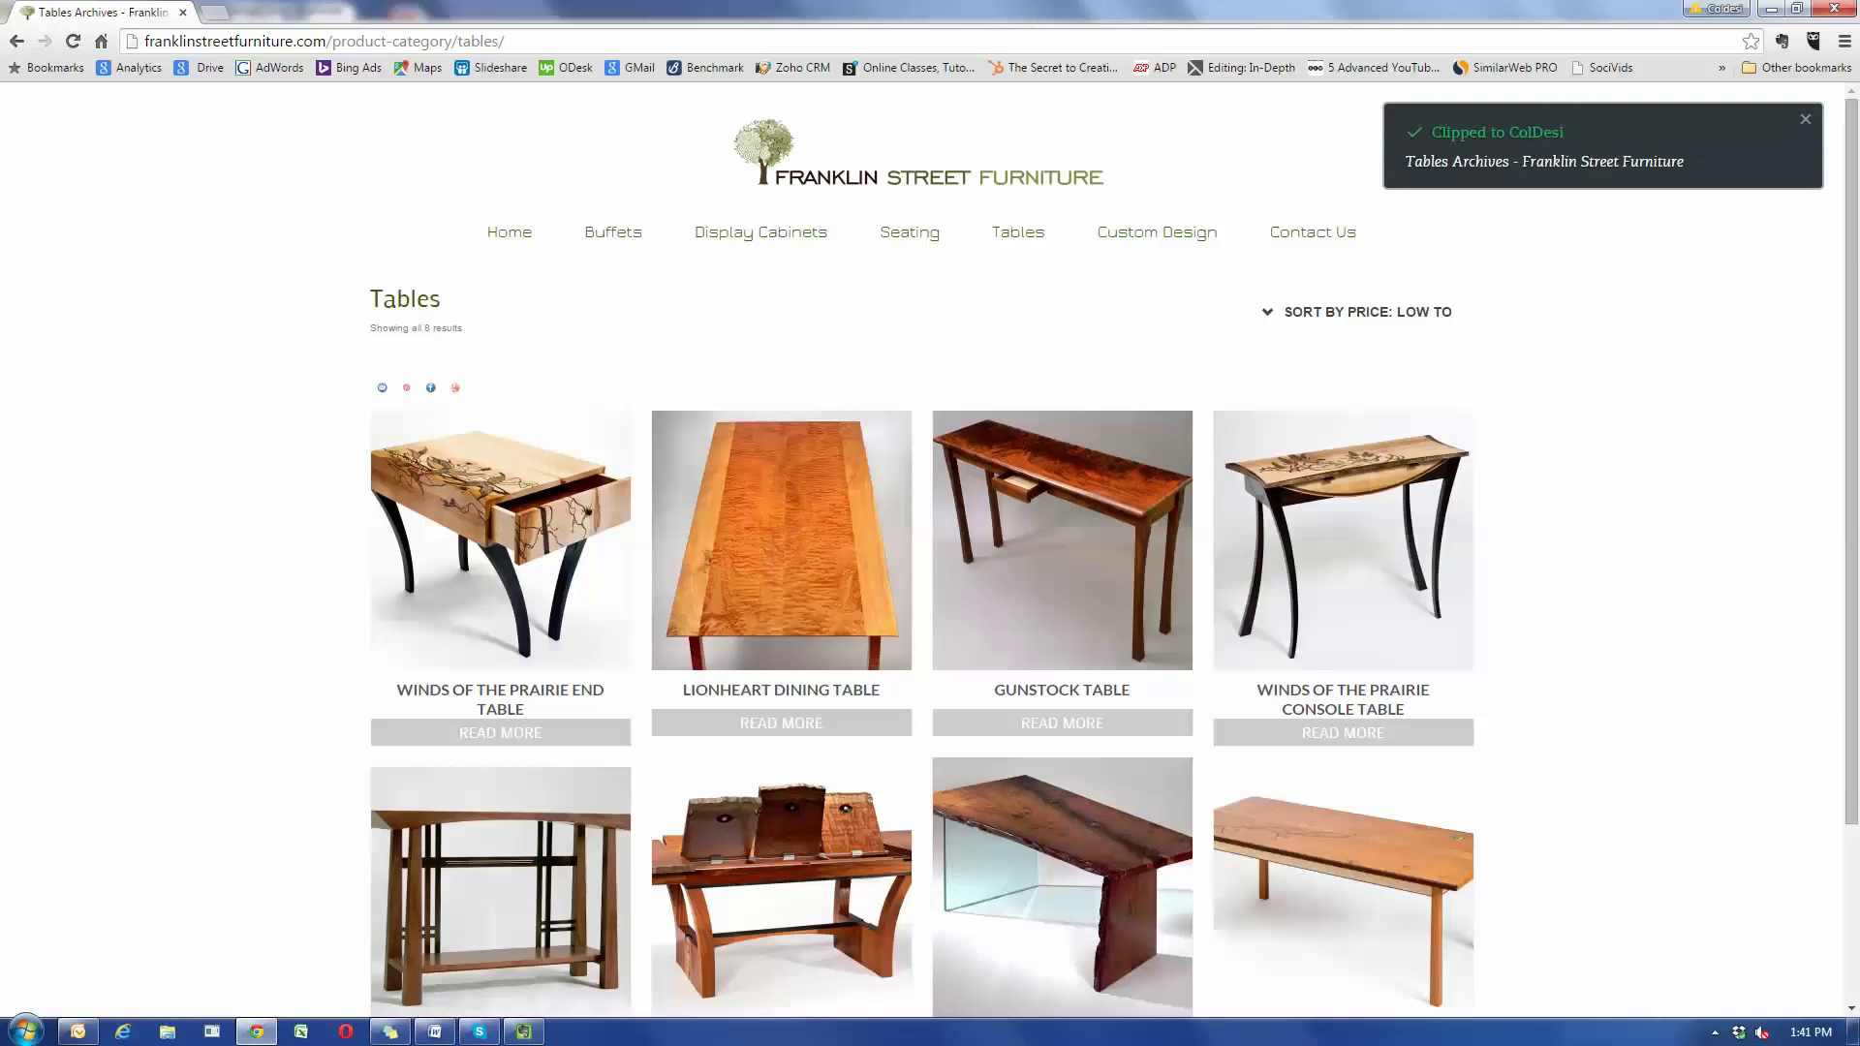
- Open the alphabroder website in a new browser tab
{"action": "key", "text": "ctrl+t"}
{"action": "type", "text": "slp"}
{"action": "key", "text": "BackSpace"}
{"action": "key", "text": "BackSpace"}
{"action": "key", "text": "BackSpace"}
{"action": "type", "text": "alphabroder.com"}
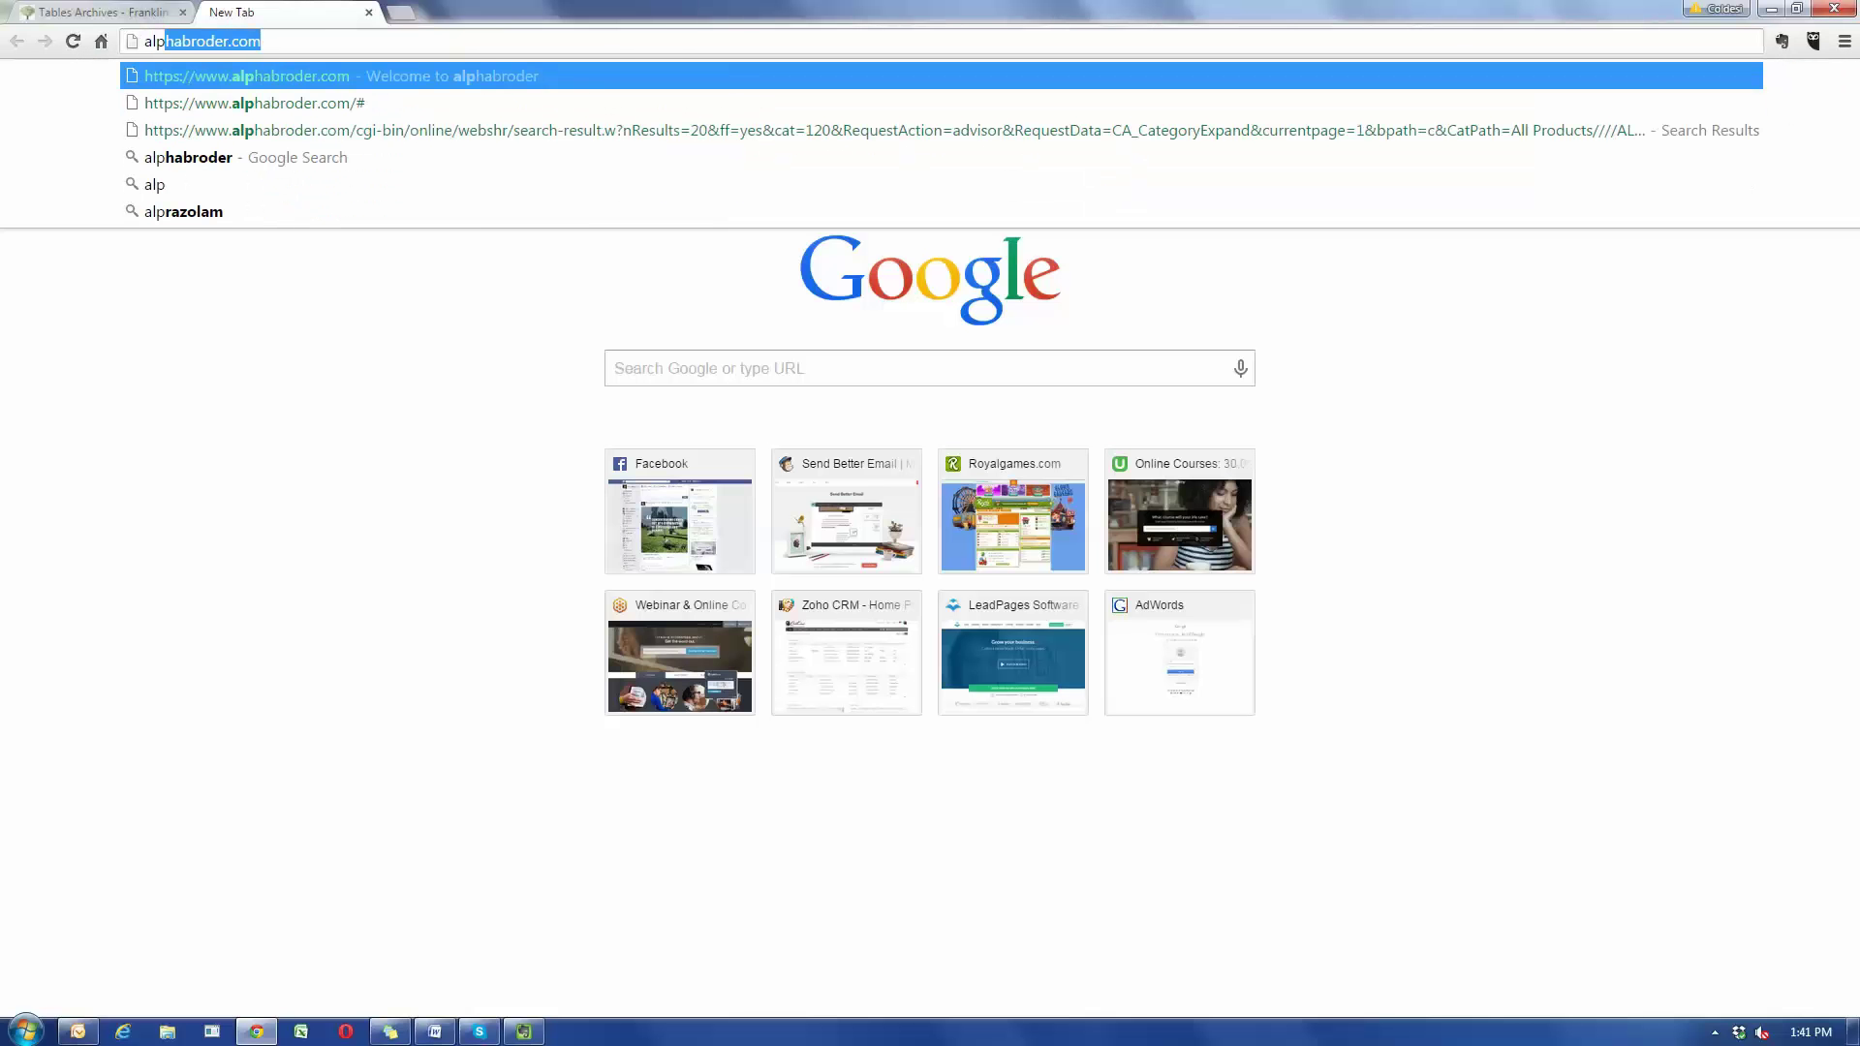
{"action": "key", "text": "Return"}
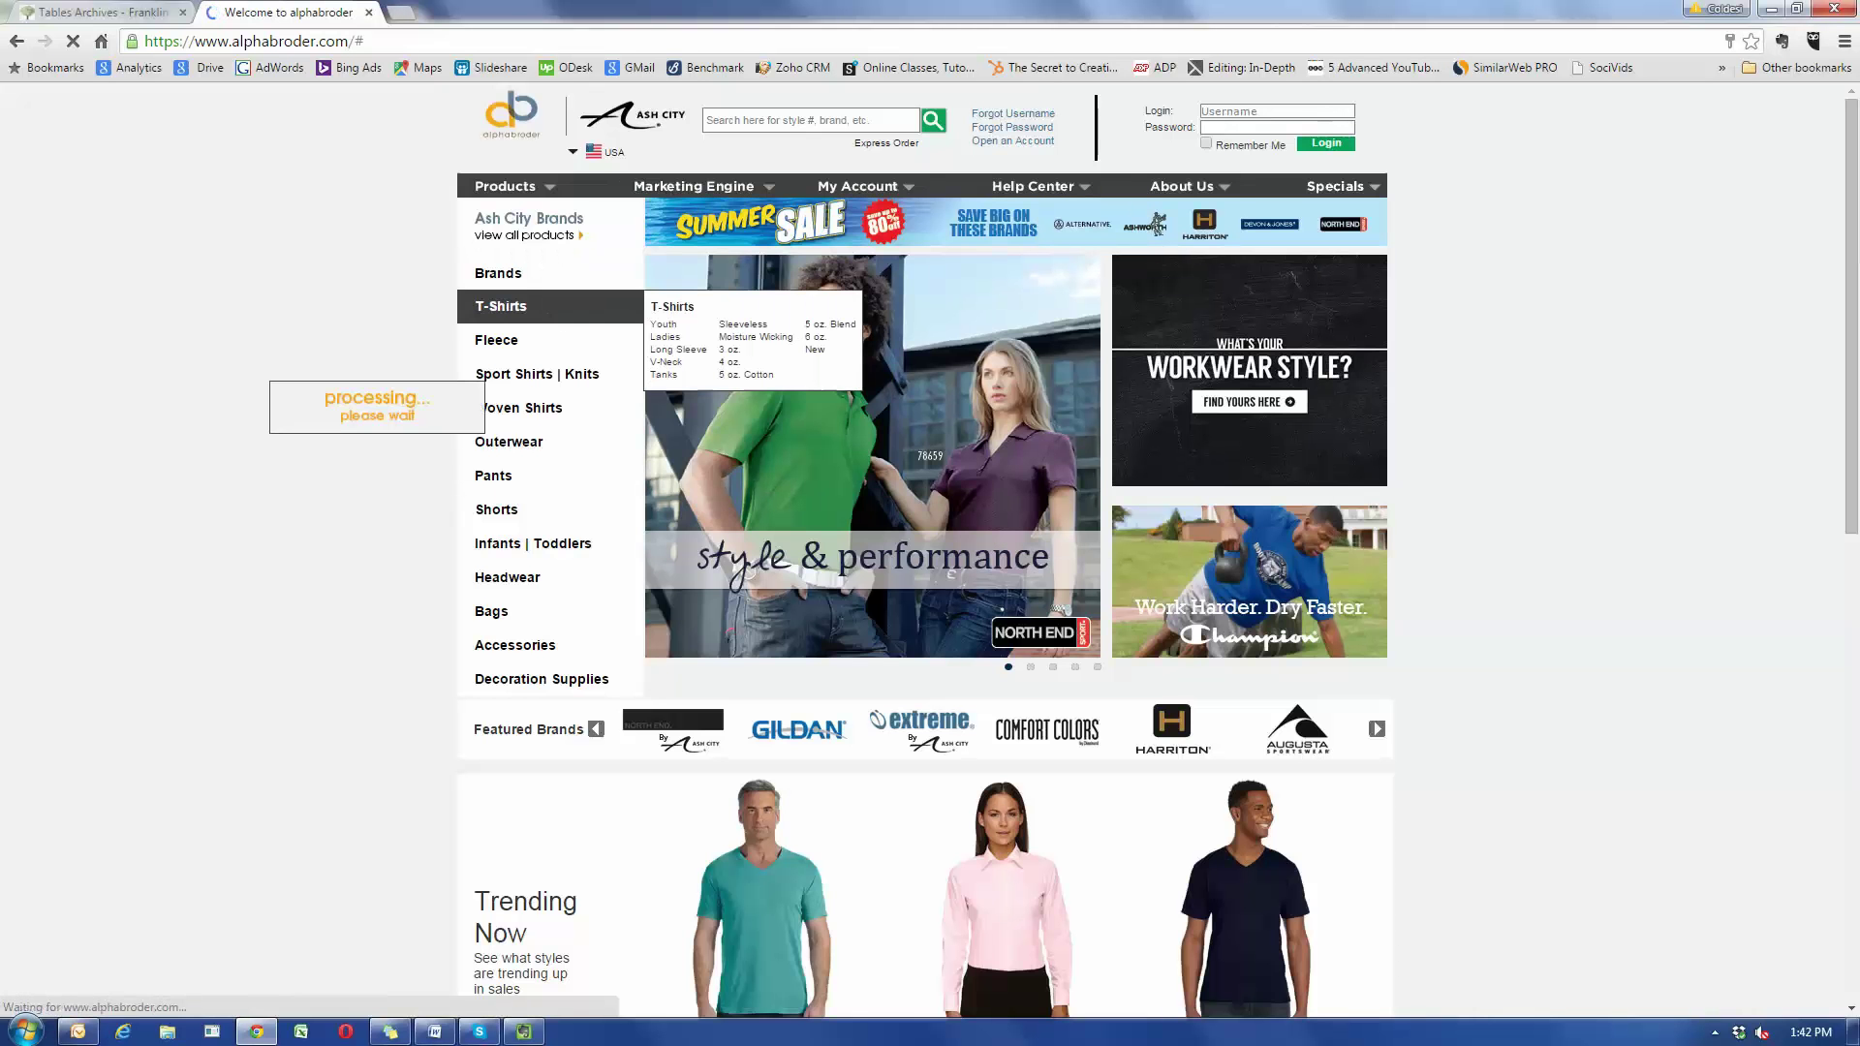
- Open the G240 Gildan Ultra Cotton long-sleeve shirt from the T-Shirts category and show it in Cardinal Red
{"action": "left_click", "coordinate": [514, 307]}
{"action": "scroll", "coordinate": [930, 542], "scroll_direction": "down", "scroll_amount": 6}
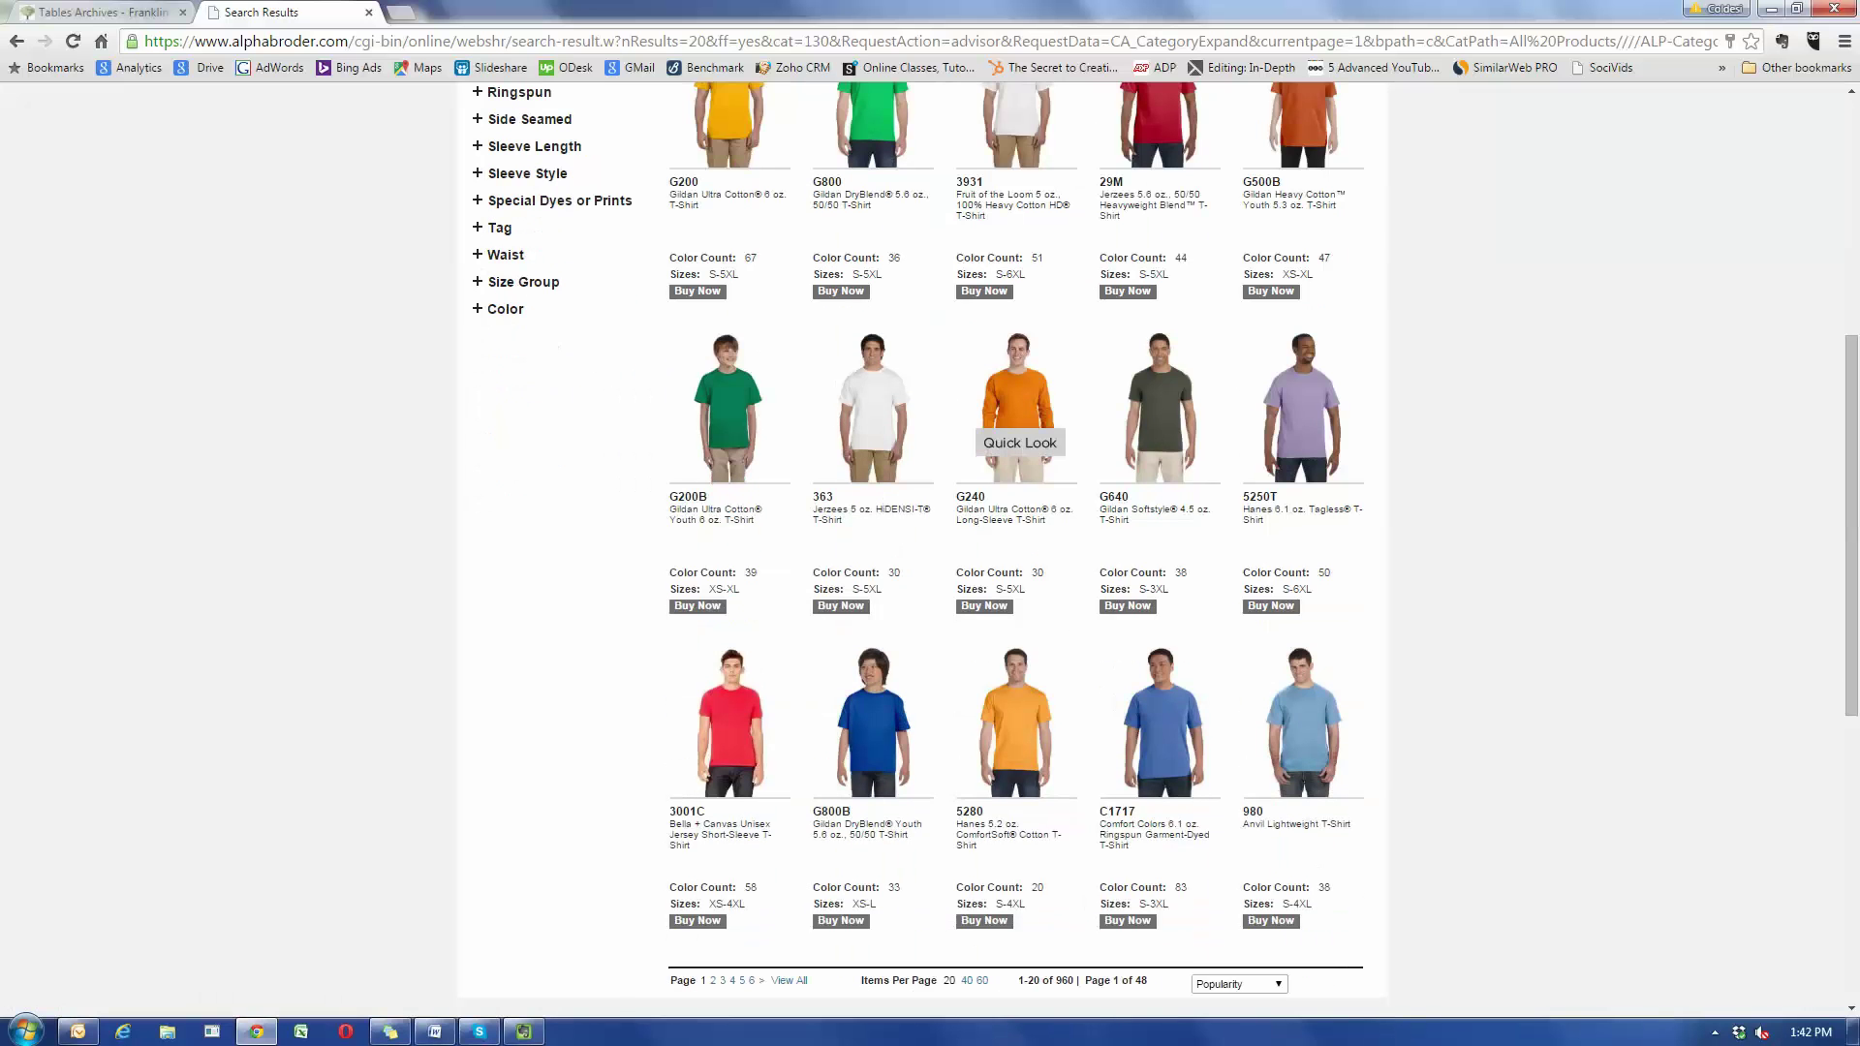
{"action": "left_click", "coordinate": [1016, 412]}
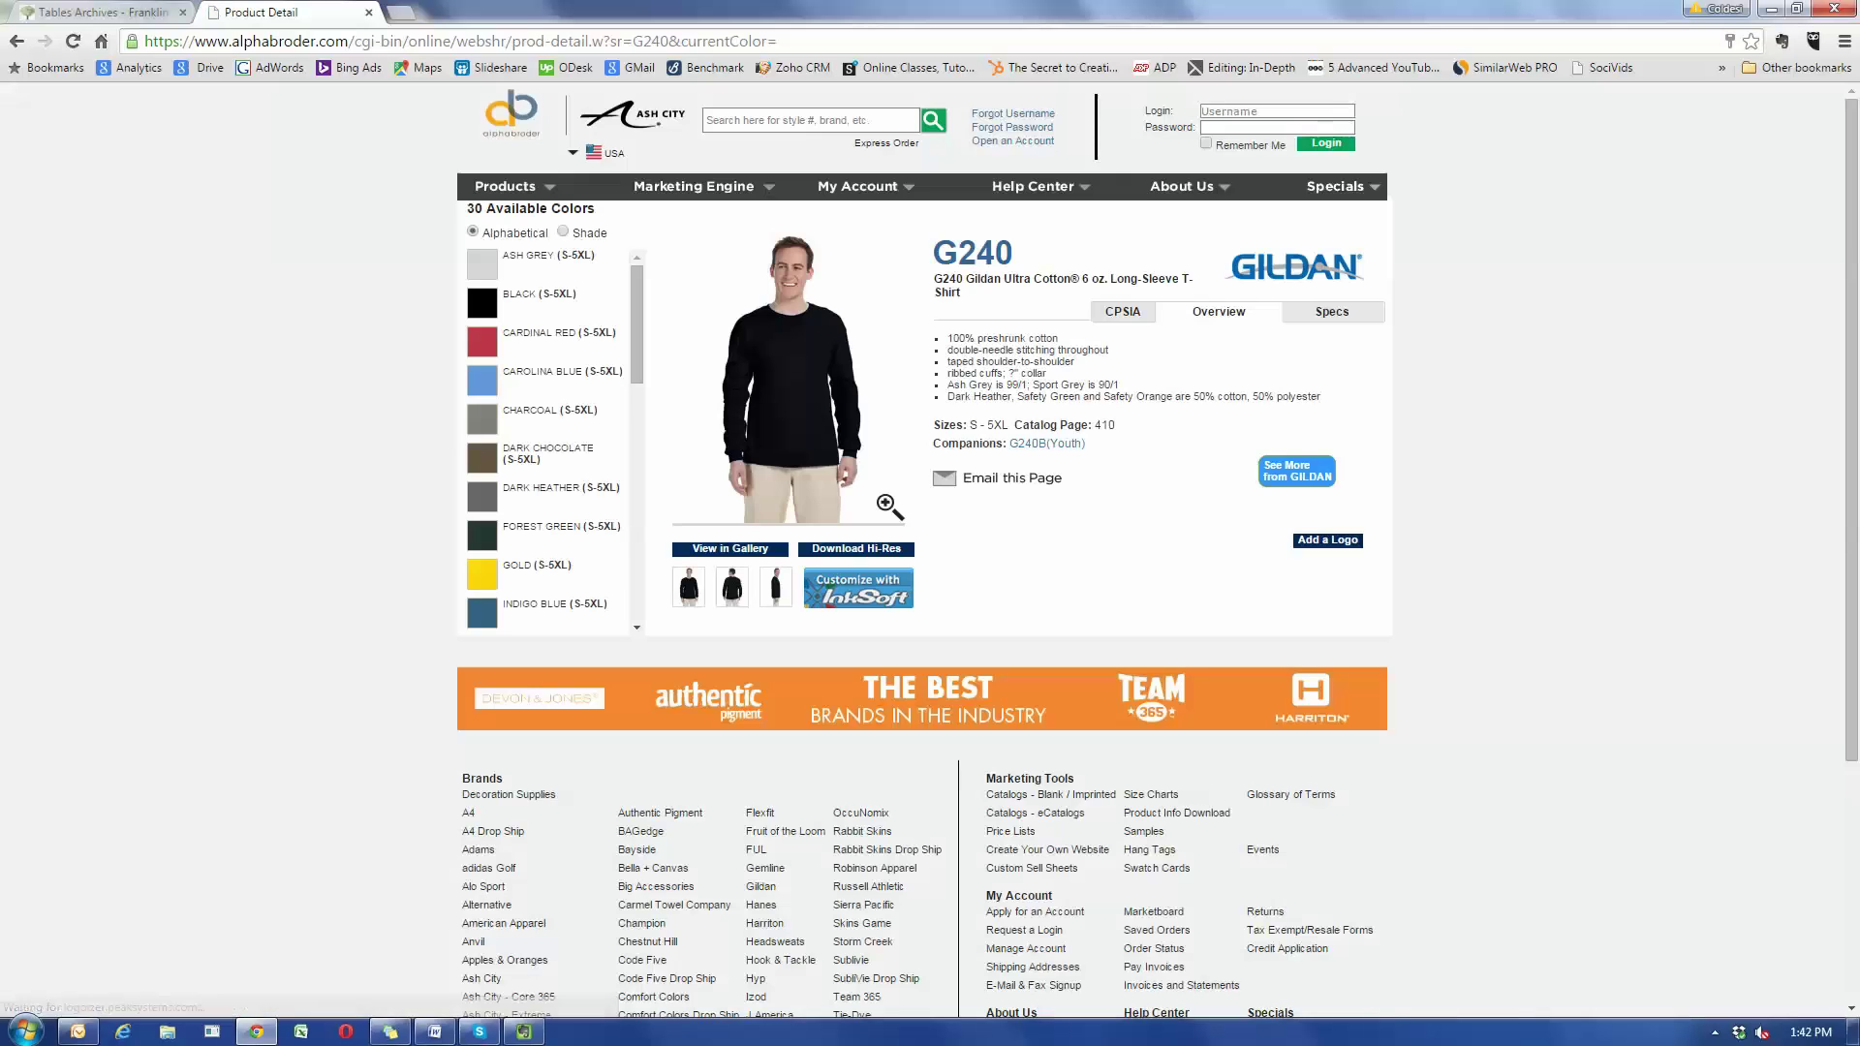
{"action": "left_click", "coordinate": [482, 341]}
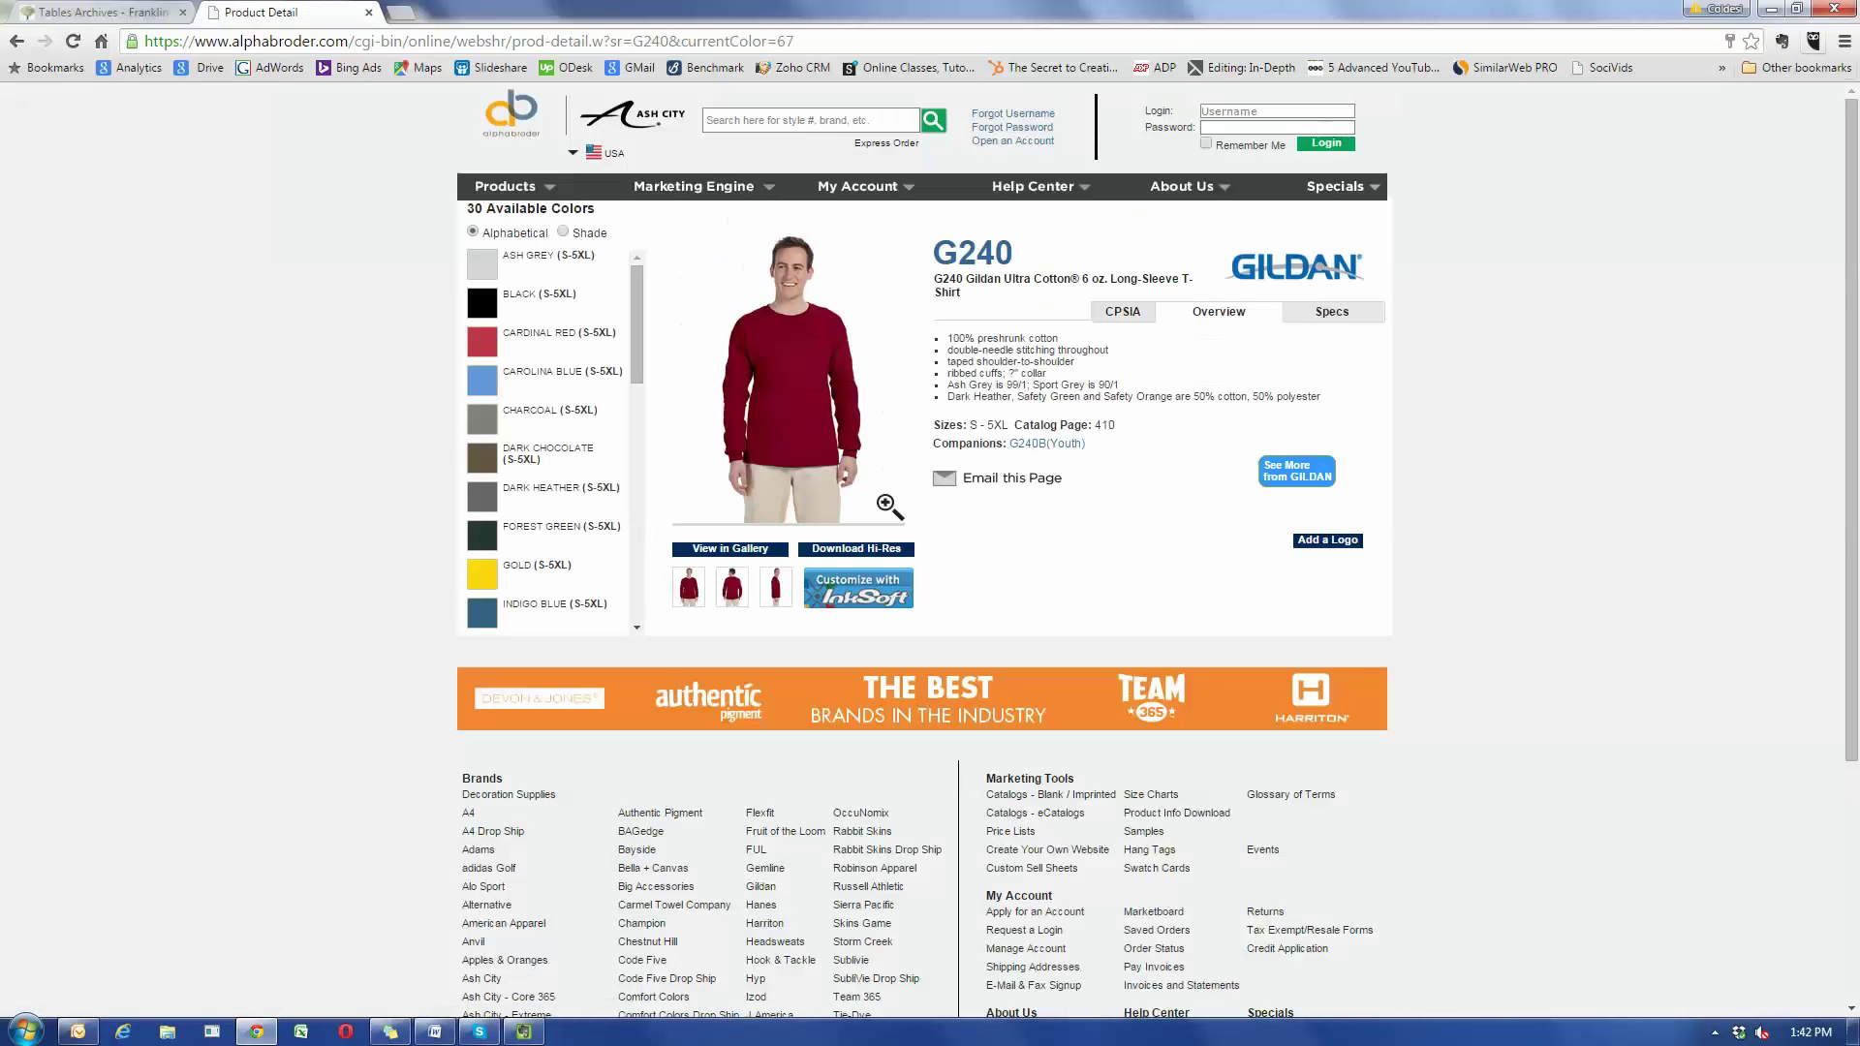
- Clip a screenshot of the G240 product details and save it to the Franklin Street notebook
{"action": "left_click", "coordinate": [1782, 40]}
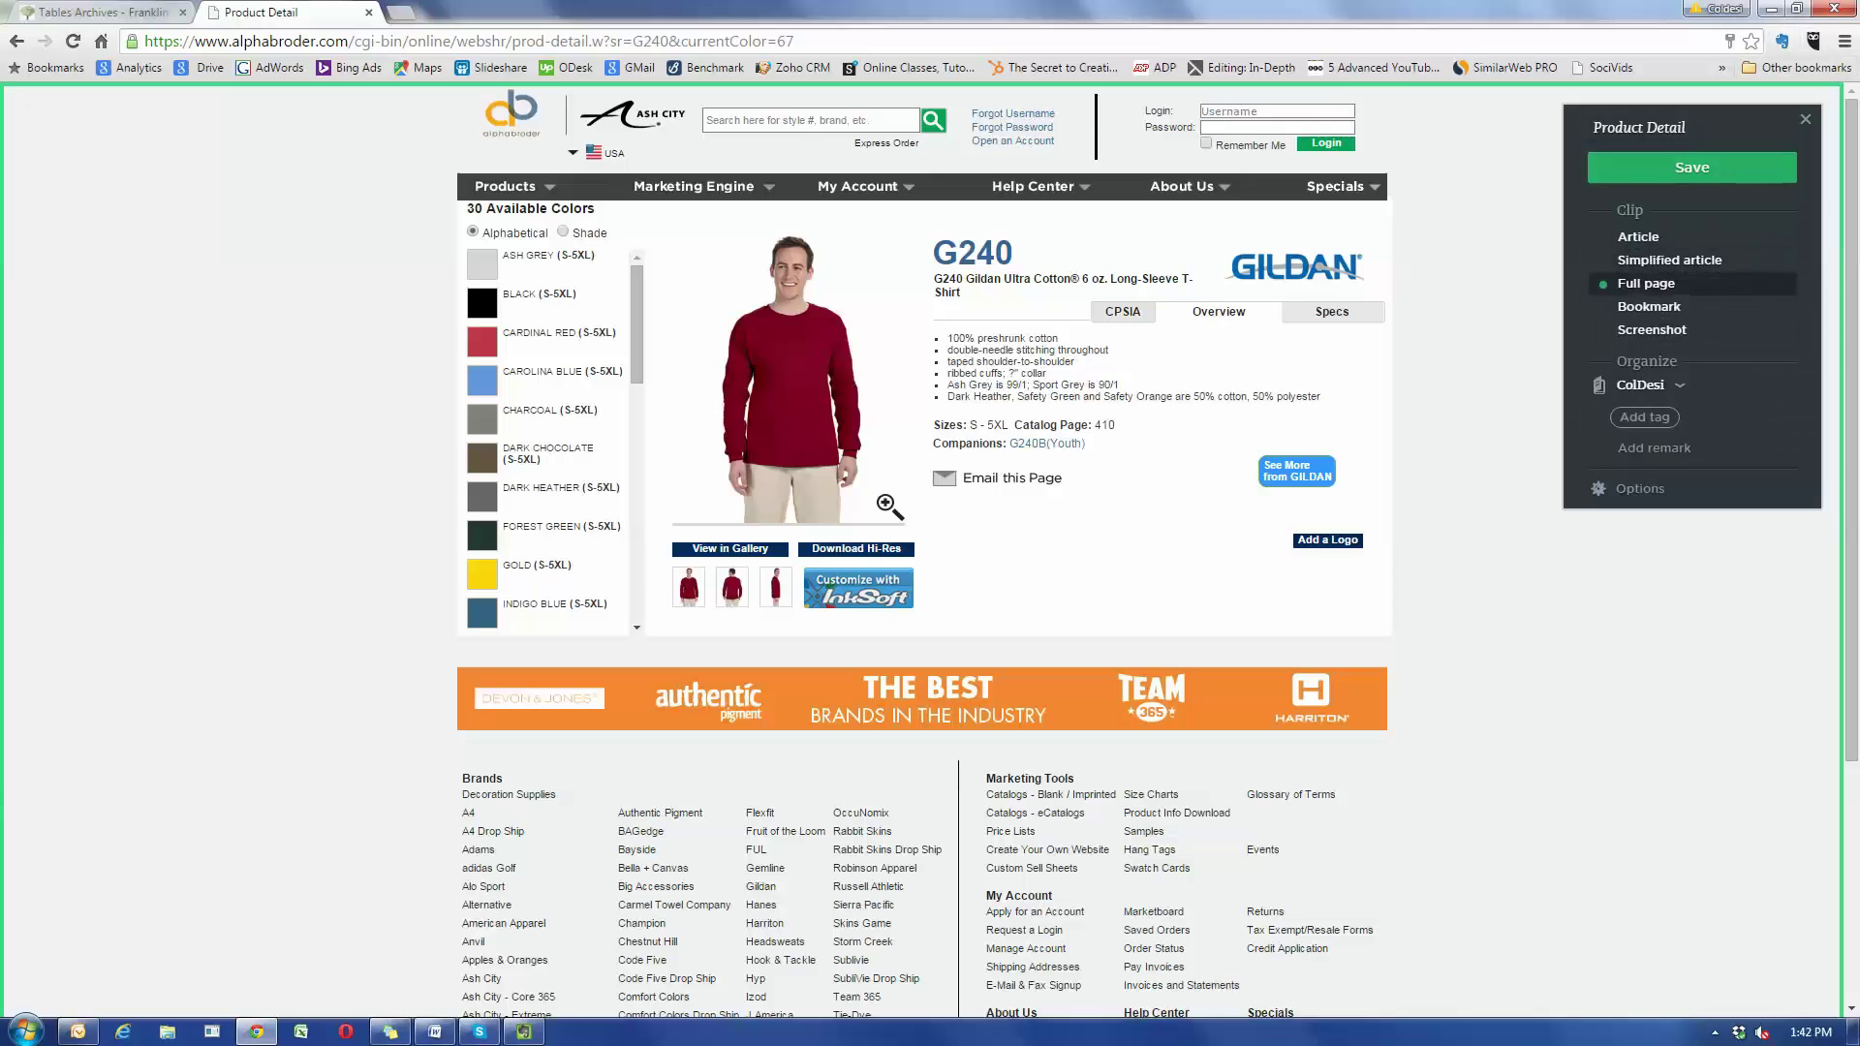
{"action": "left_click", "coordinate": [1652, 329]}
{"action": "left_click_drag", "start_coordinate": [443, 140], "coordinate": [1401, 660]}
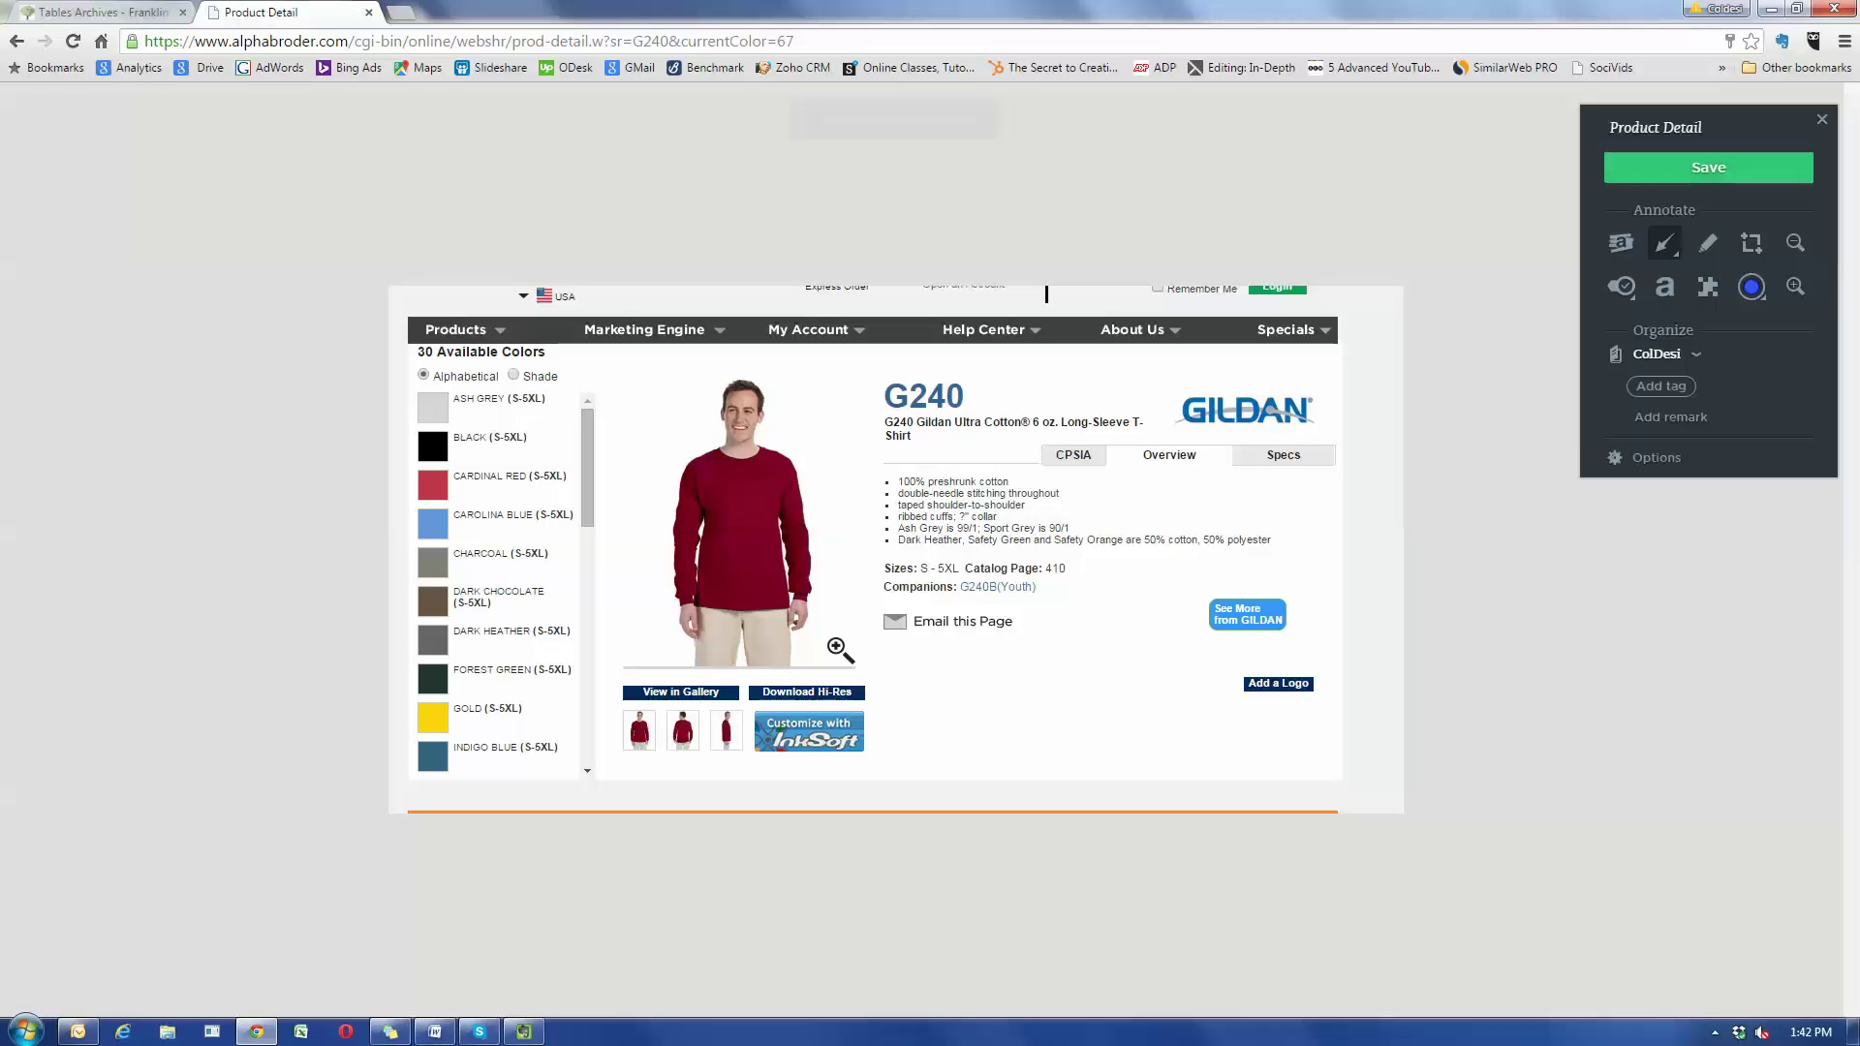
{"action": "left_click", "coordinate": [1664, 354]}
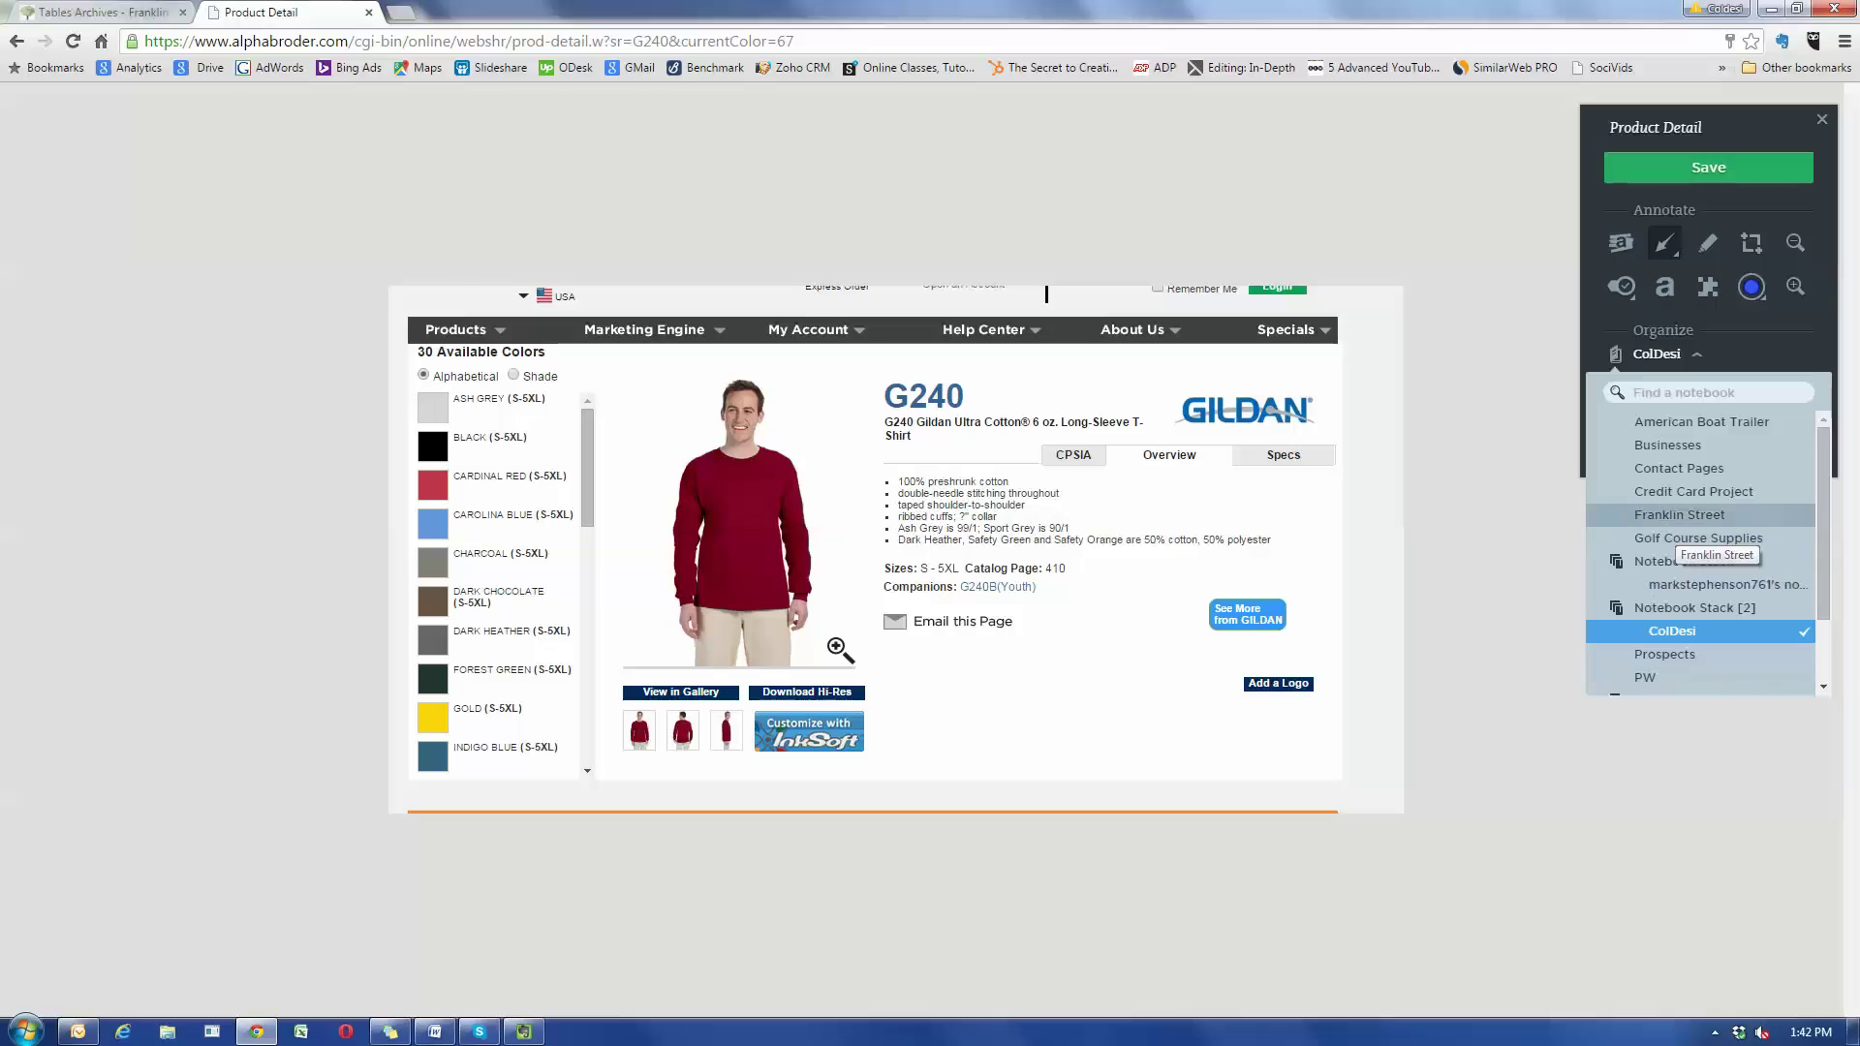
{"action": "left_click", "coordinate": [1679, 514]}
{"action": "key", "text": "Return"}
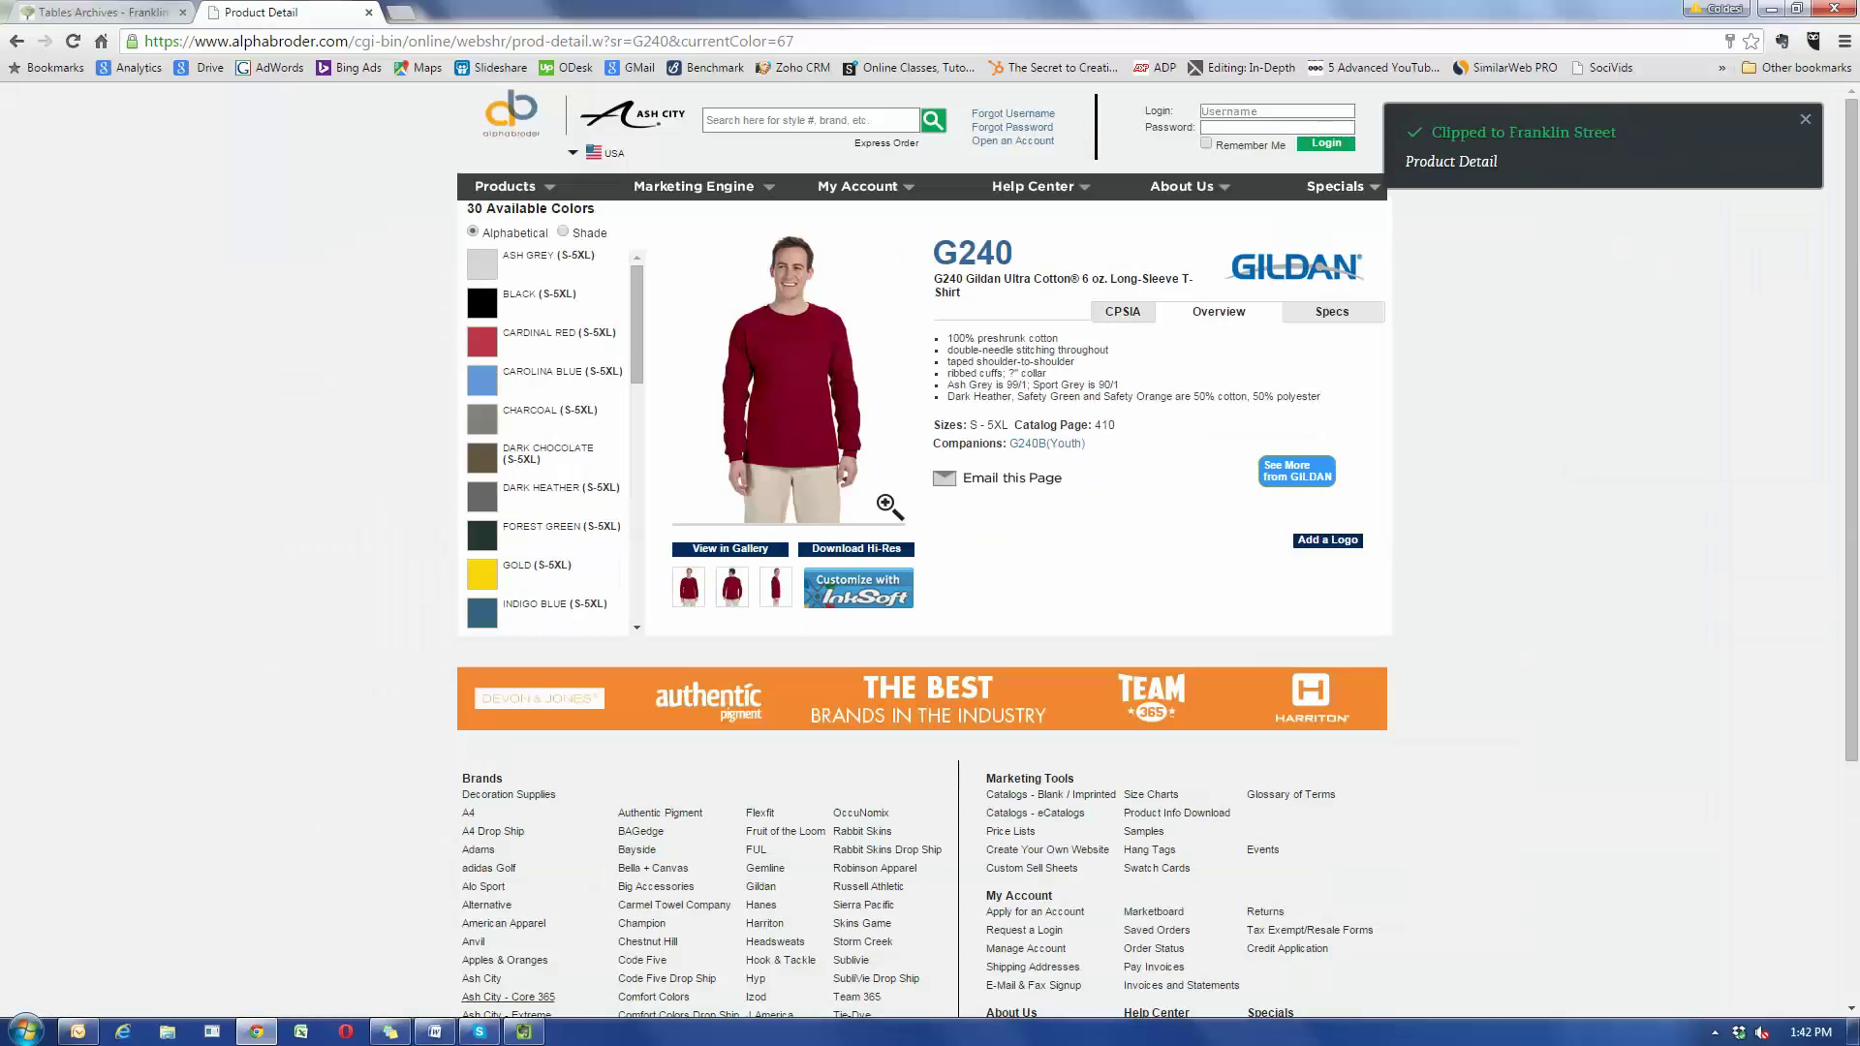
- Switch to Evernote, synchronize it, and look through the notes in the Franklin Street notebook
{"action": "key", "text": "alt+Tab"}
{"action": "key", "text": "F9"}
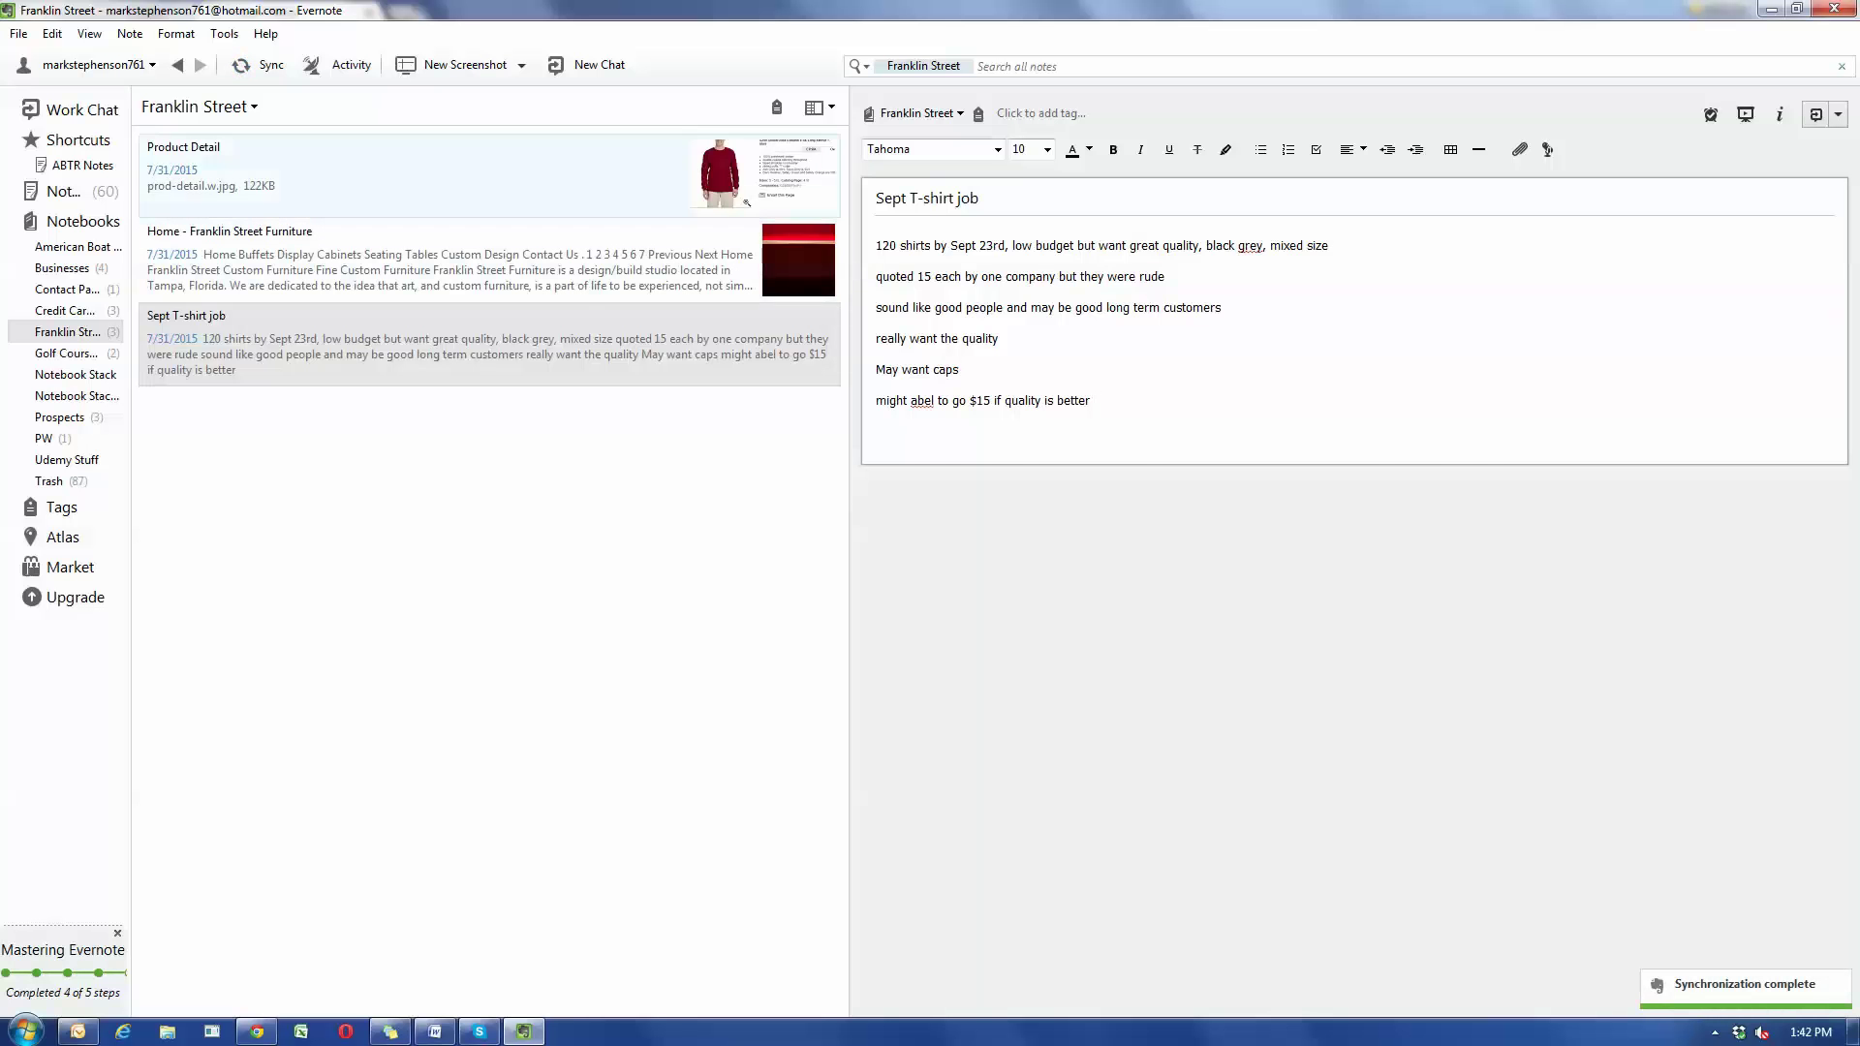
{"action": "left_click", "coordinate": [489, 175]}
{"action": "left_click", "coordinate": [489, 260]}
{"action": "left_click", "coordinate": [489, 344]}
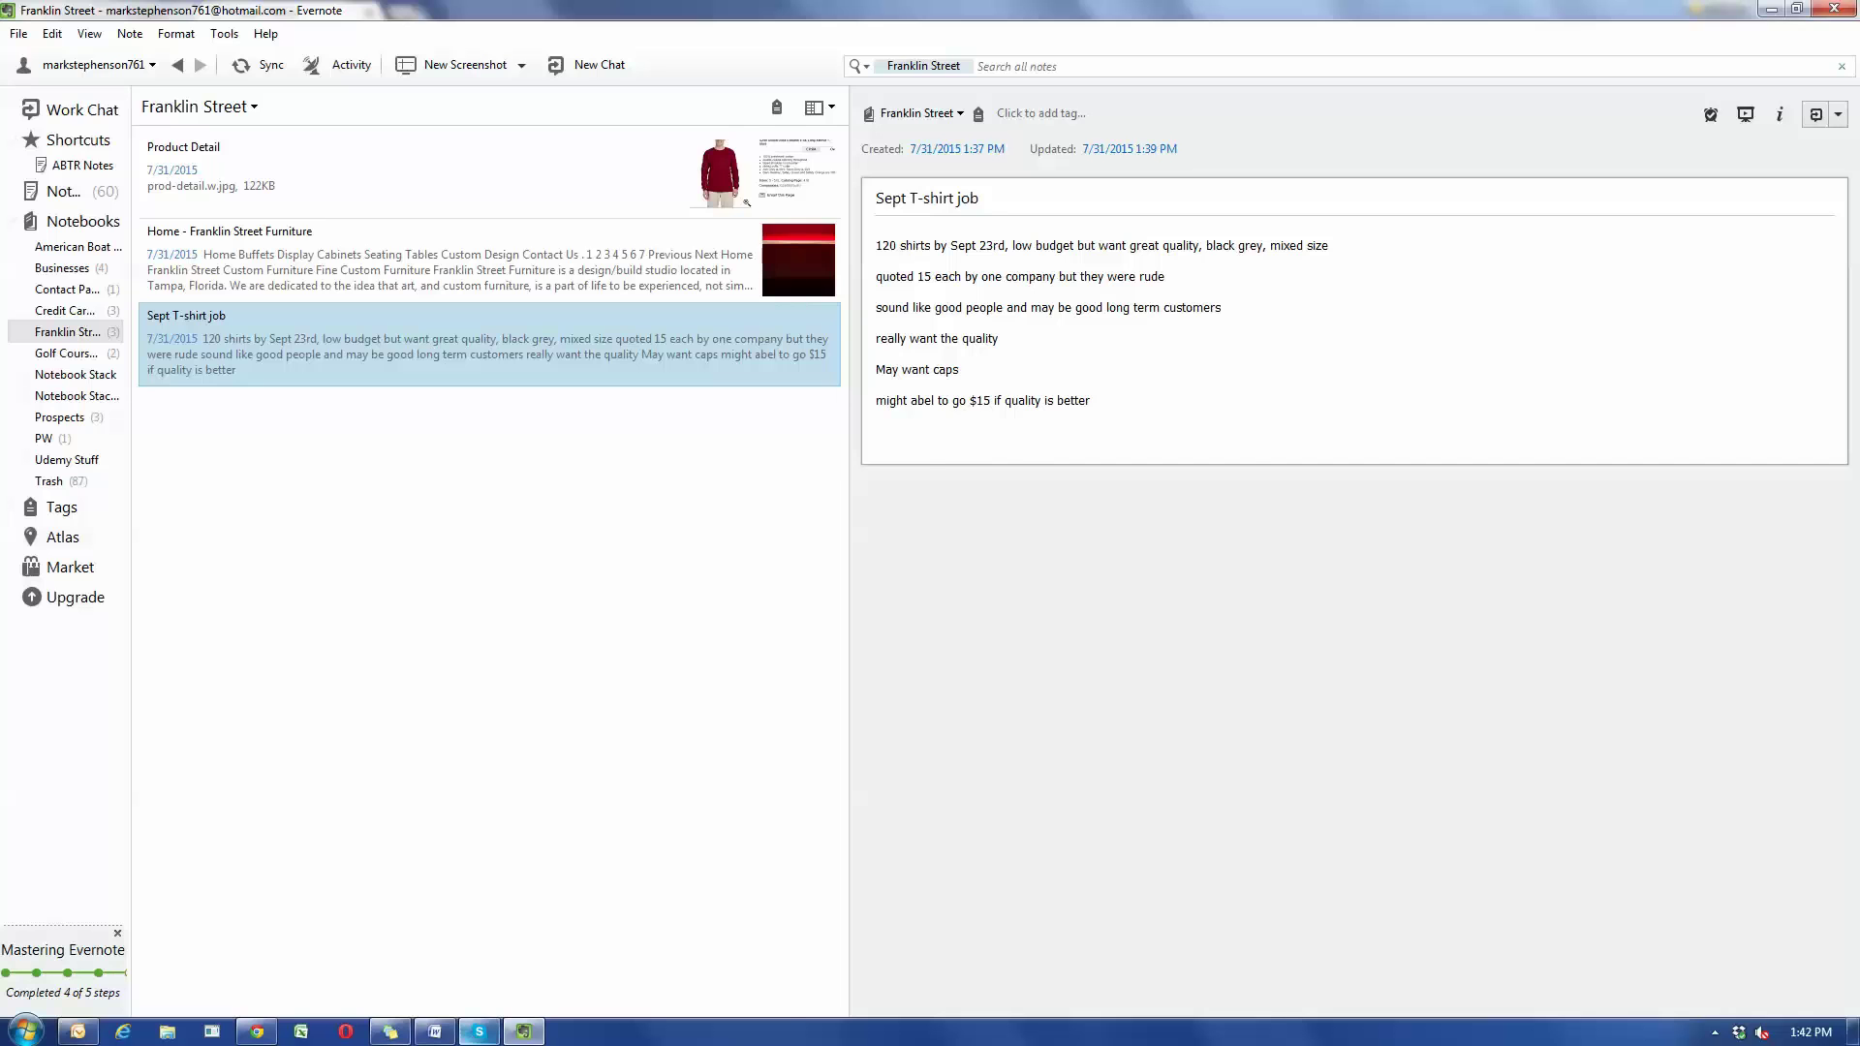
- Switch to Chrome and search Google for "furniture t shirts" in a new tab
{"action": "left_click", "coordinate": [257, 1032]}
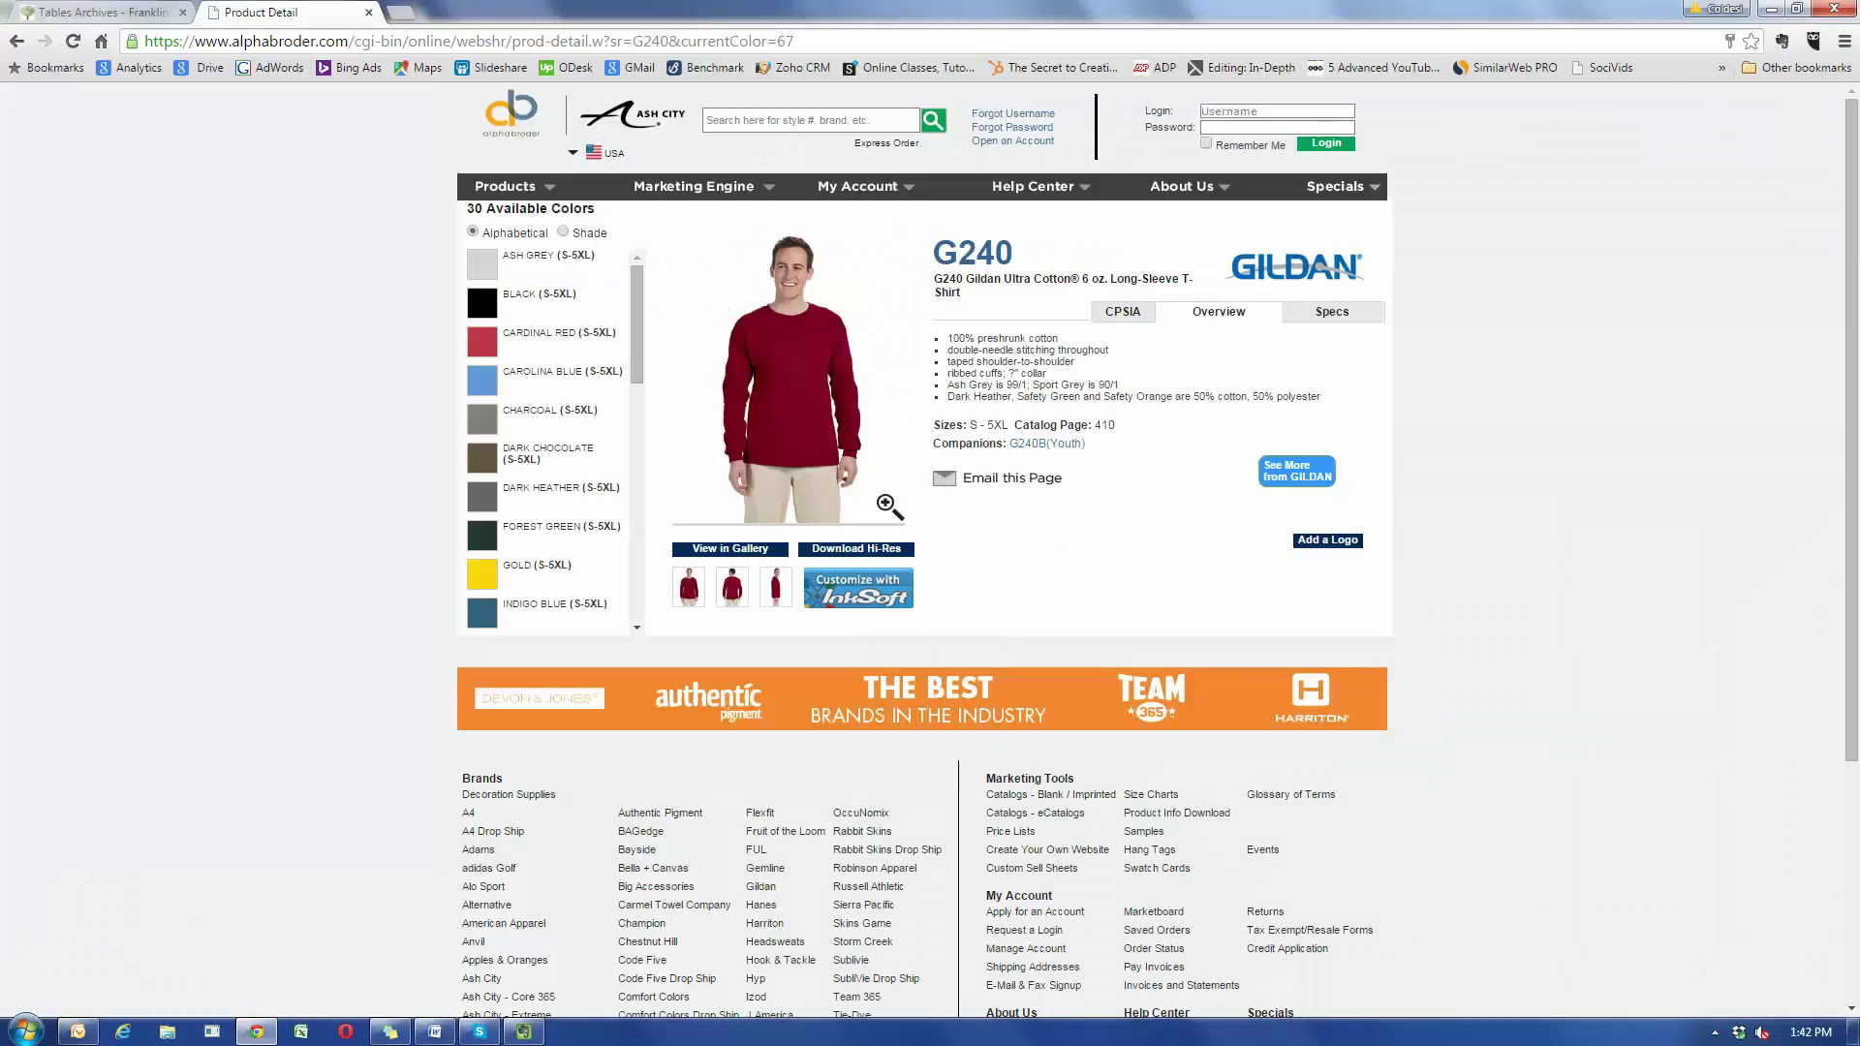
{"action": "key", "text": "ctrl+t"}
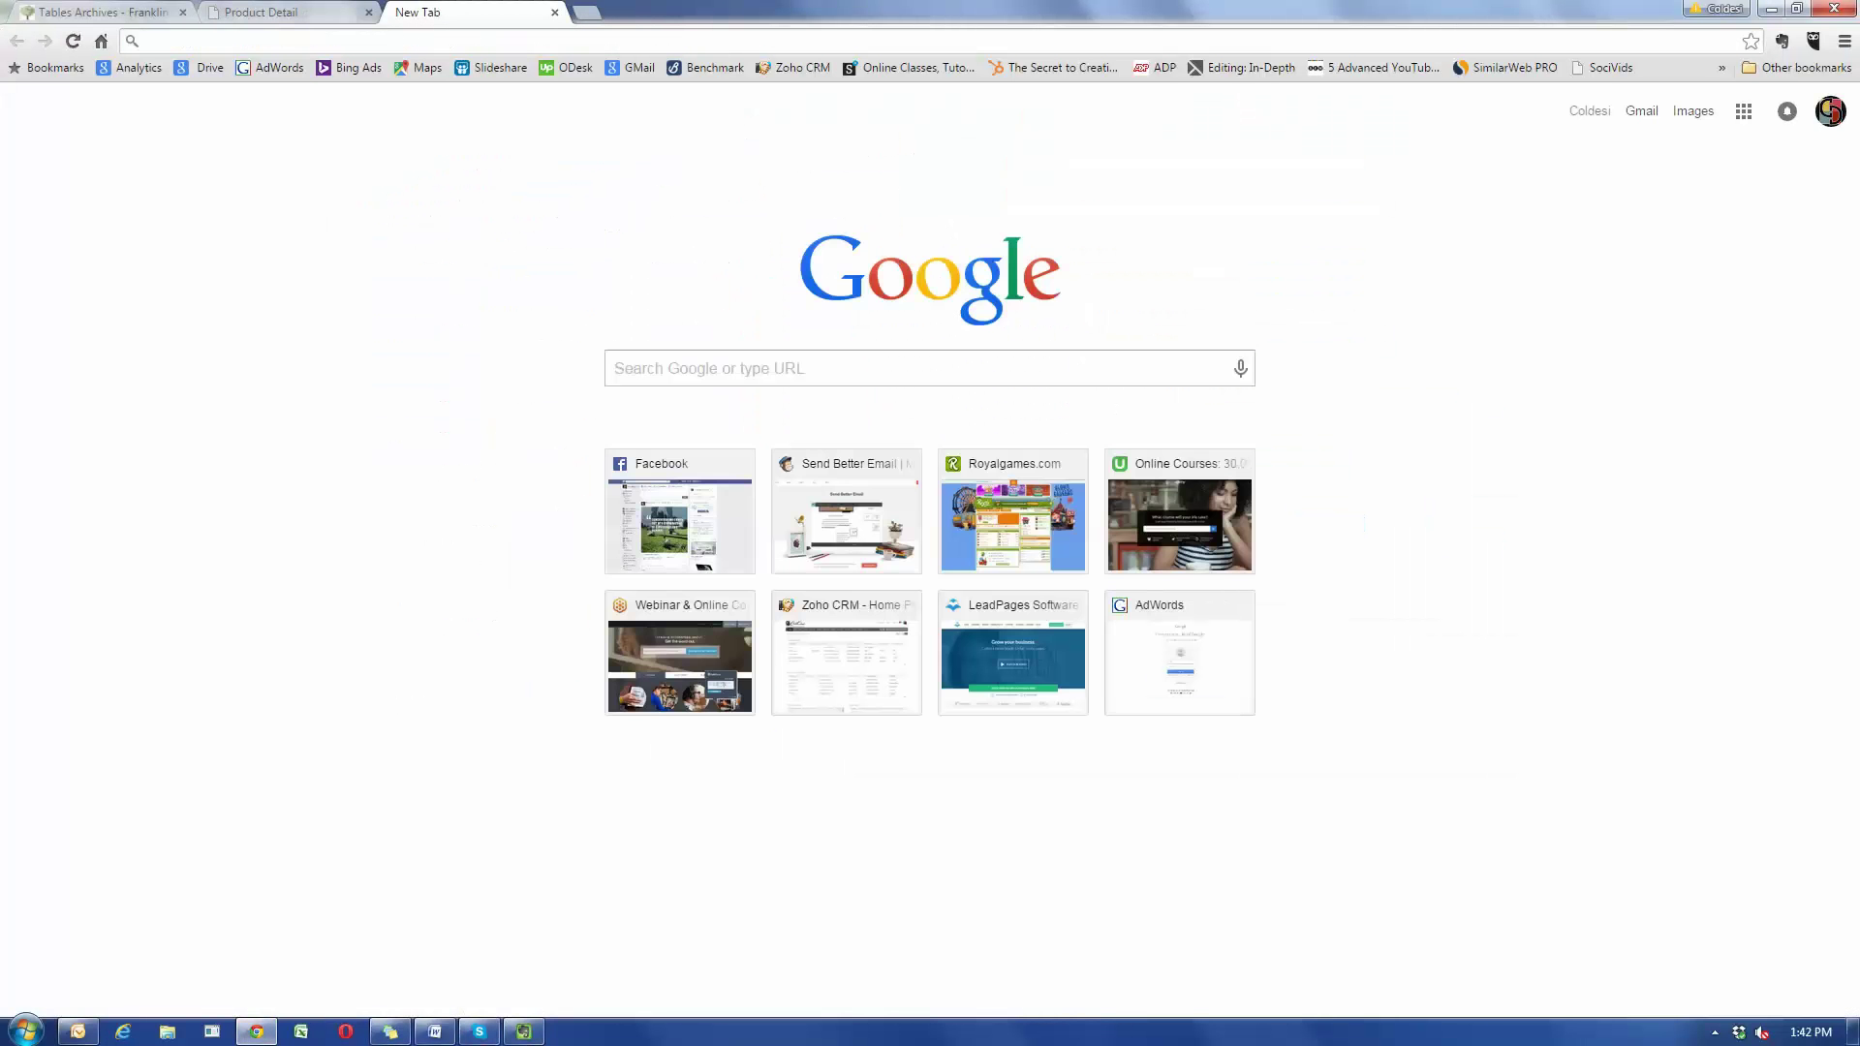
{"action": "left_click", "coordinate": [614, 368]}
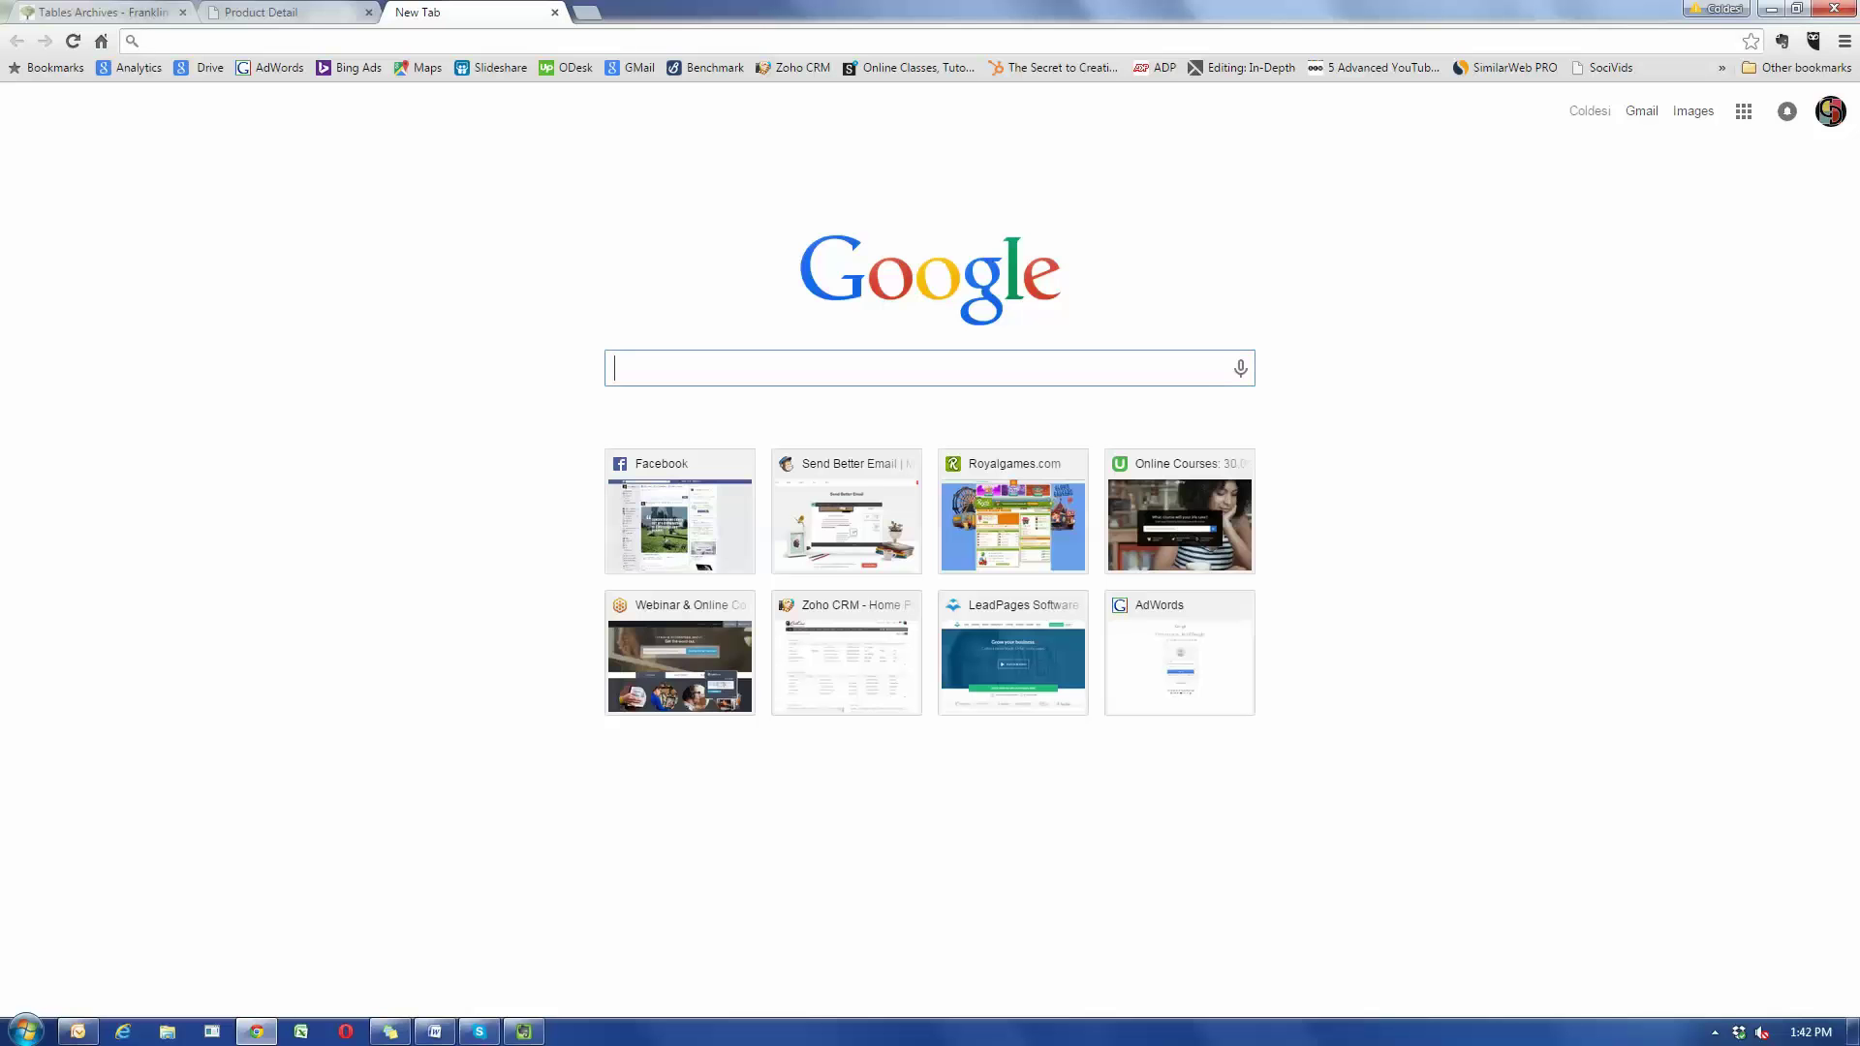
{"action": "type", "text": "furniture "}
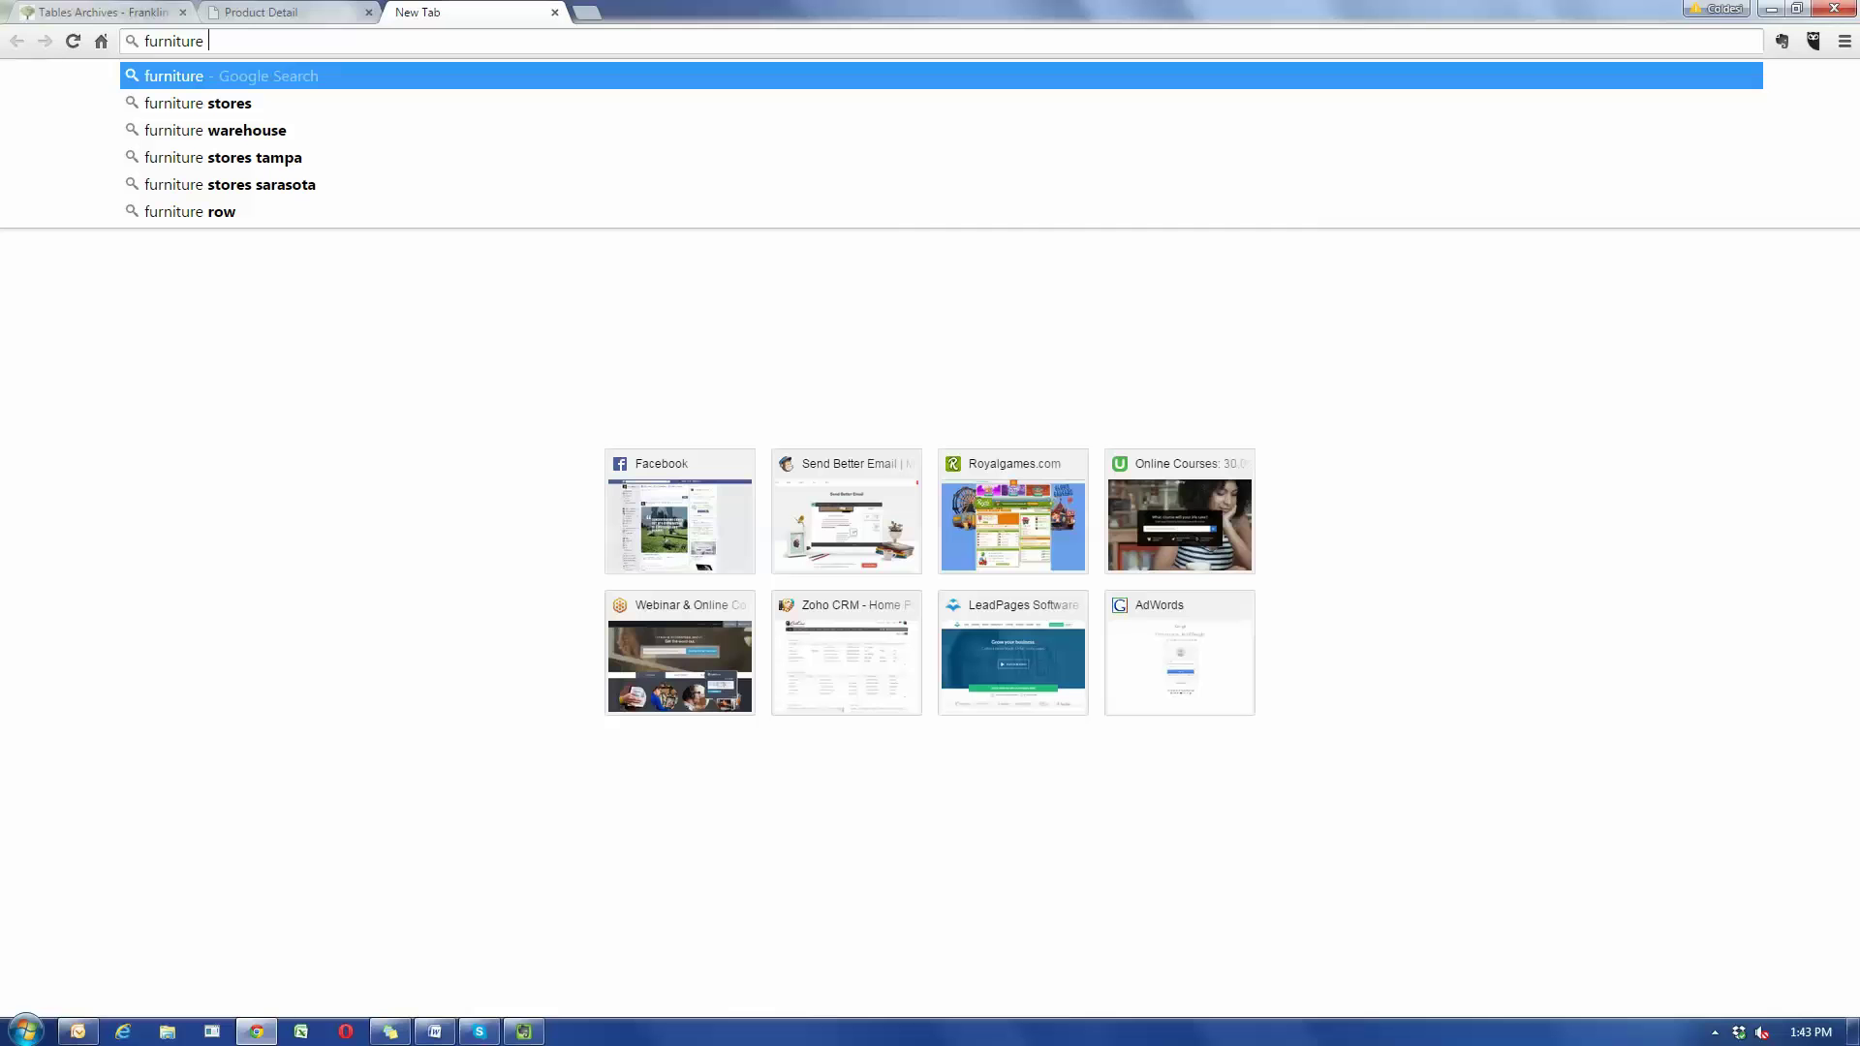
{"action": "type", "text": "t shirts"}
{"action": "key", "text": "Return"}
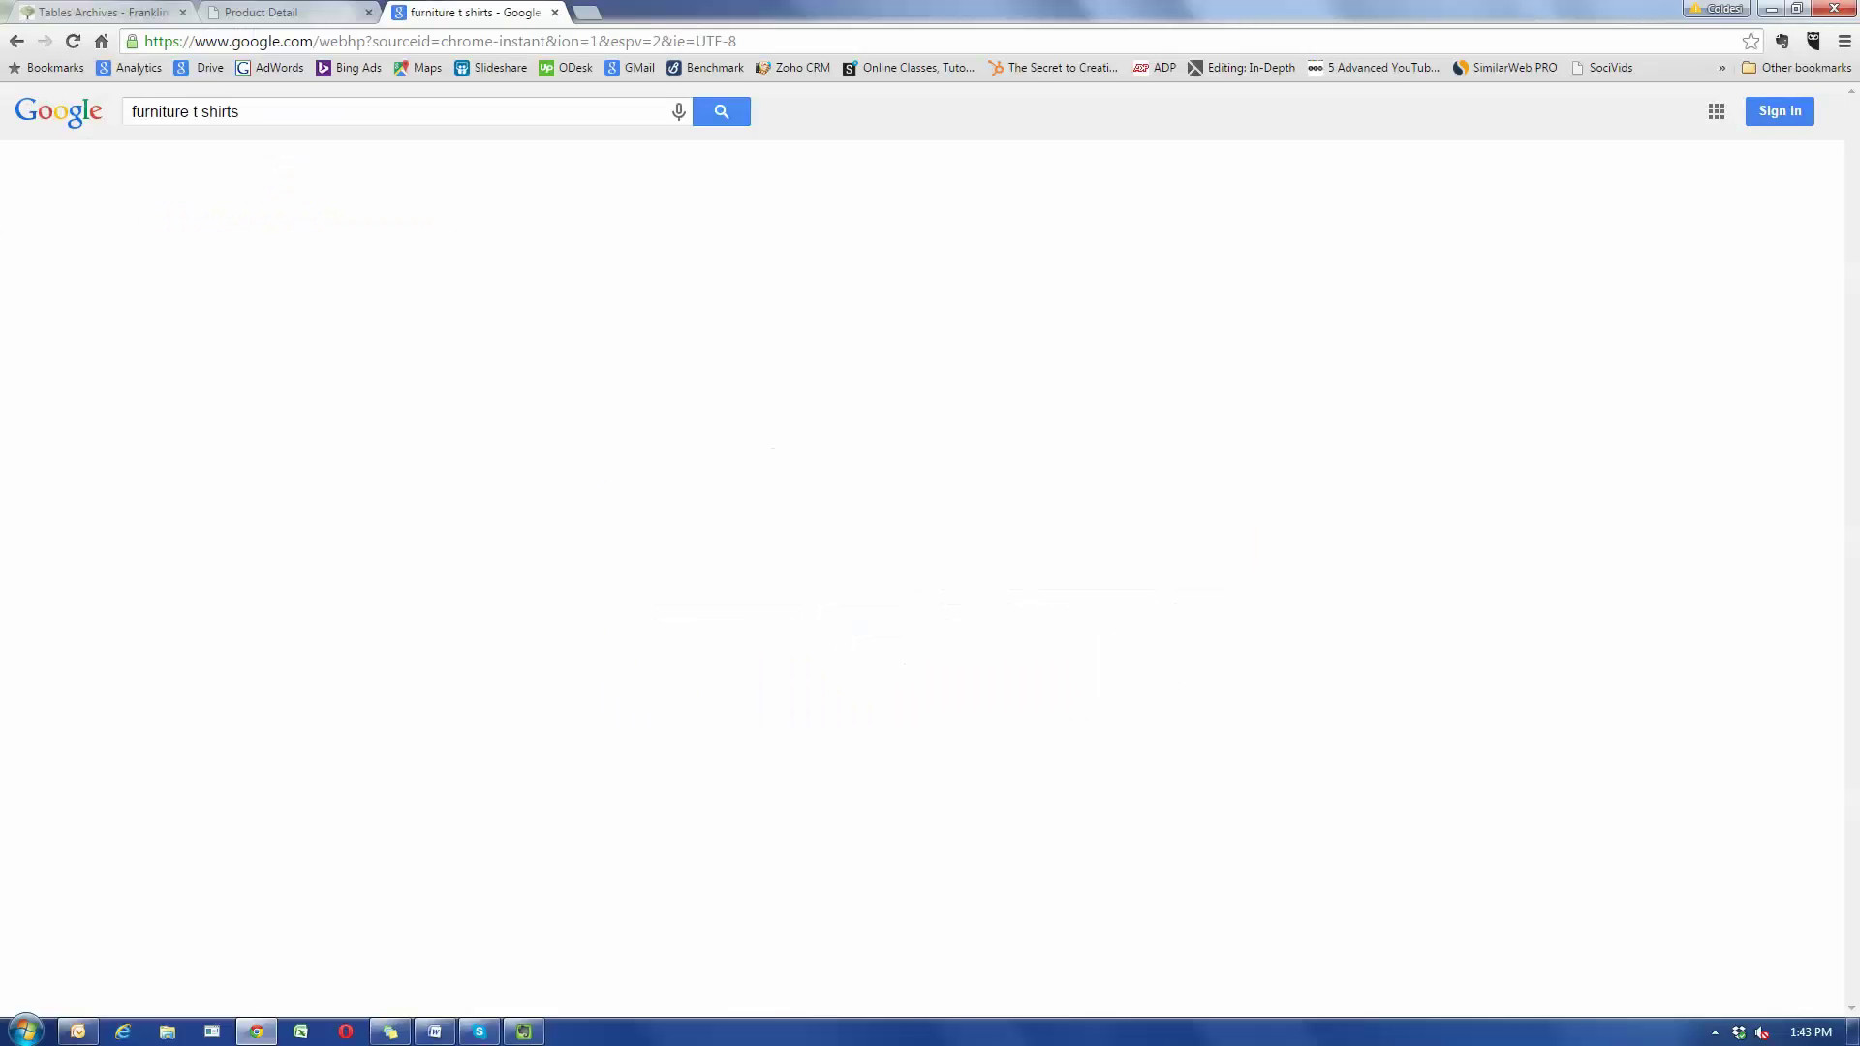
- Open the first furniture T-shirt image result and browse the related image results
{"action": "scroll", "coordinate": [930, 543], "scroll_direction": "down", "scroll_amount": 3}
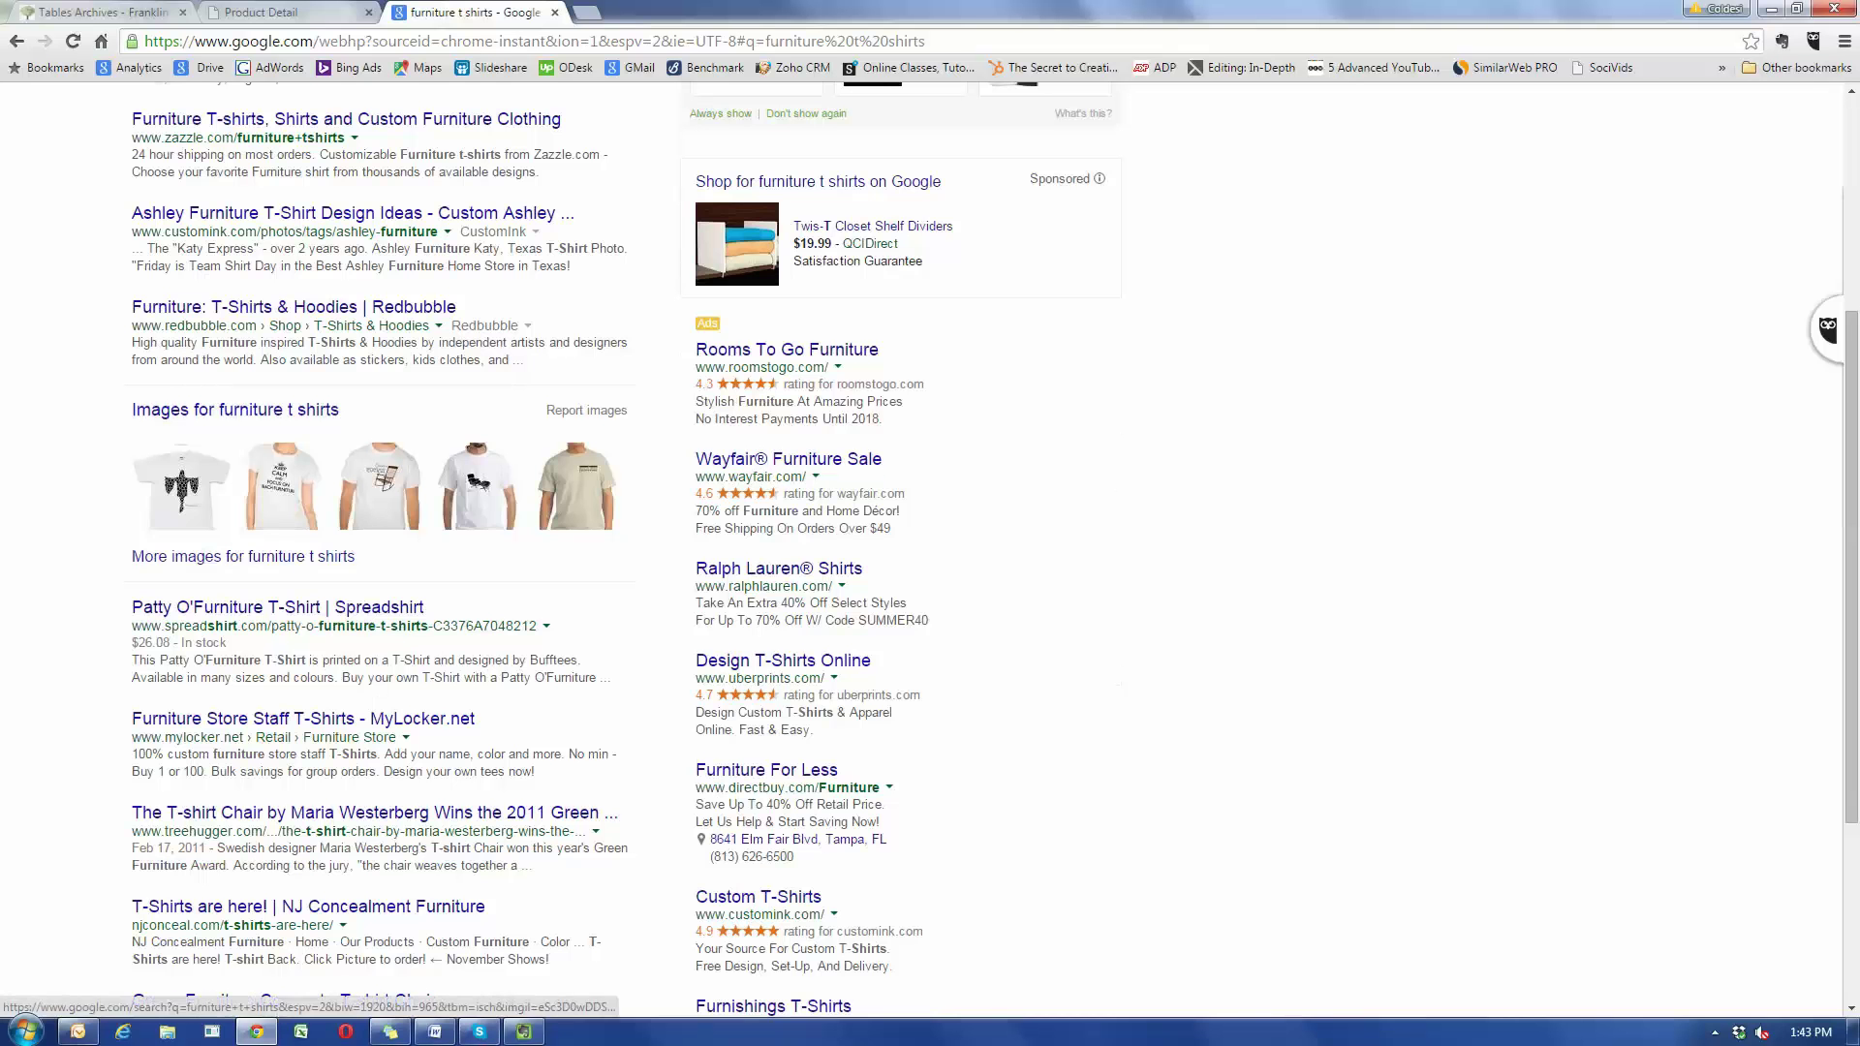
{"action": "left_click", "coordinate": [181, 484]}
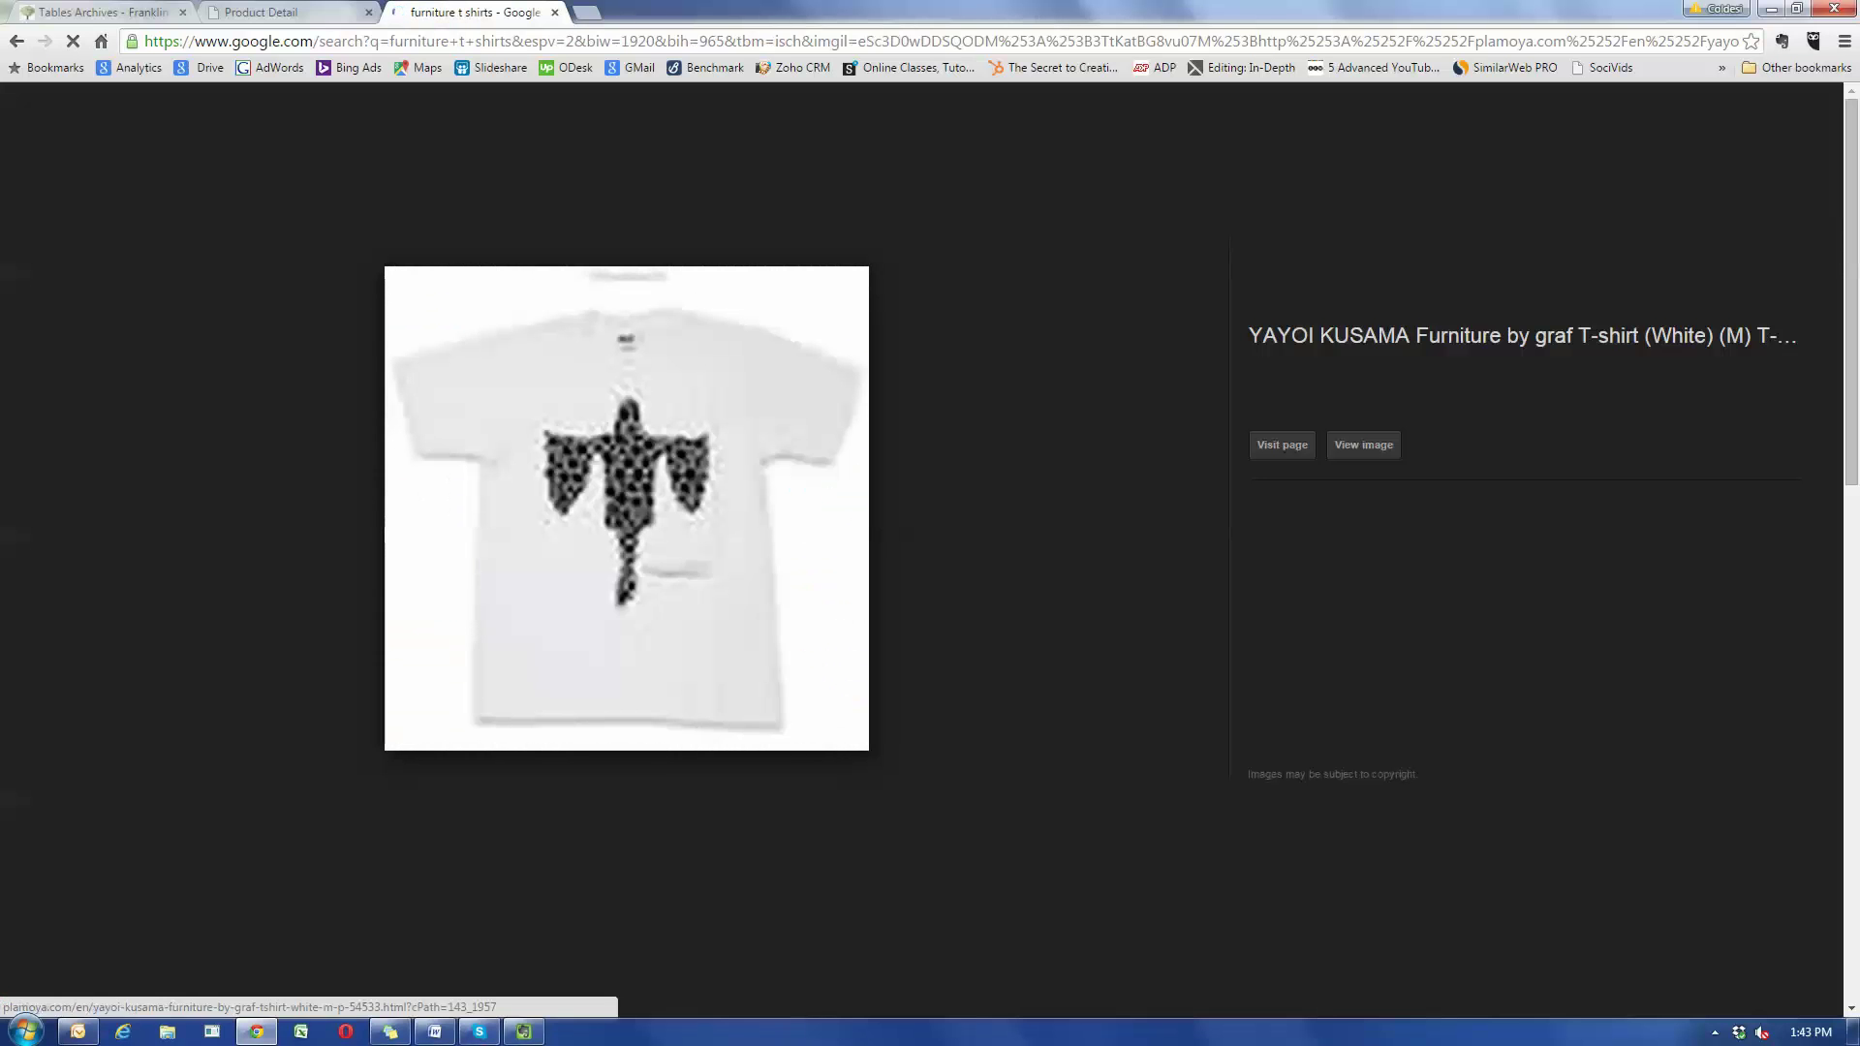
{"action": "scroll", "coordinate": [1065, 514], "scroll_direction": "down", "scroll_amount": 4}
{"action": "scroll", "coordinate": [1065, 504], "scroll_direction": "up", "scroll_amount": 1}
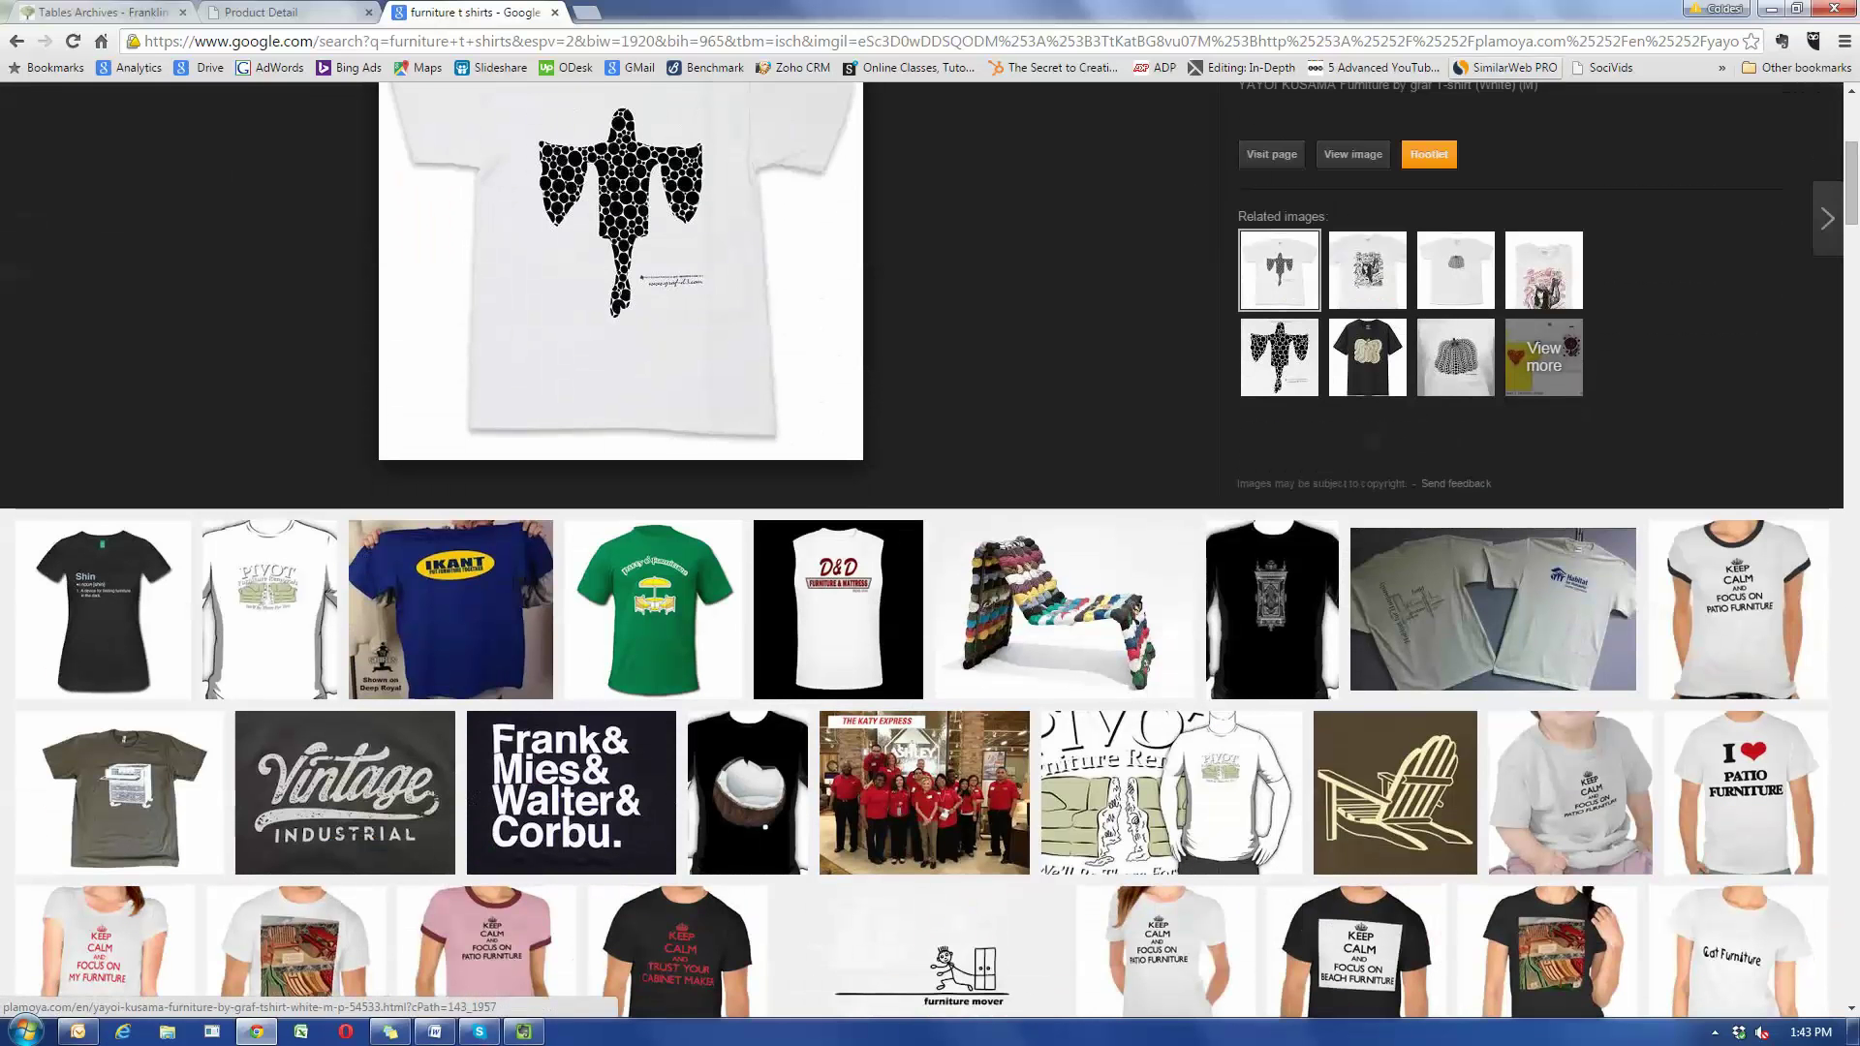
- Clip a screenshot of the furniture T-shirt image results and save it to the Franklin Street notebook
{"action": "left_click", "coordinate": [1780, 40]}
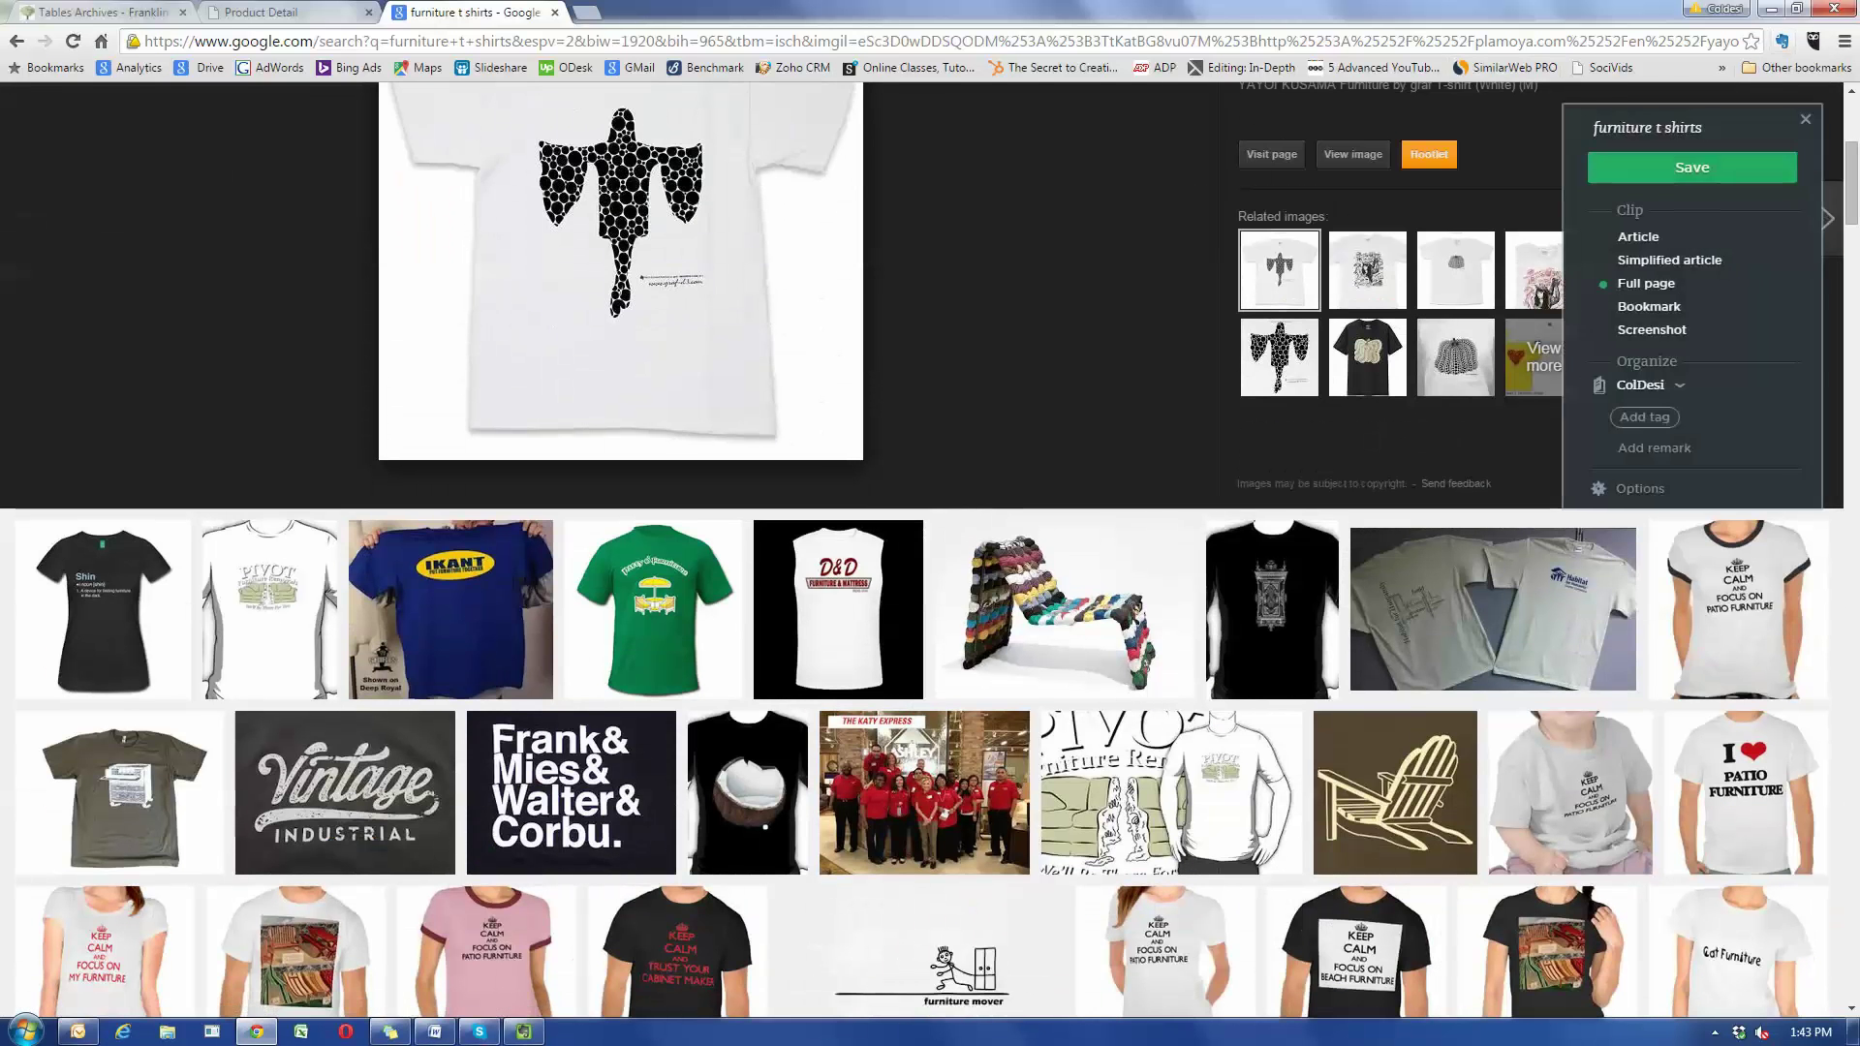
{"action": "left_click", "coordinate": [1651, 329]}
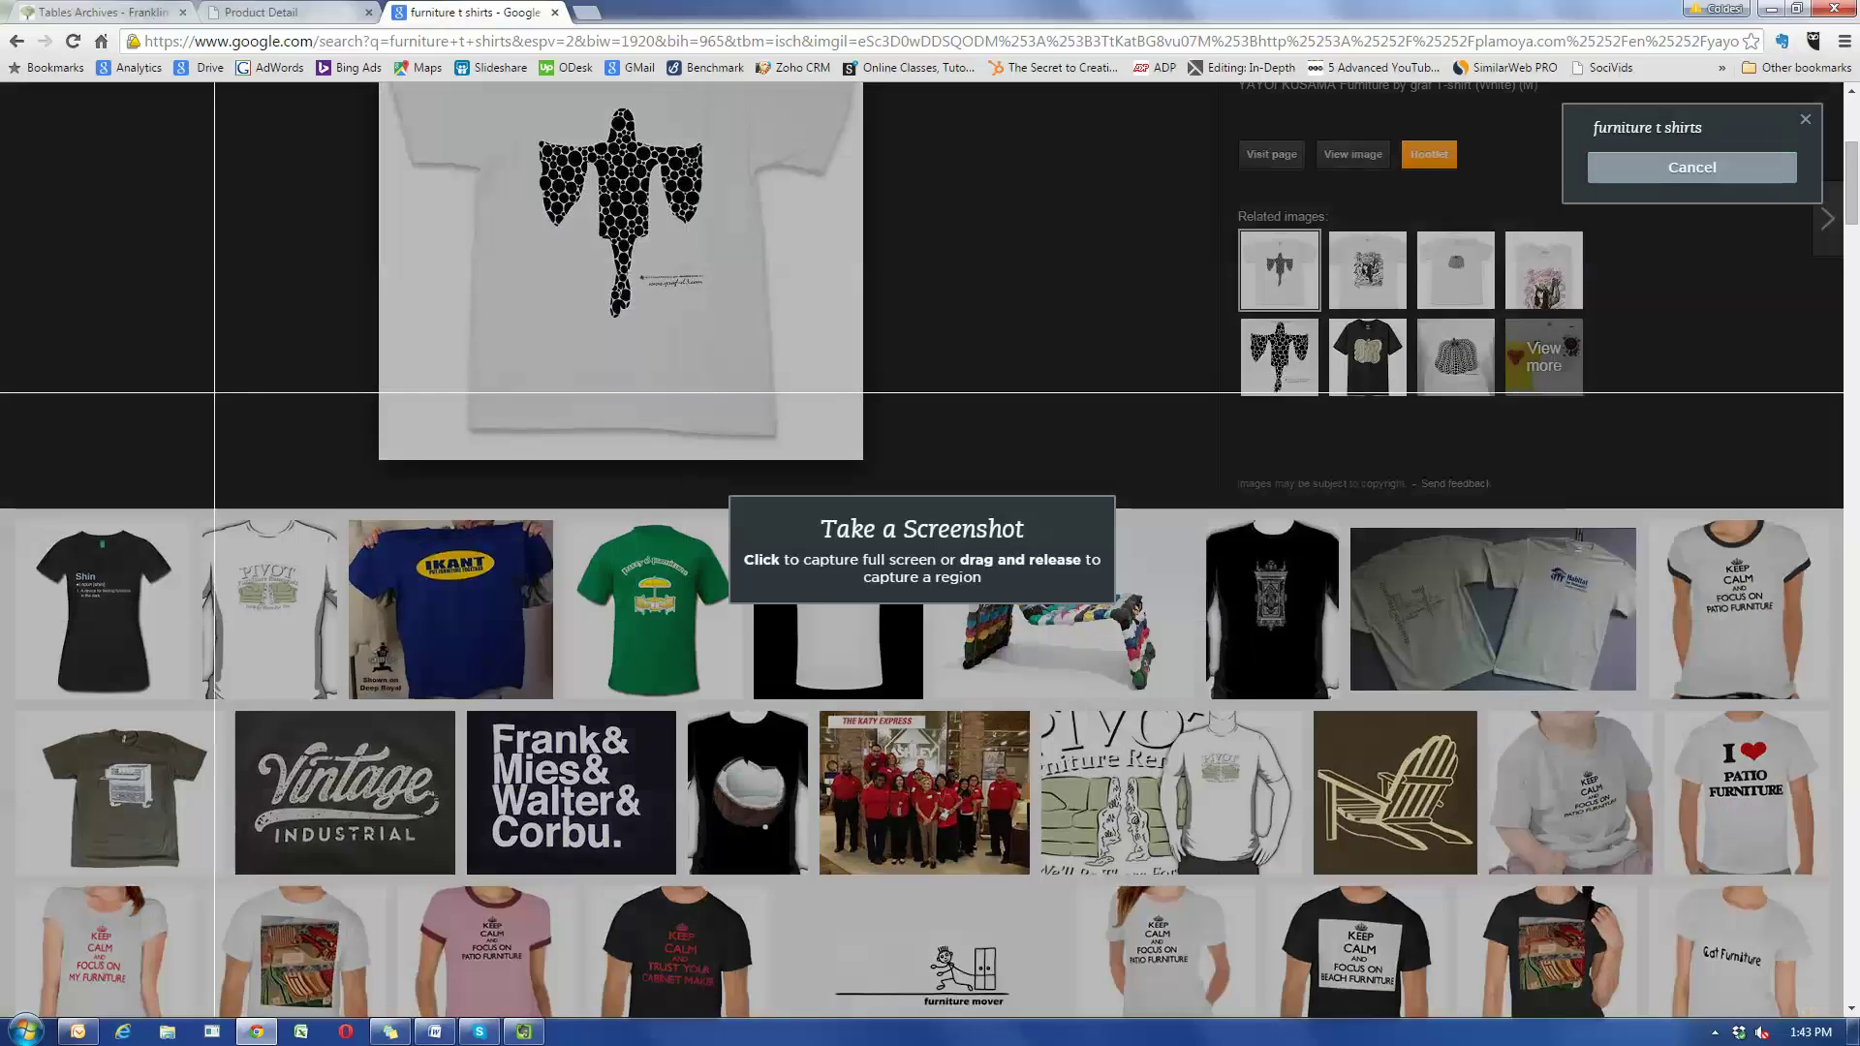
{"action": "left_click_drag", "start_coordinate": [146, 397], "coordinate": [1257, 918]}
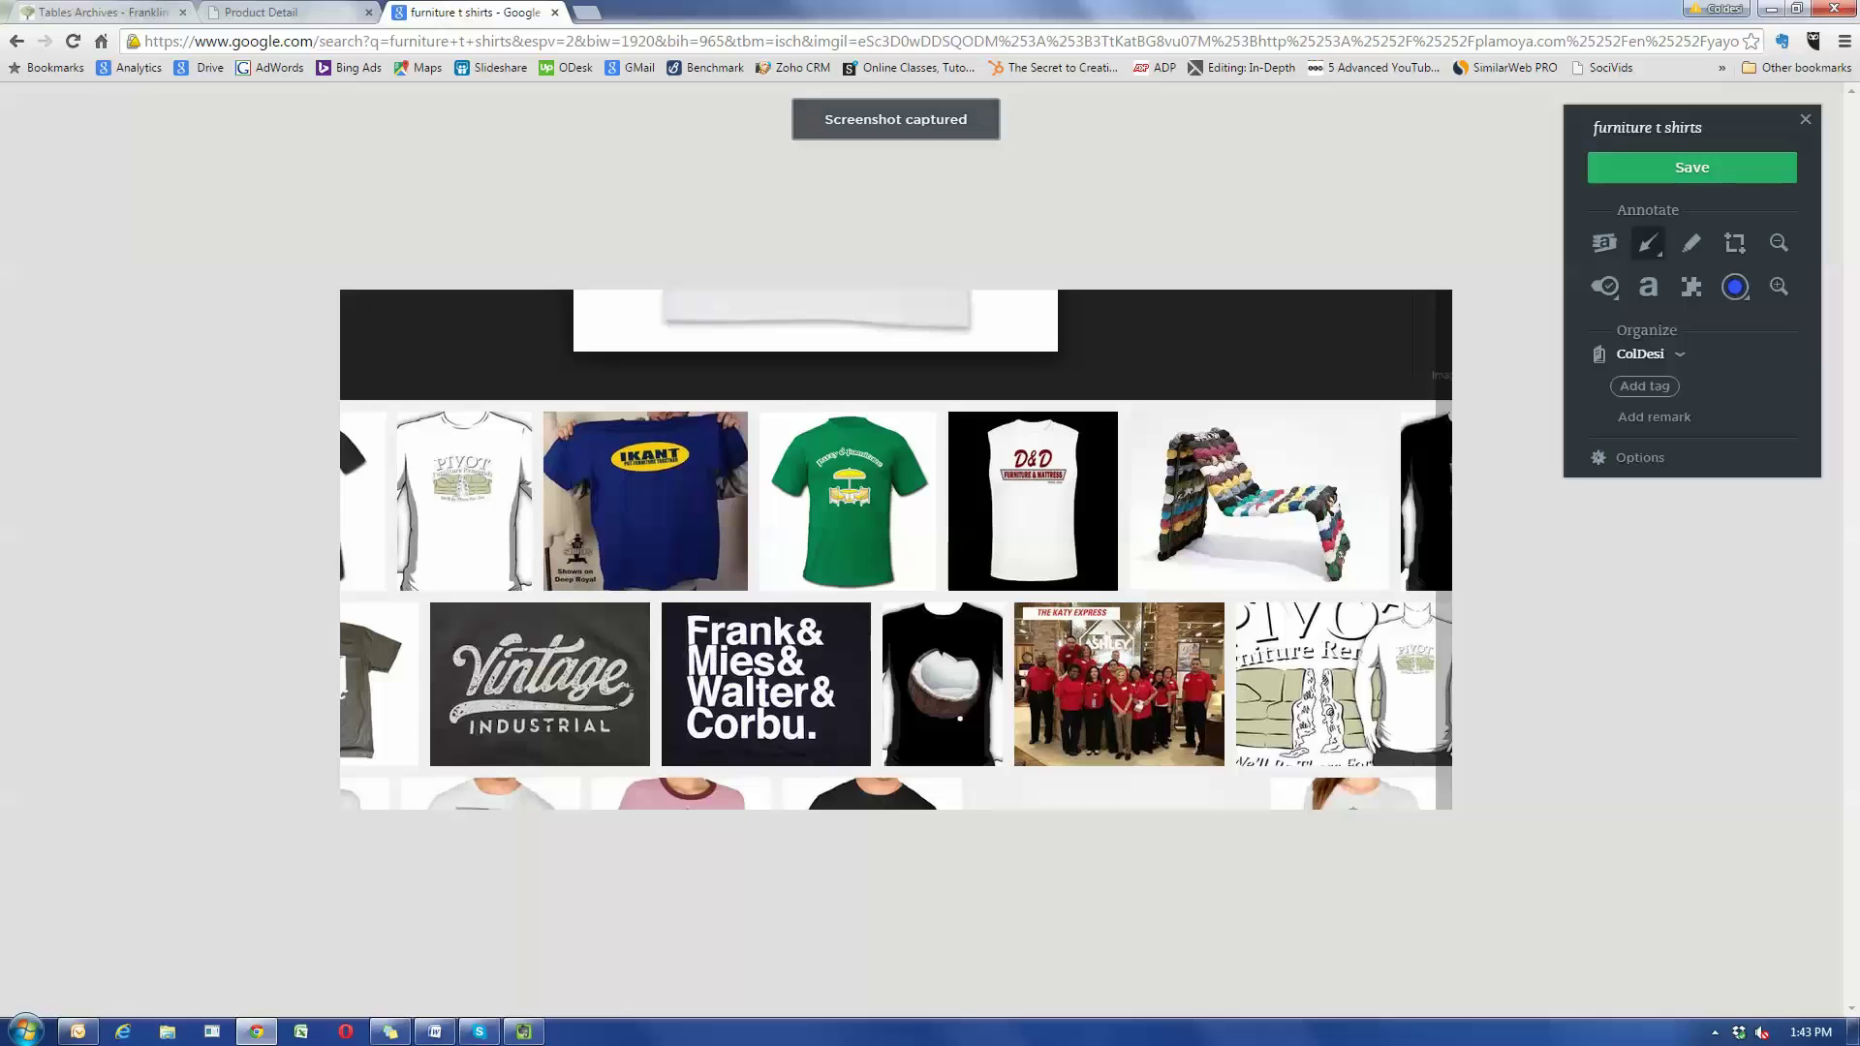
{"action": "left_click", "coordinate": [1651, 354]}
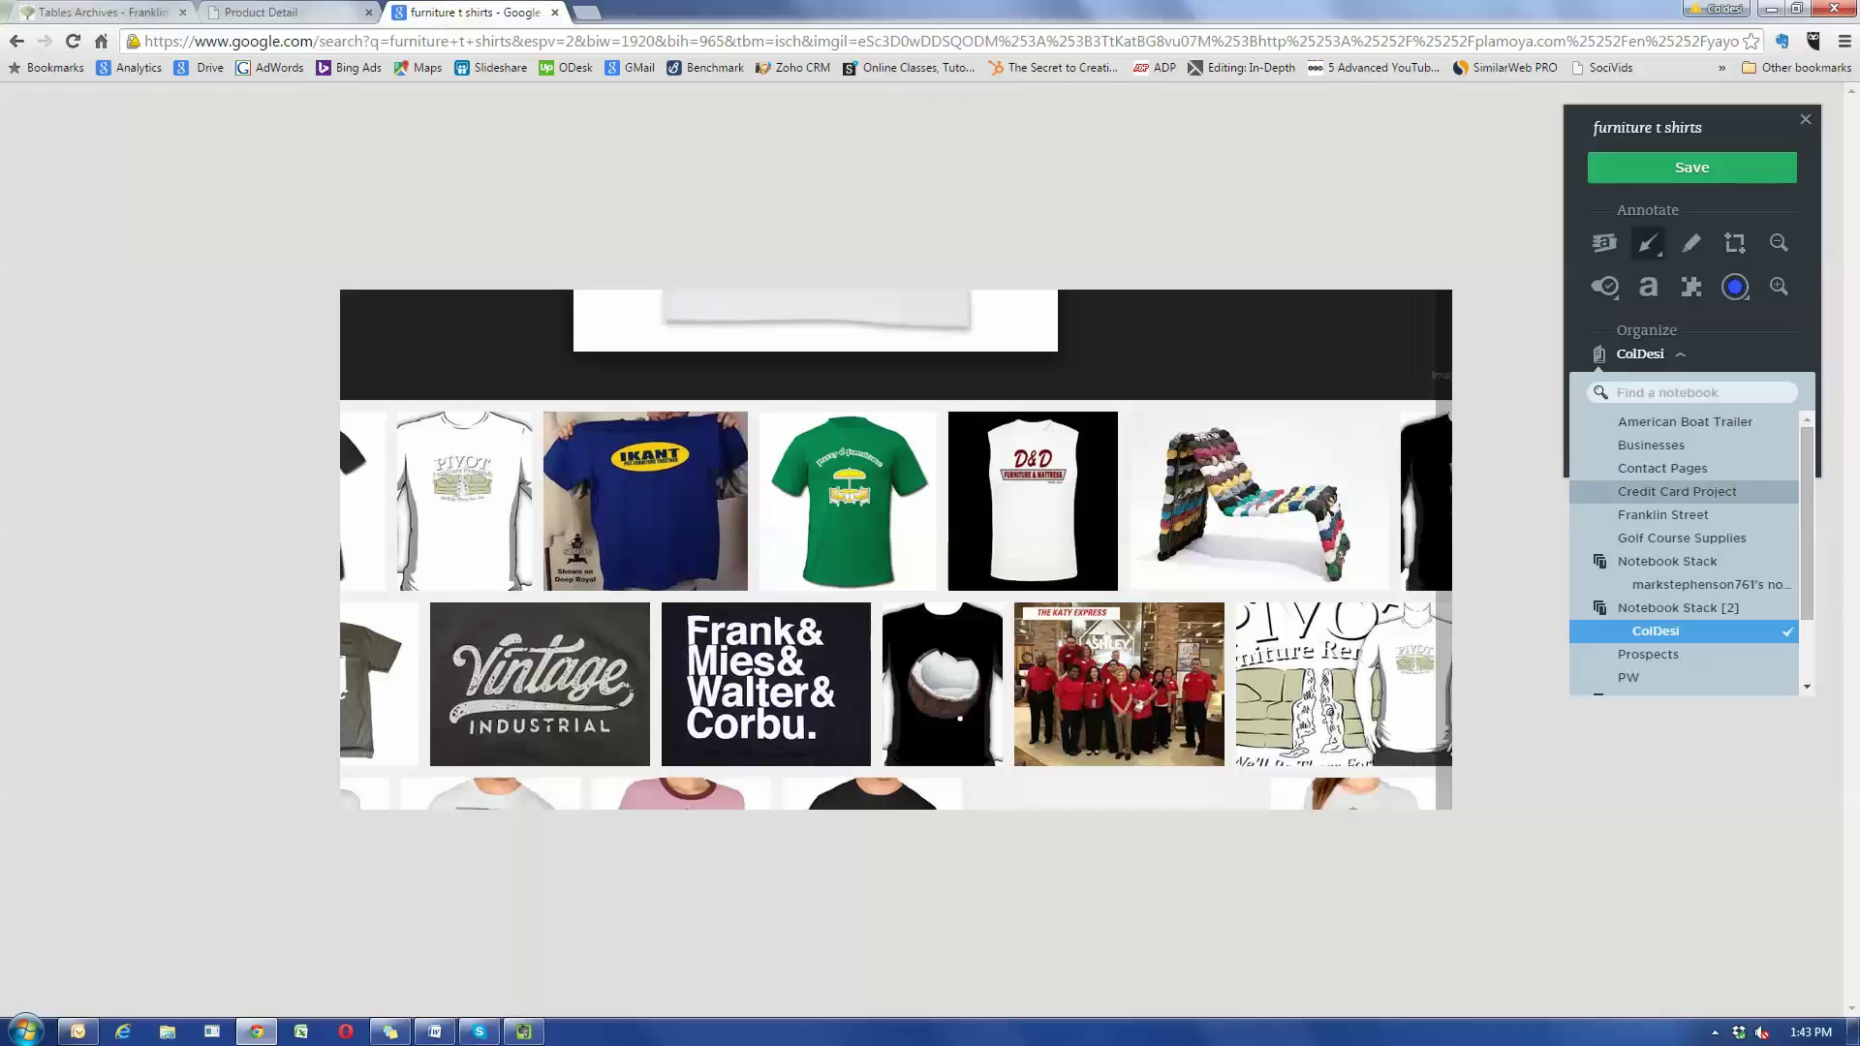
{"action": "left_click", "coordinate": [1663, 514]}
{"action": "left_click", "coordinate": [1693, 166]}
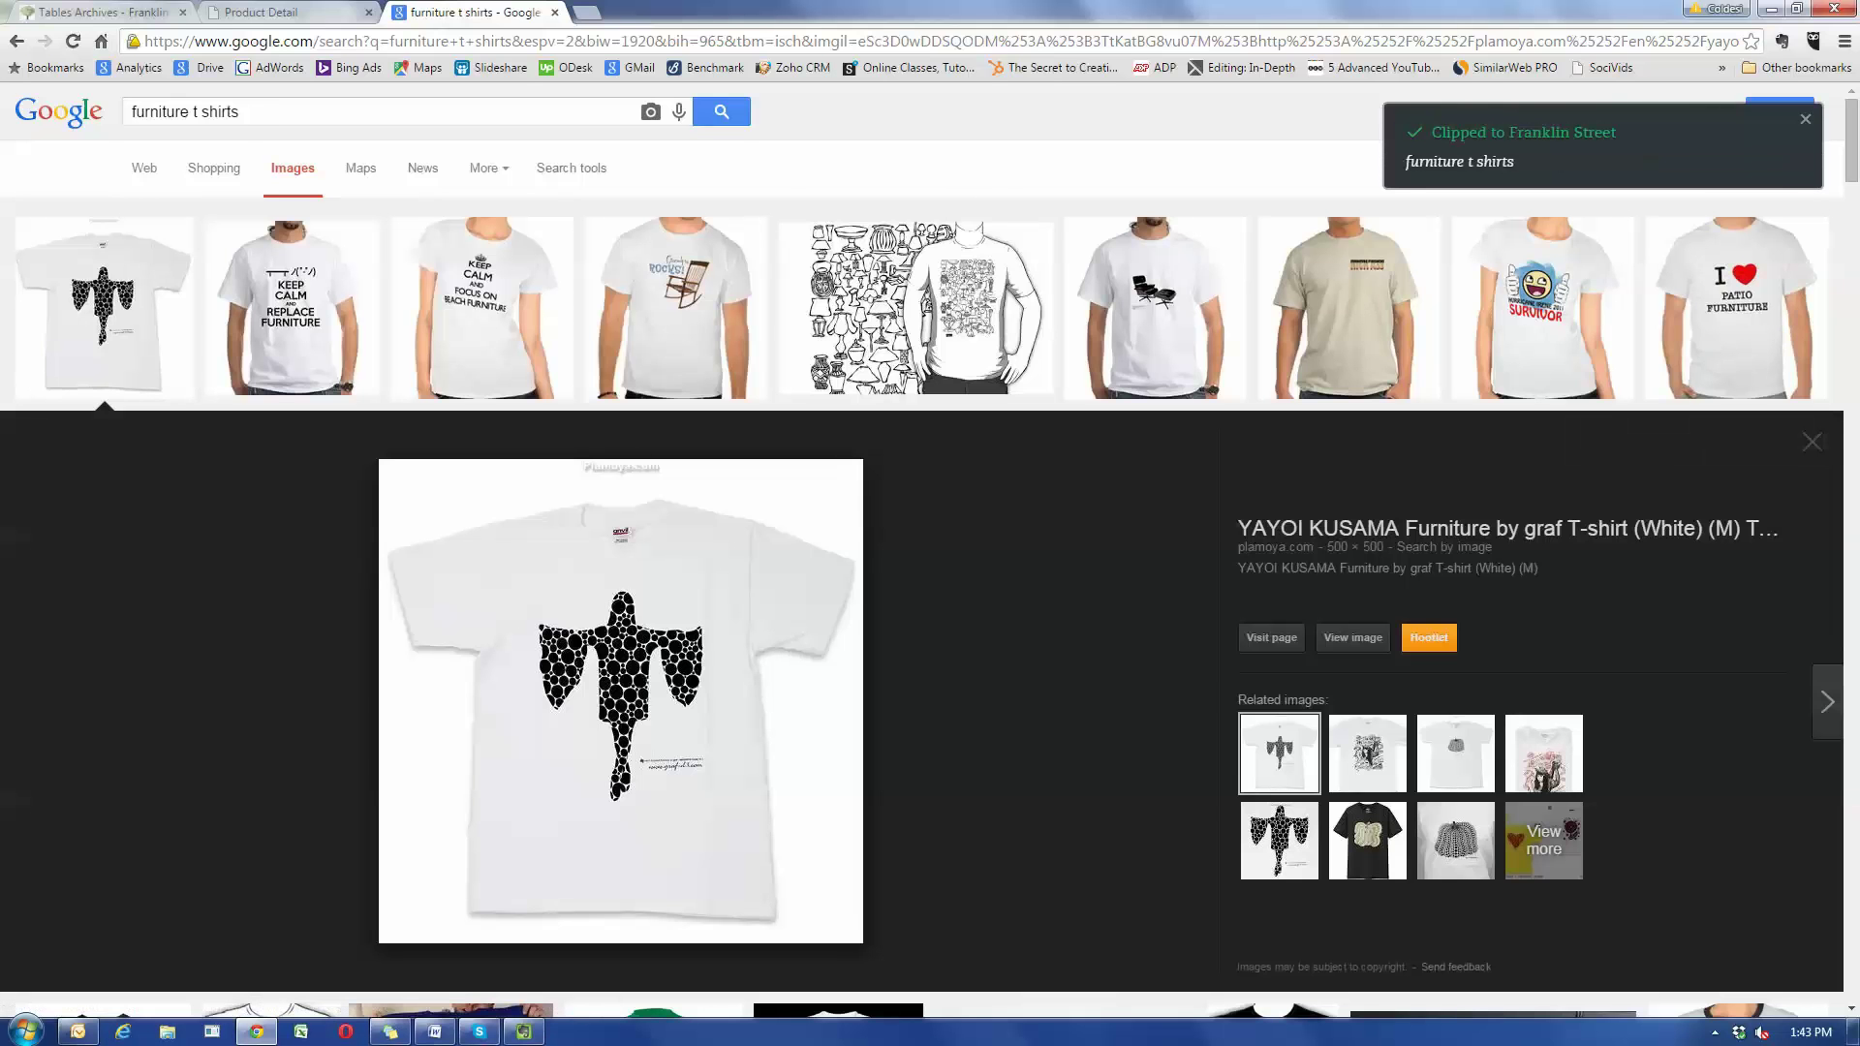
- Switch to Evernote and review the clipped notes in the Franklin Street notebook
{"action": "left_click", "coordinate": [523, 1031]}
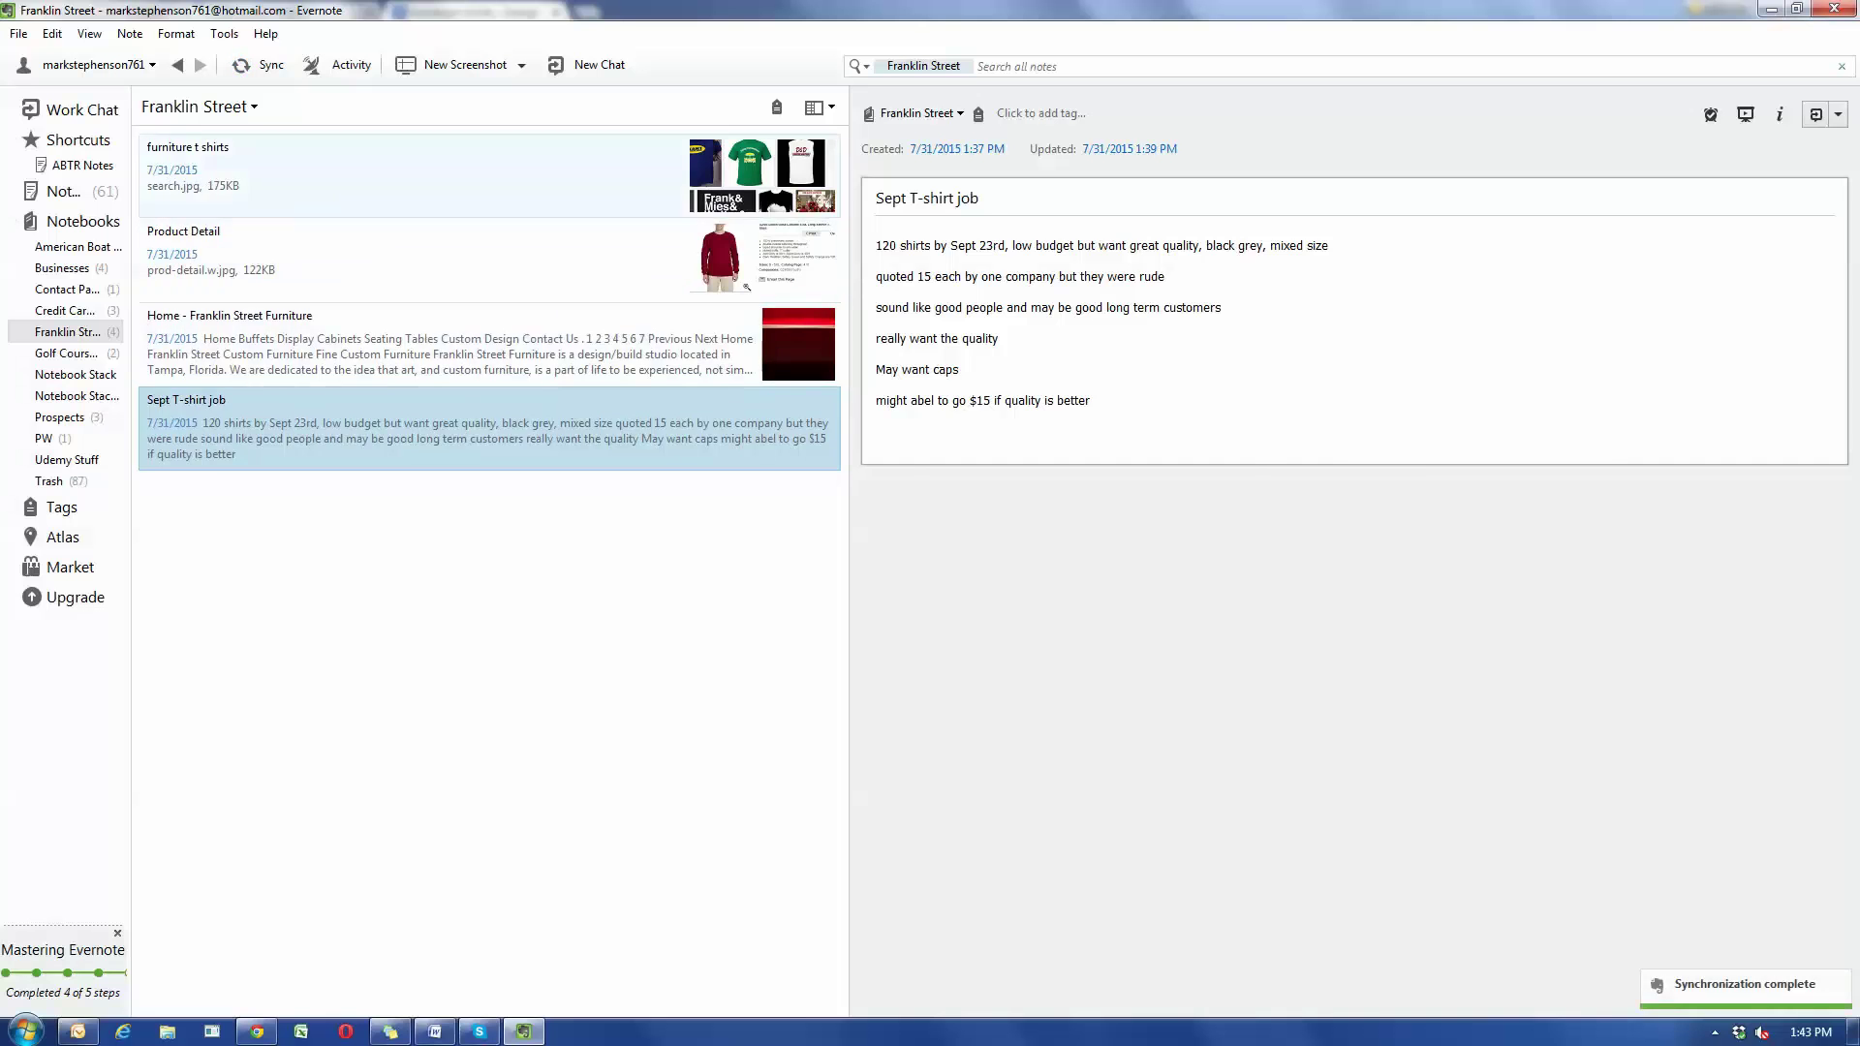
{"action": "key", "text": "Up"}
{"action": "key", "text": "Up"}
{"action": "key", "text": "Down"}
{"action": "key", "text": "Down"}
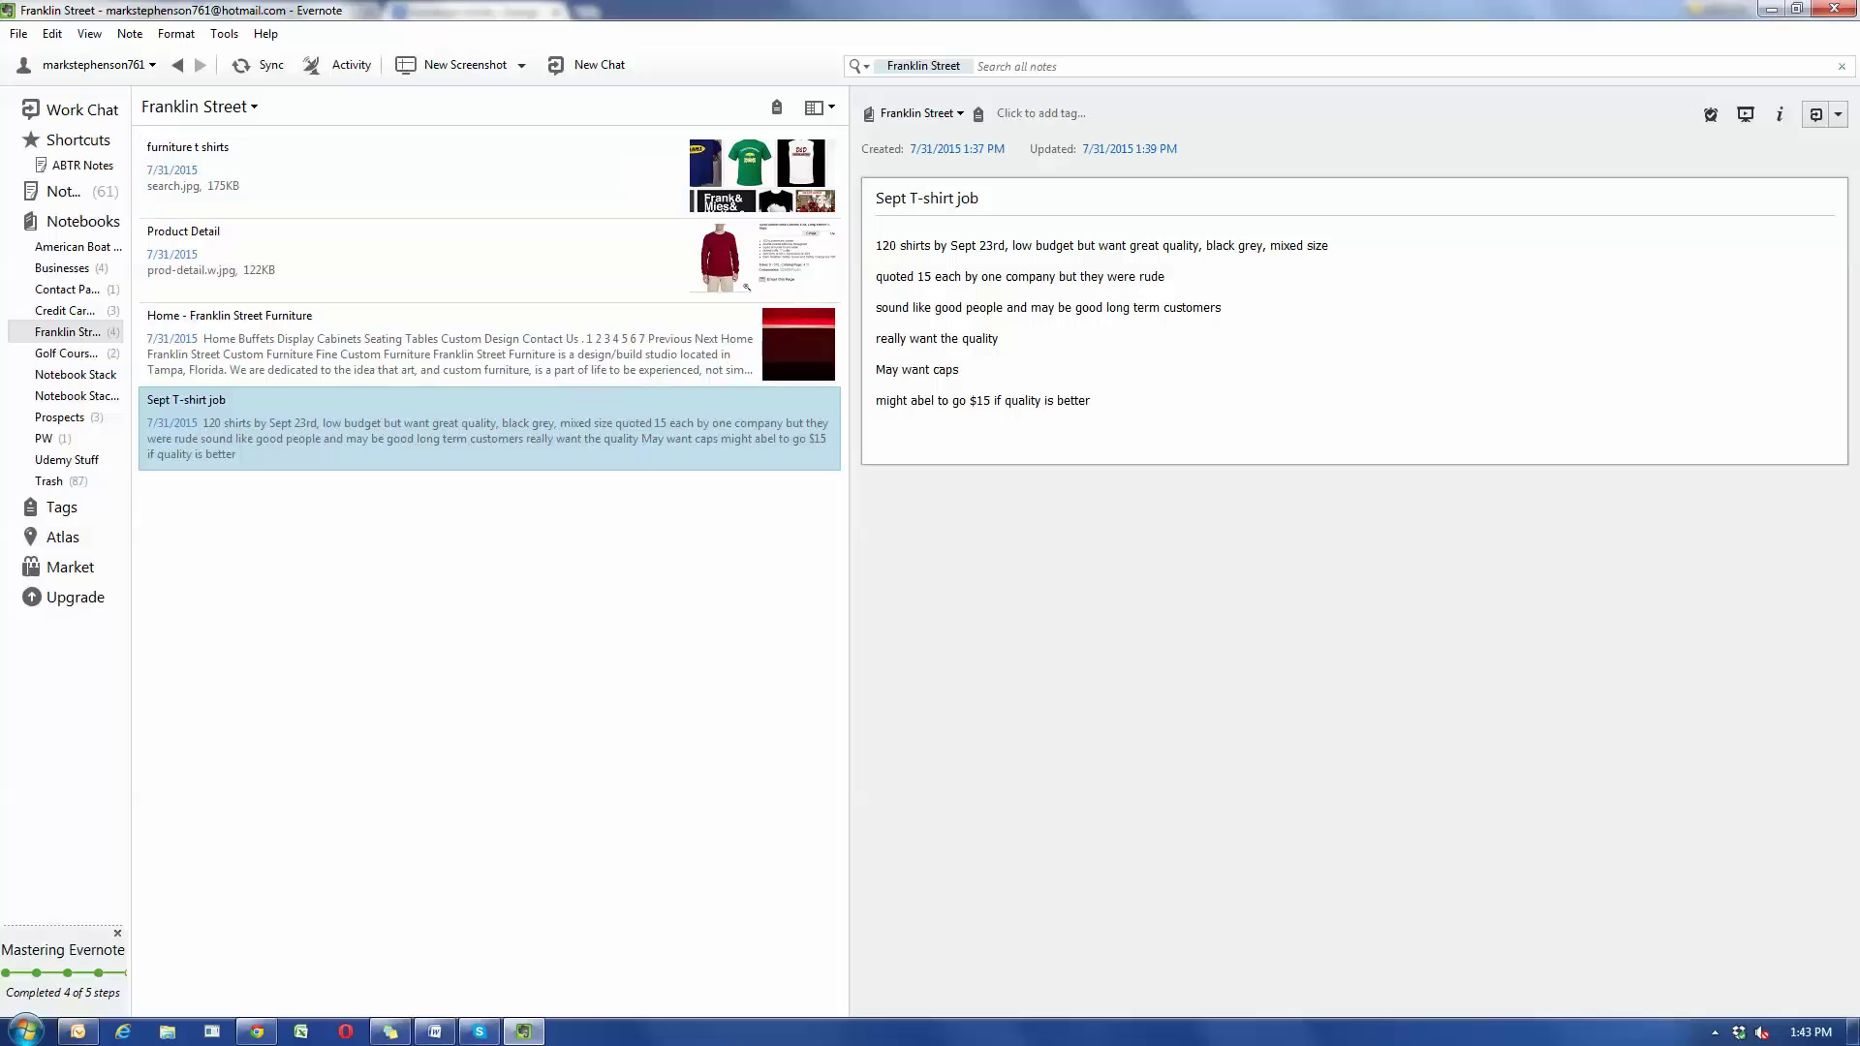
- Create a new note in the Franklin Street notebook titled "Job To Do list for Franklin"
{"action": "right_click", "coordinate": [357, 545]}
{"action": "left_click", "coordinate": [414, 558]}
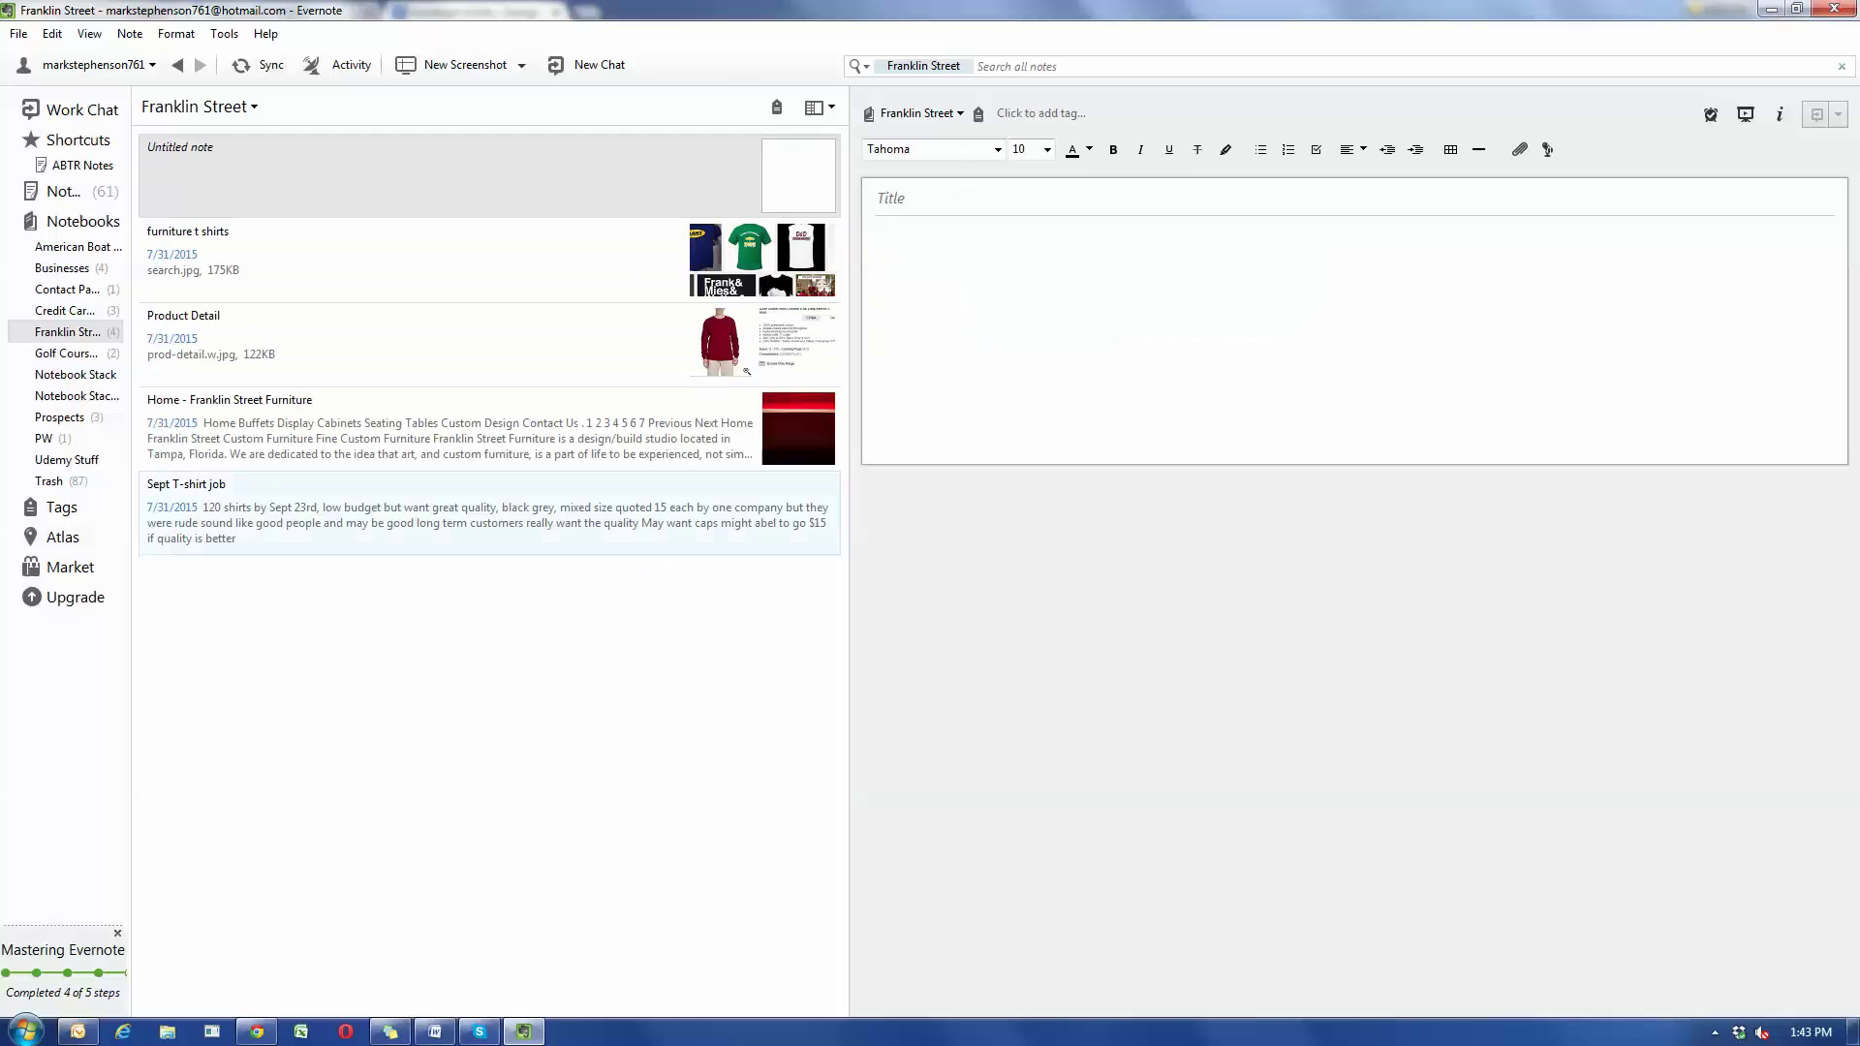
{"action": "left_click", "coordinate": [890, 198]}
{"action": "type", "text": "Job To Do list for Franklin"}
- Add the checkbox items "Do Quote" and "Schedule Jobe" to the body of the to-do note
{"action": "left_click", "coordinate": [877, 245]}
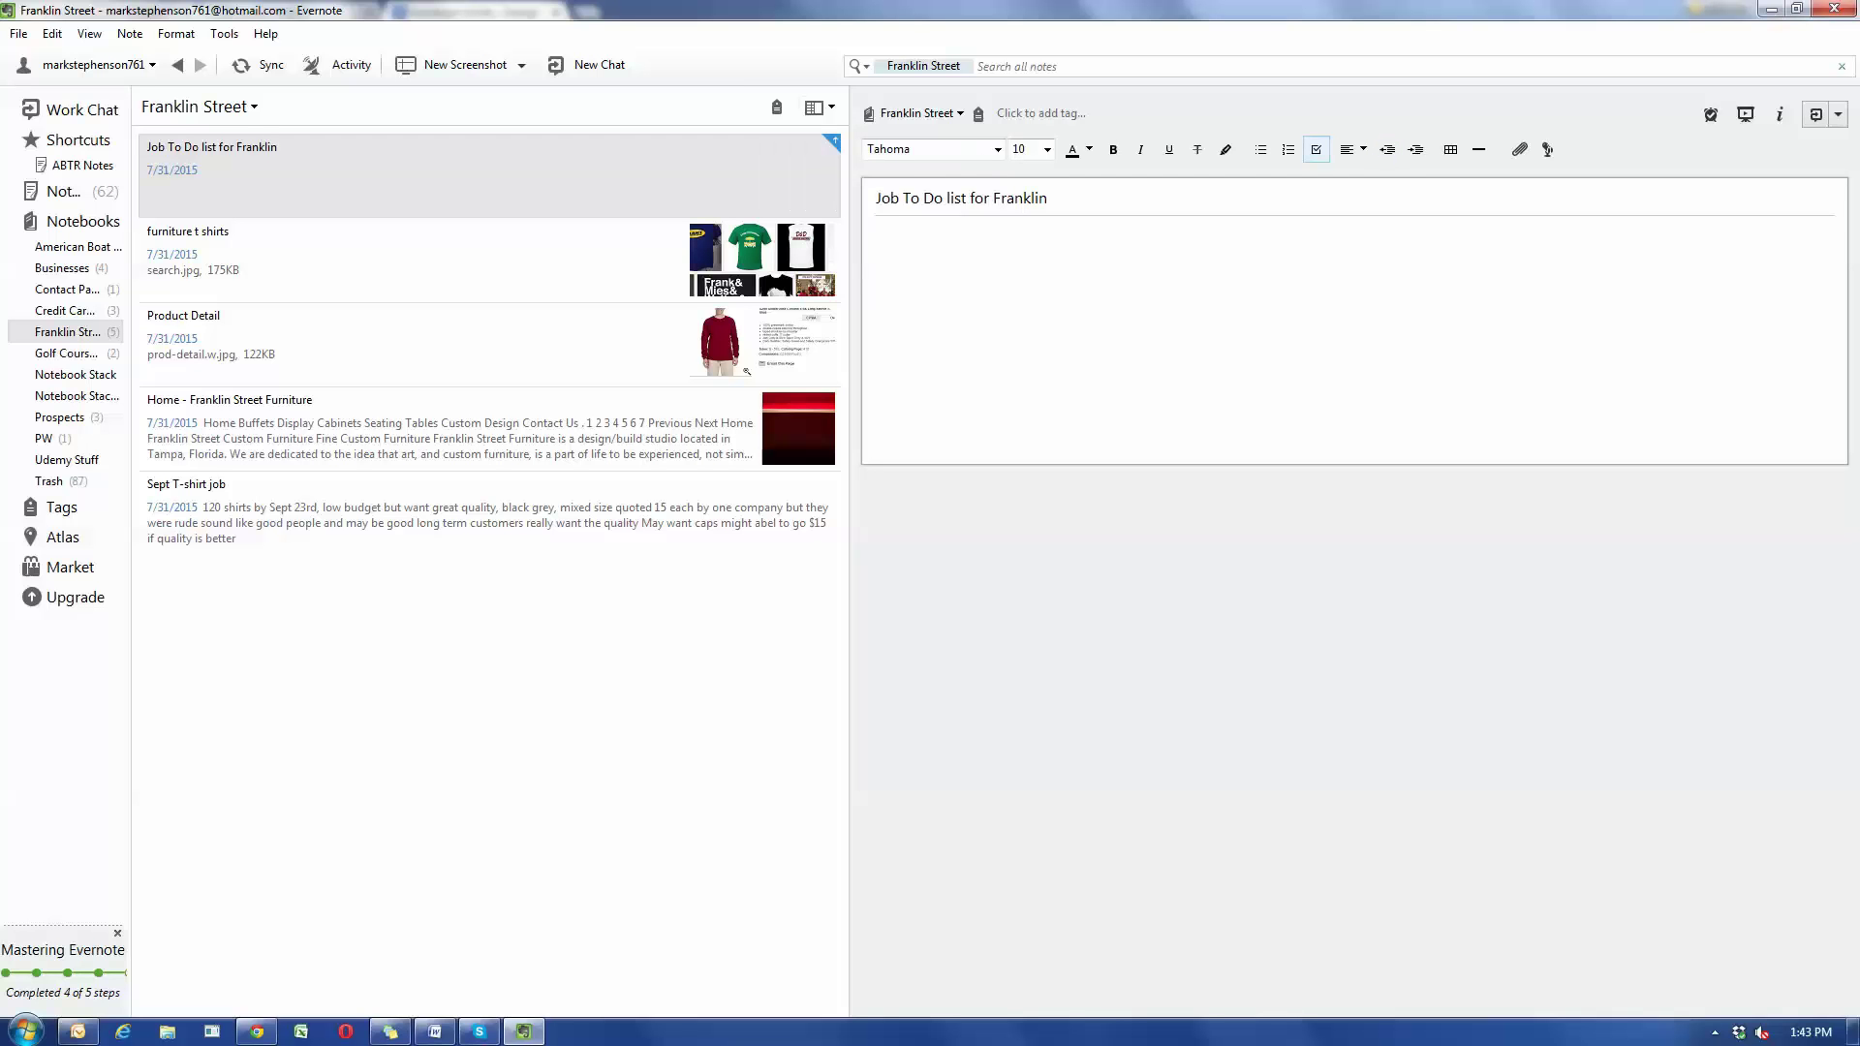
{"action": "left_click", "coordinate": [1316, 149]}
{"action": "type", "text": "Do Quote"}
{"action": "key", "text": "Return"}
{"action": "type", "text": "Schedule Jobe"}
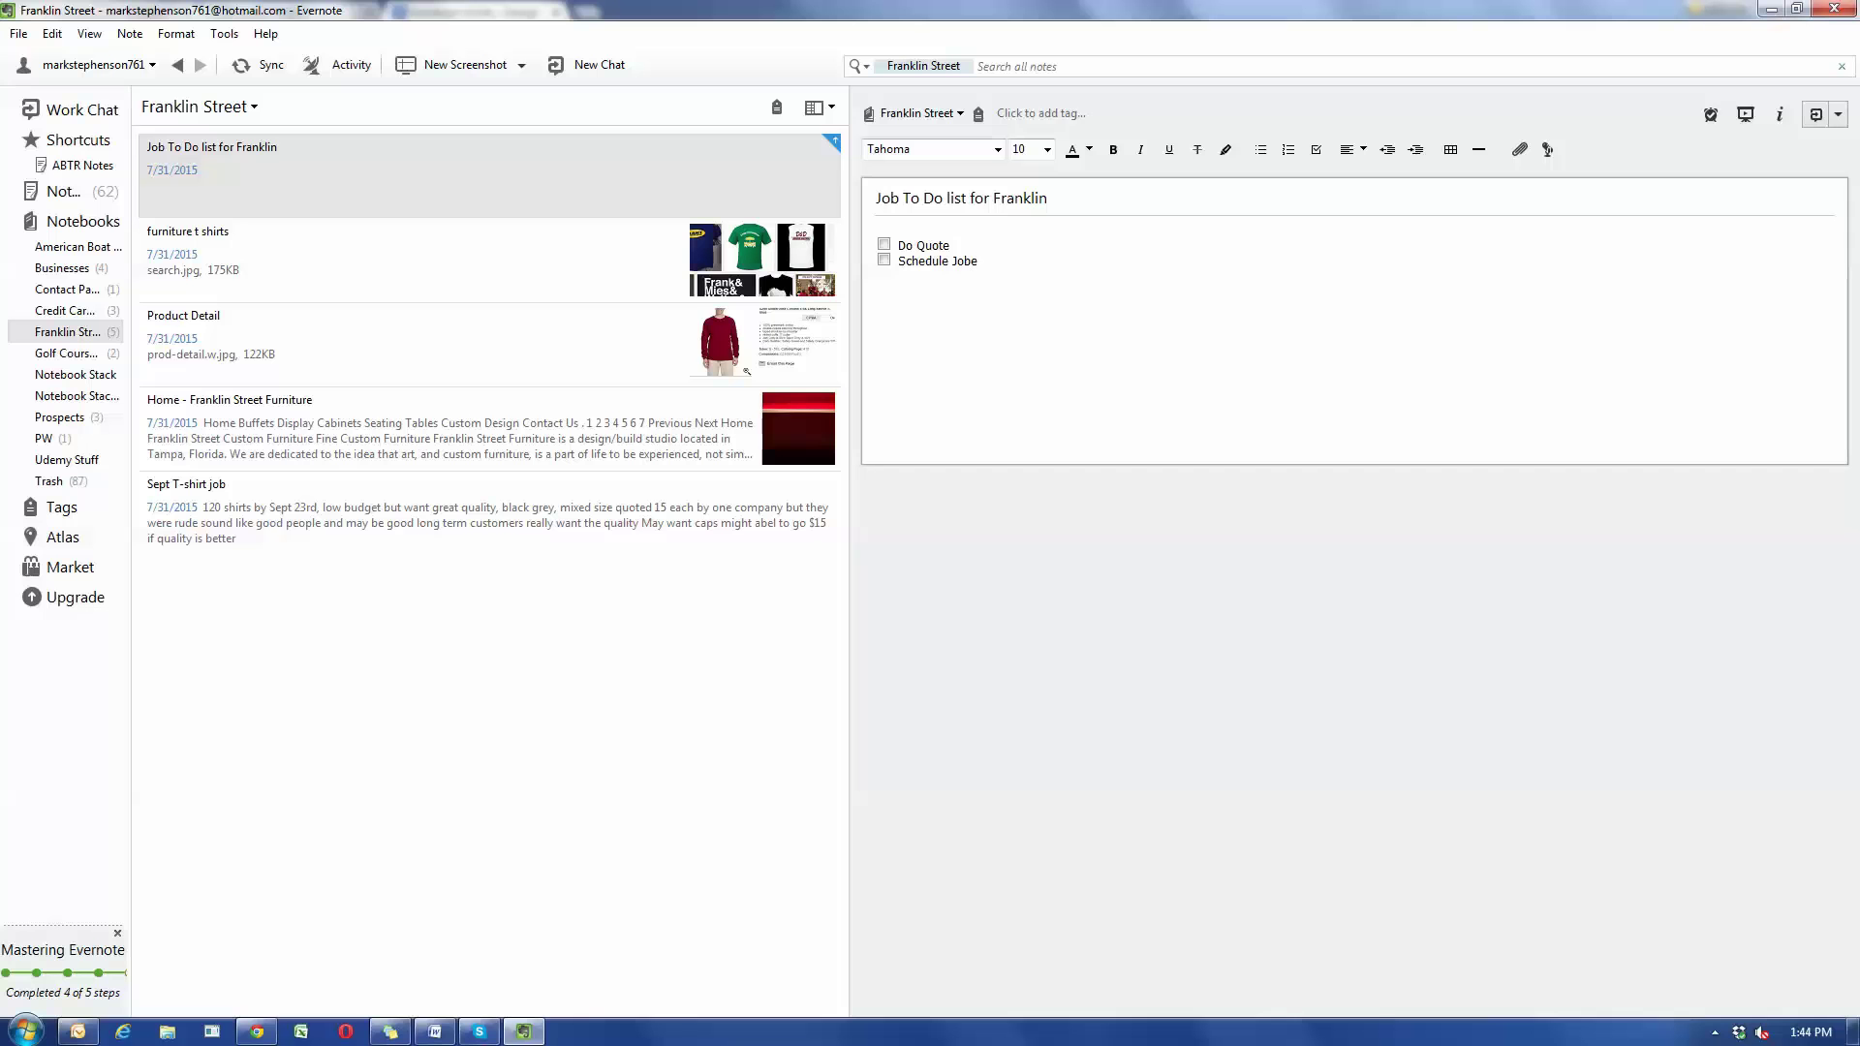